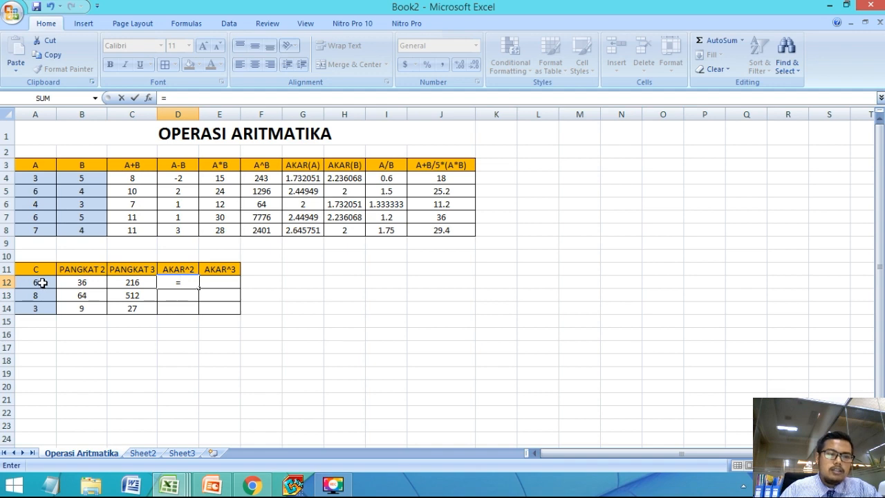
Step: Complete the AKAR^2 column by entering =A12^(1/2) in D12 and filling the formula down to D14
click(43, 283)
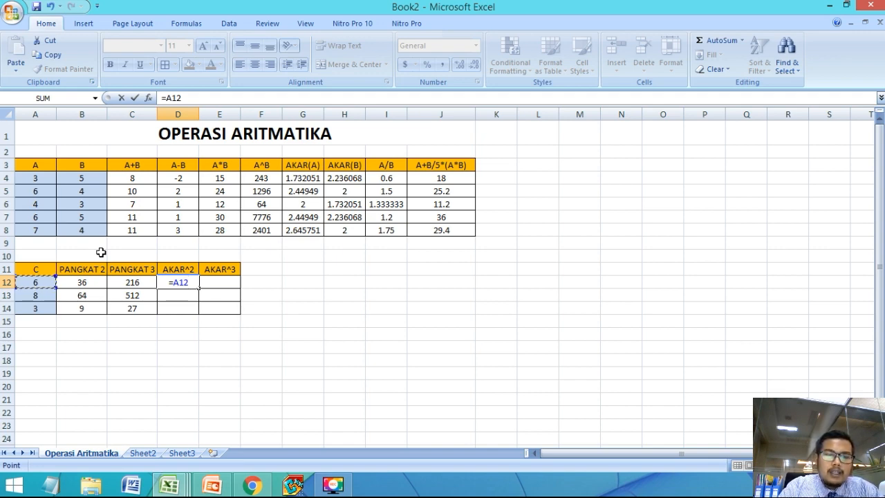
text(^)
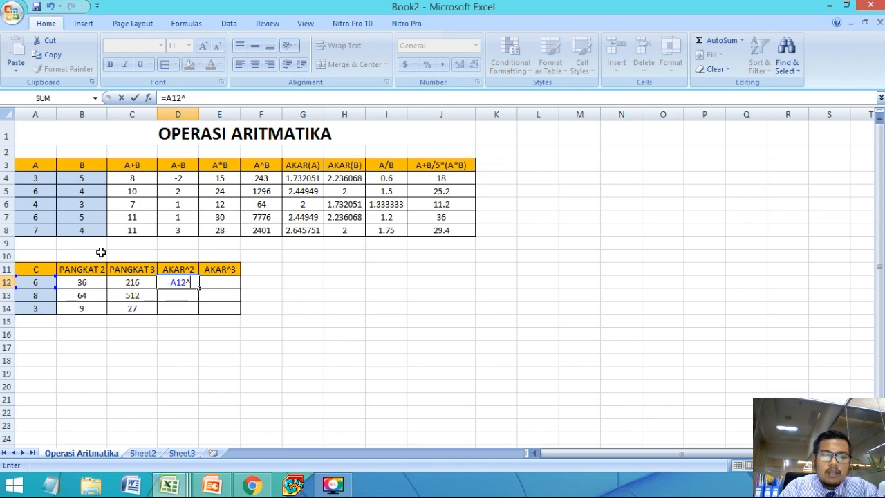
text((1)
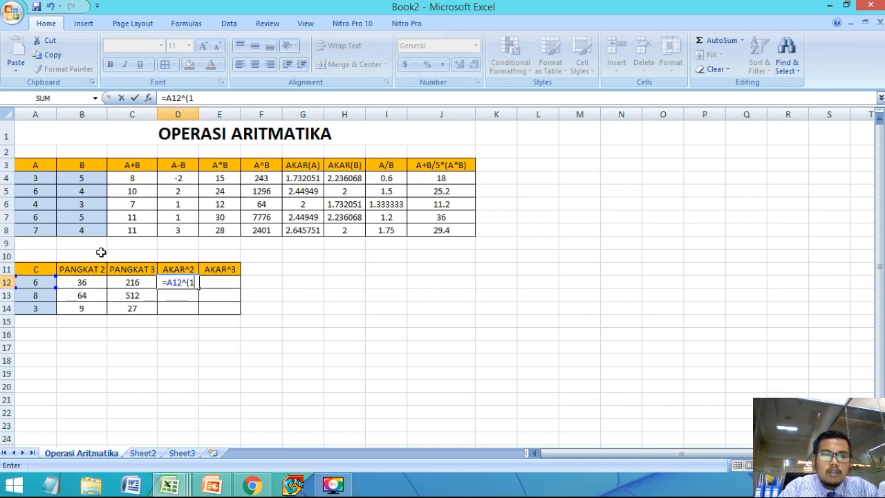
text(/2))
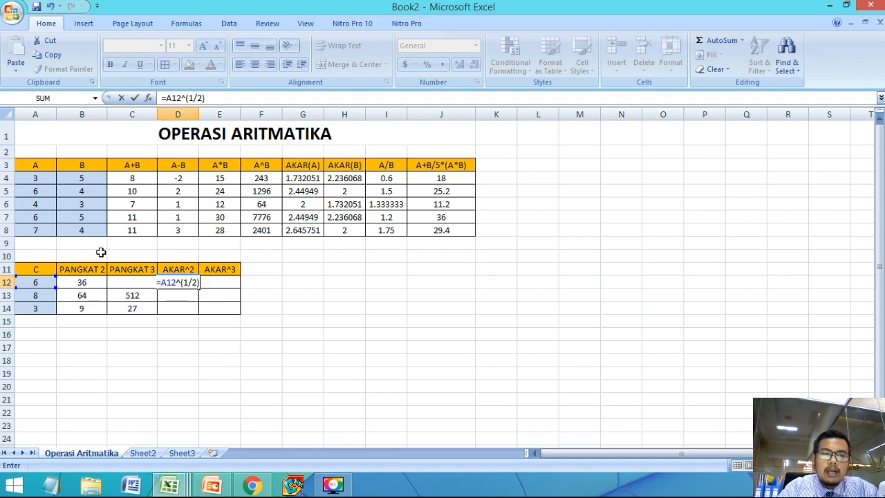
key(Return)
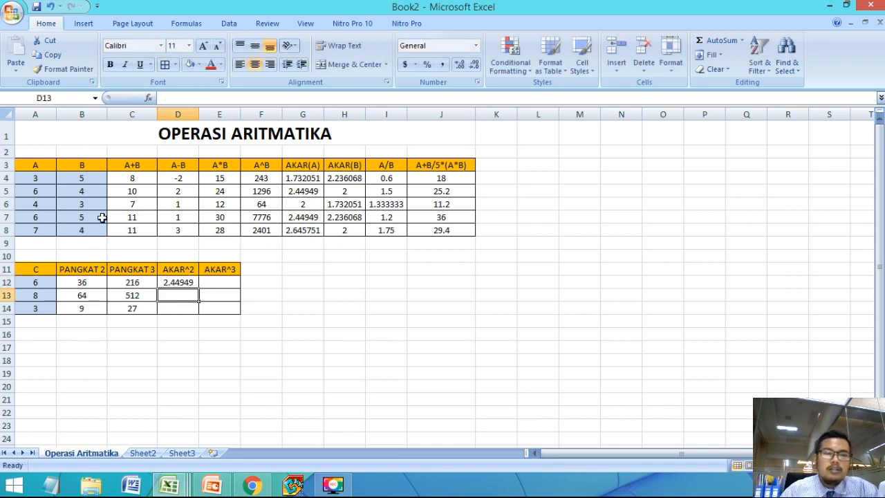
click(196, 285)
drag(199, 289, 194, 312)
Step: Enter the cube-root formula =A12^(1/3) in cell E12 of the AKAR^3 column
click(228, 285)
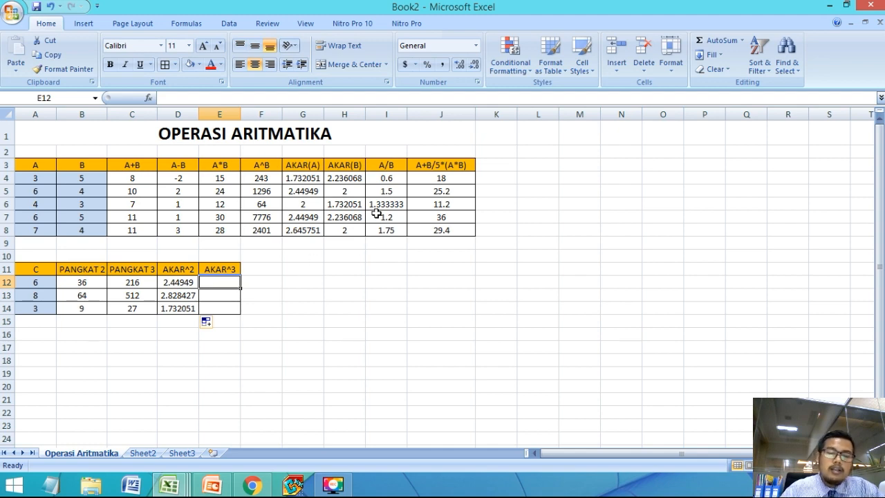
text(=)
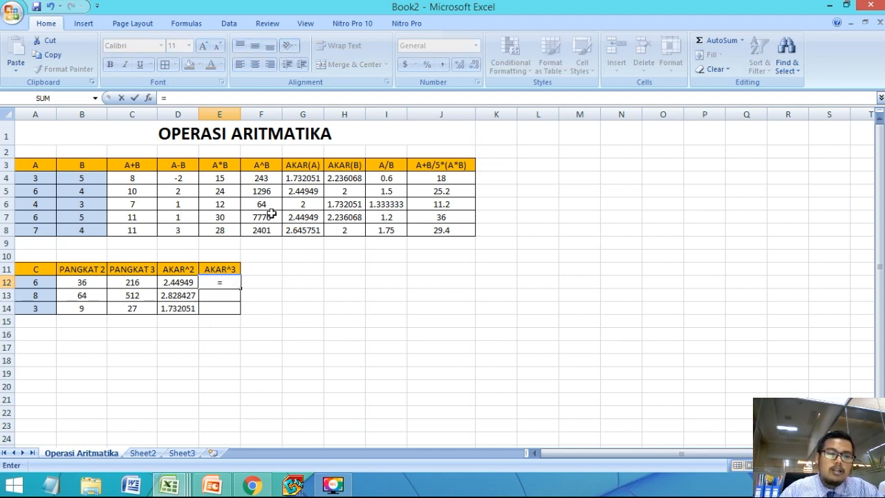
click(37, 285)
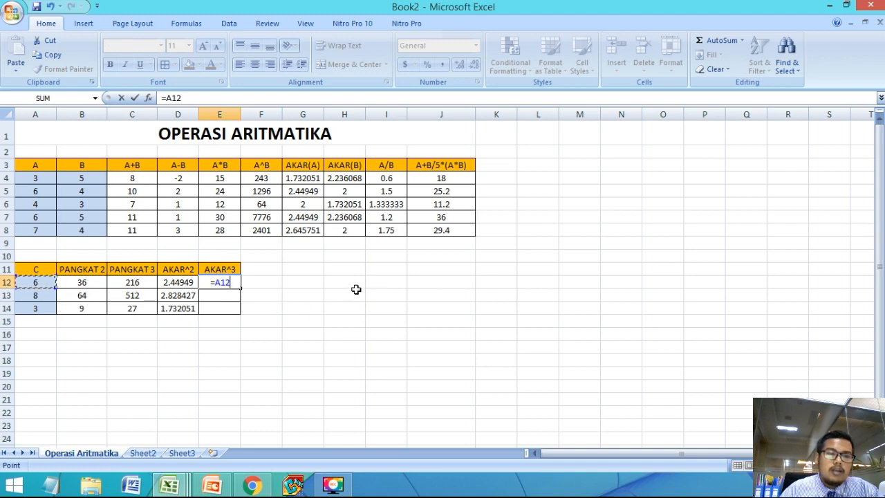
text(^(1/)
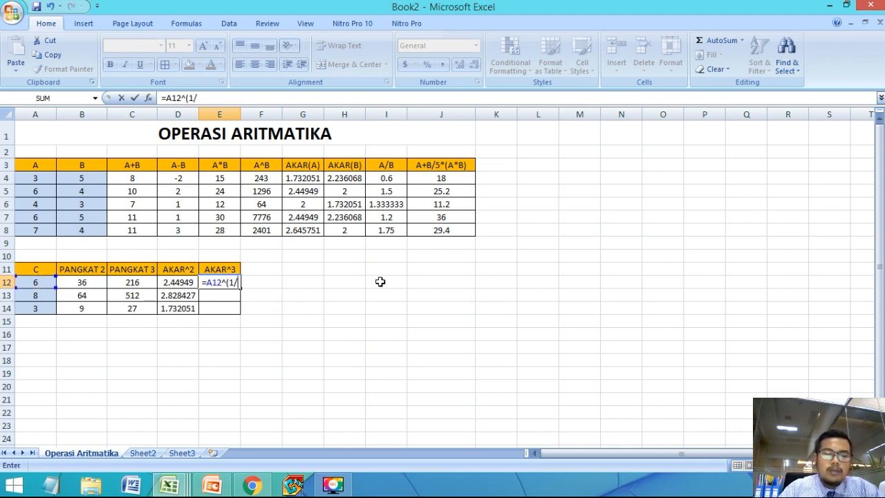
text(3))
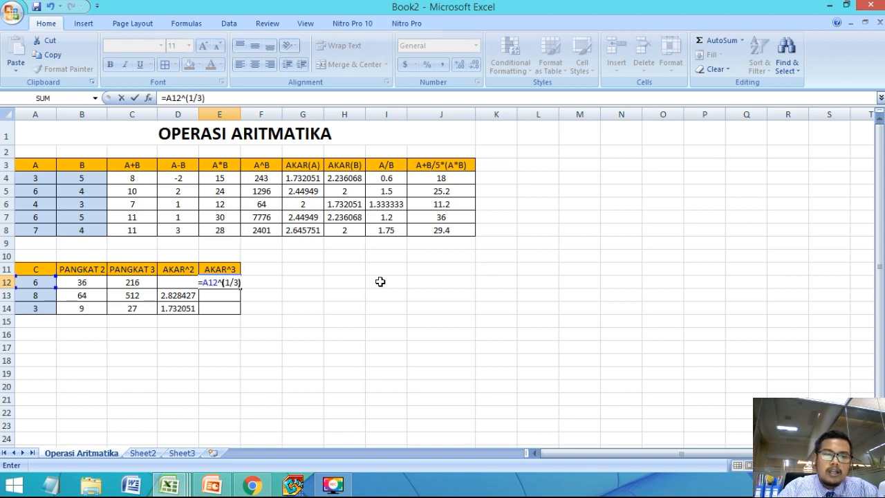
key(Return)
Step: Fill the AKAR^3 formula from E12 down to E14
click(221, 282)
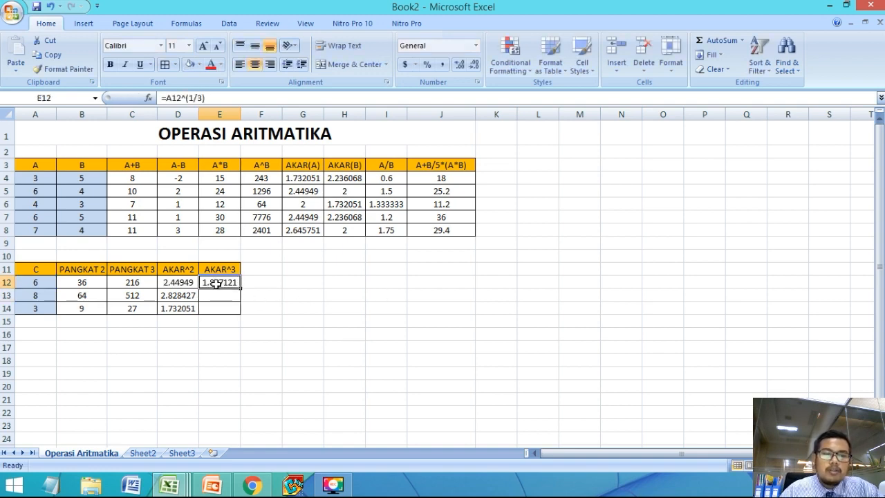
drag(237, 290, 243, 311)
click(260, 345)
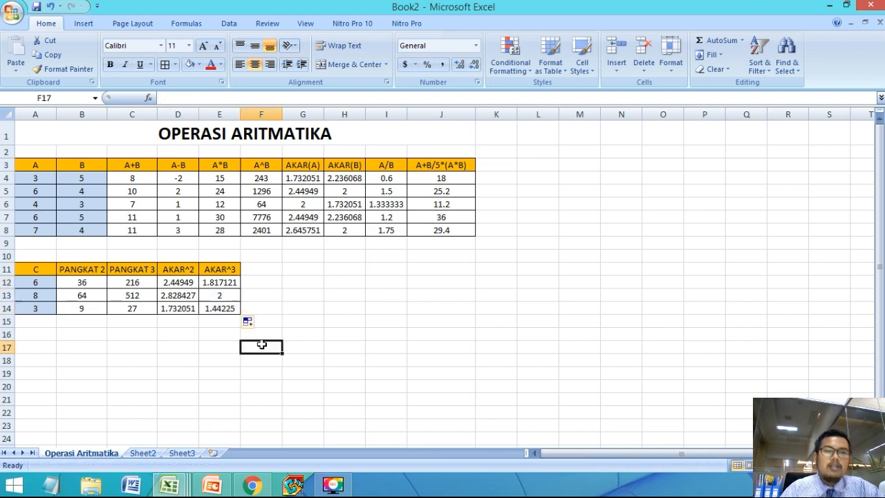
click(351, 290)
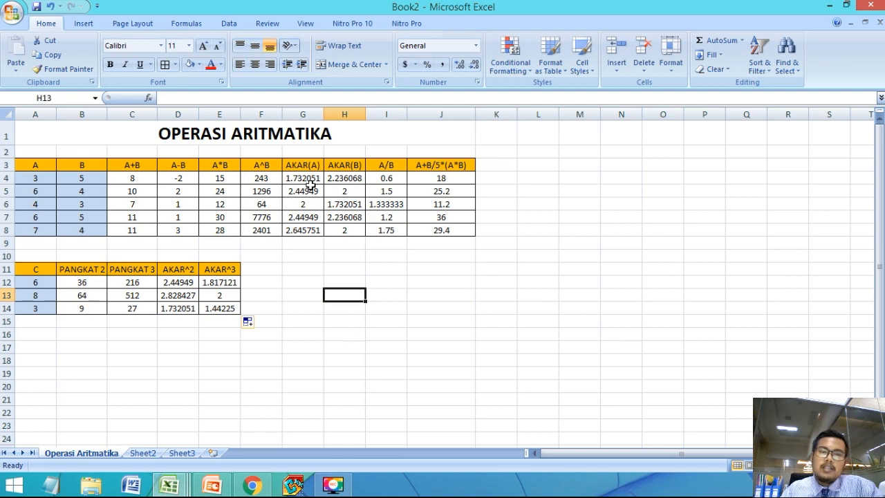
Step: Try formatting all values in A4:J8 as Number with 2 decimal places, and undo the formatting
drag(132, 178, 458, 226)
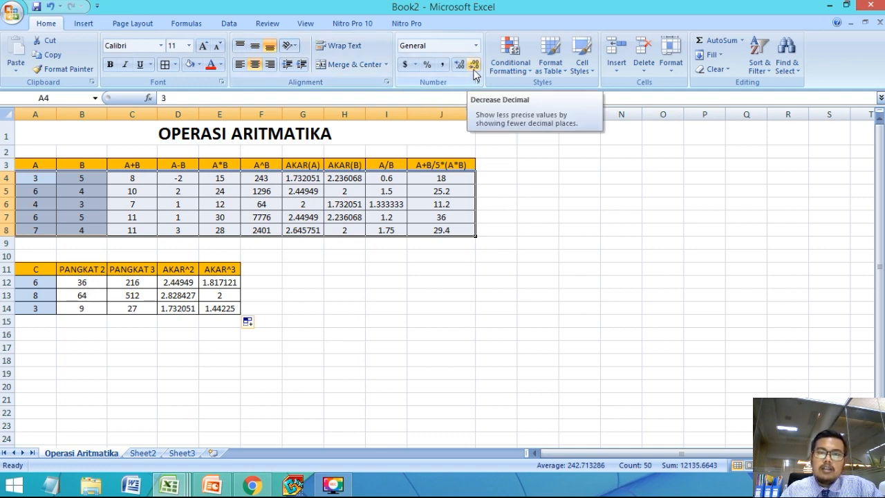
key(ctrl+z)
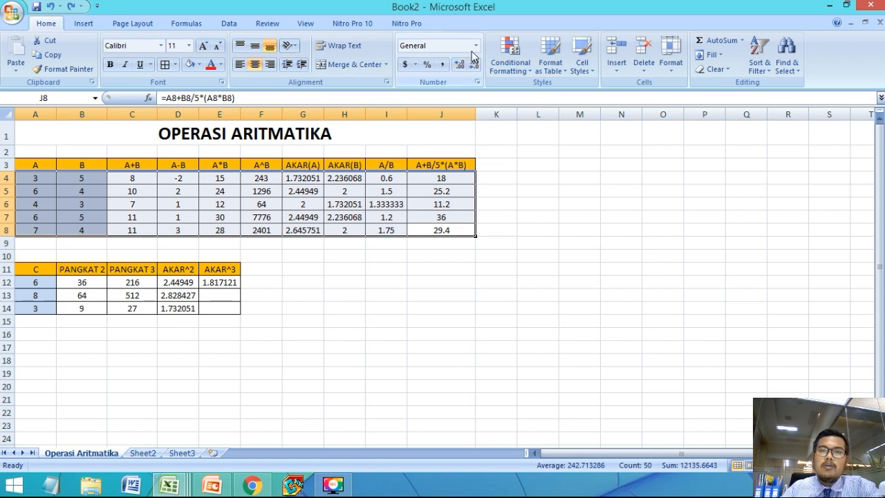
click(476, 46)
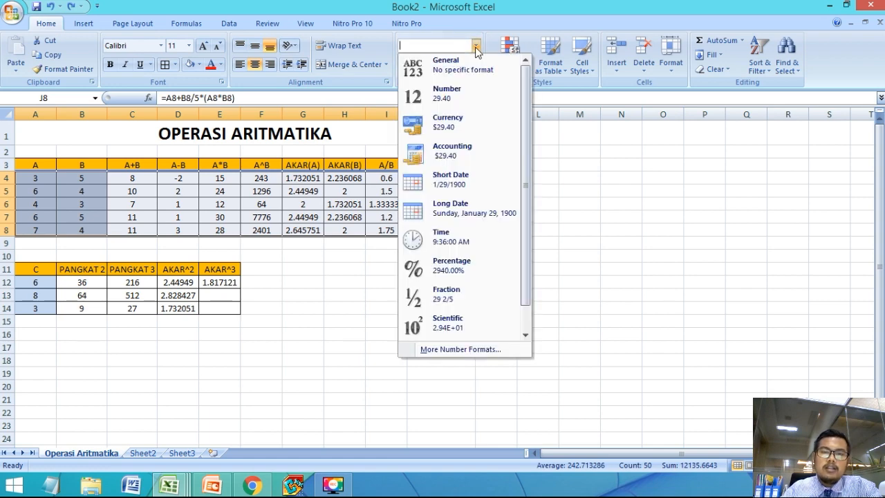
click(444, 351)
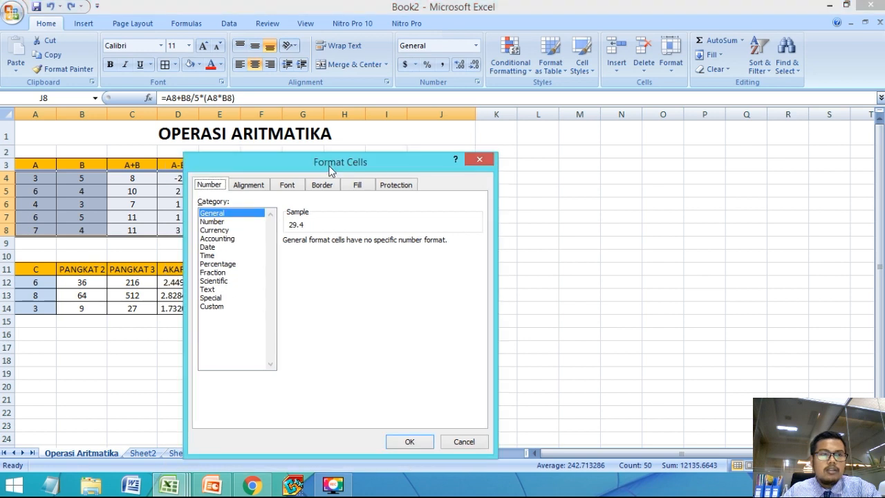
click(214, 221)
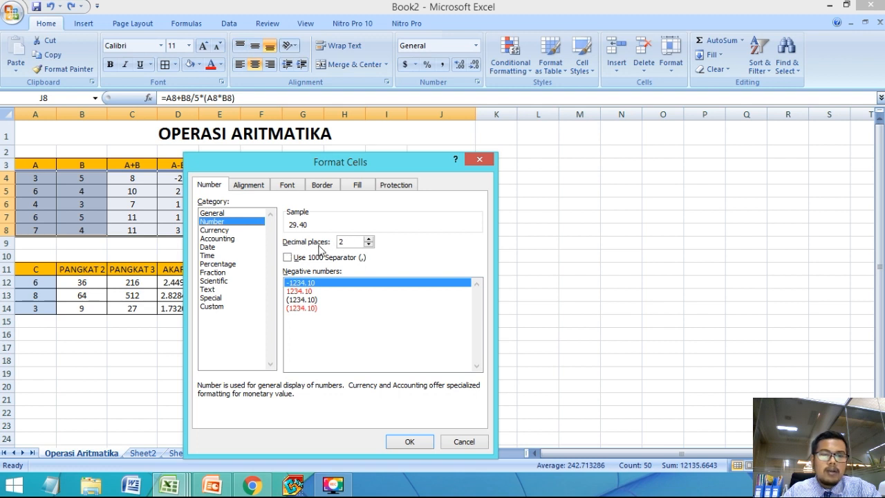
click(369, 244)
click(368, 239)
click(369, 244)
click(367, 239)
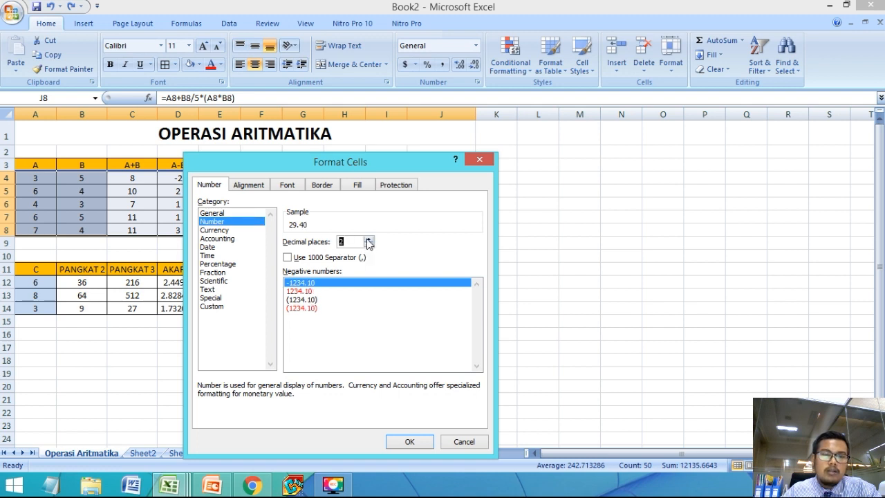
click(408, 440)
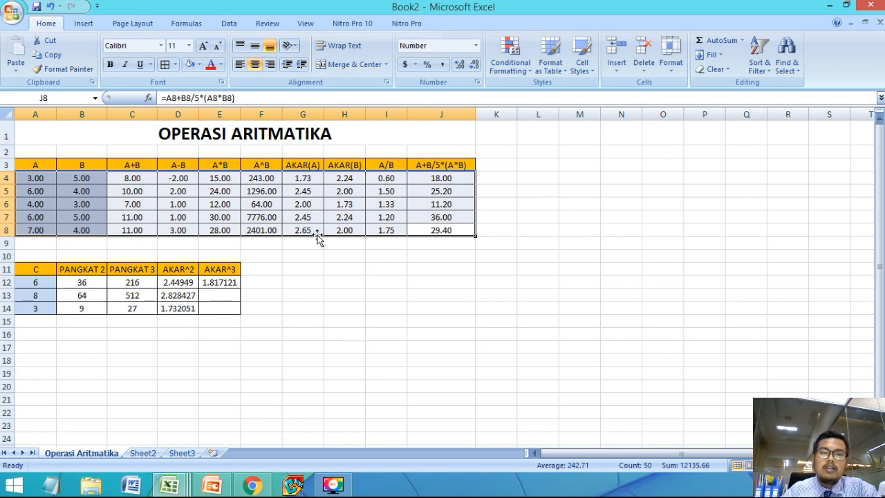
key(ctrl+z)
Step: Format only the cells G4:J8, from AKAR(A) to A+B/5*(A*B), as Number with 2 decimal places
click(328, 261)
drag(297, 177, 434, 231)
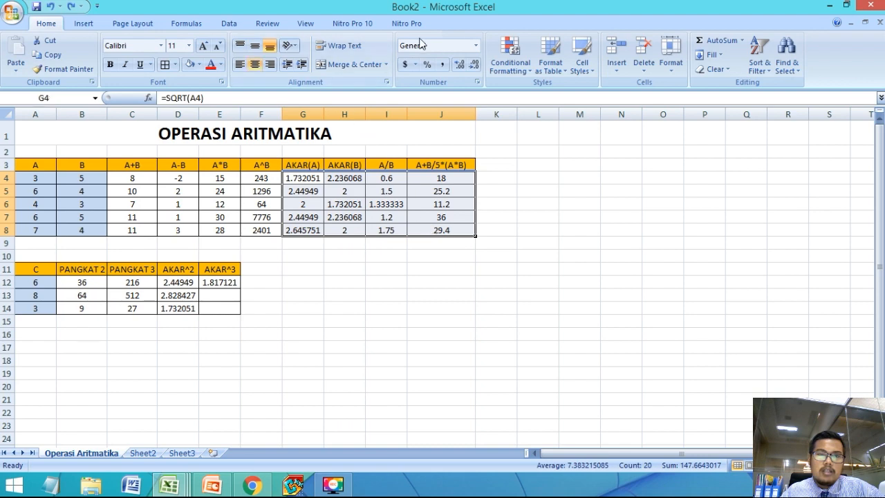
click(476, 45)
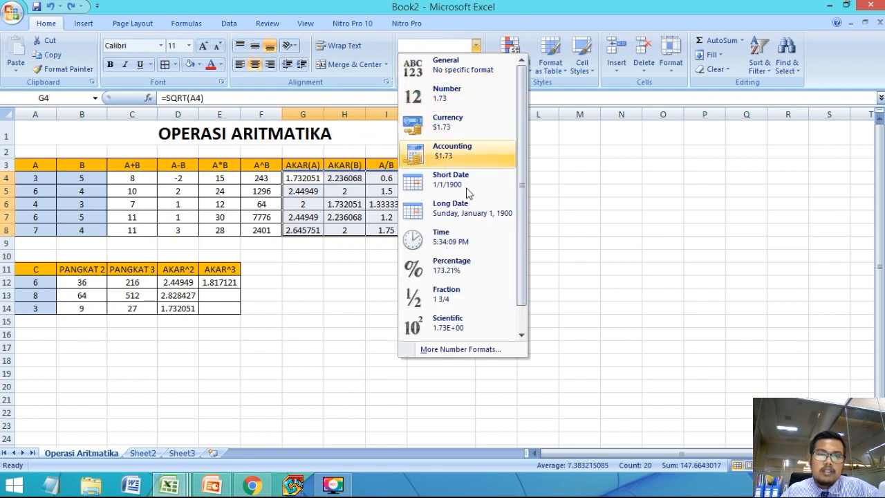
click(474, 351)
click(217, 222)
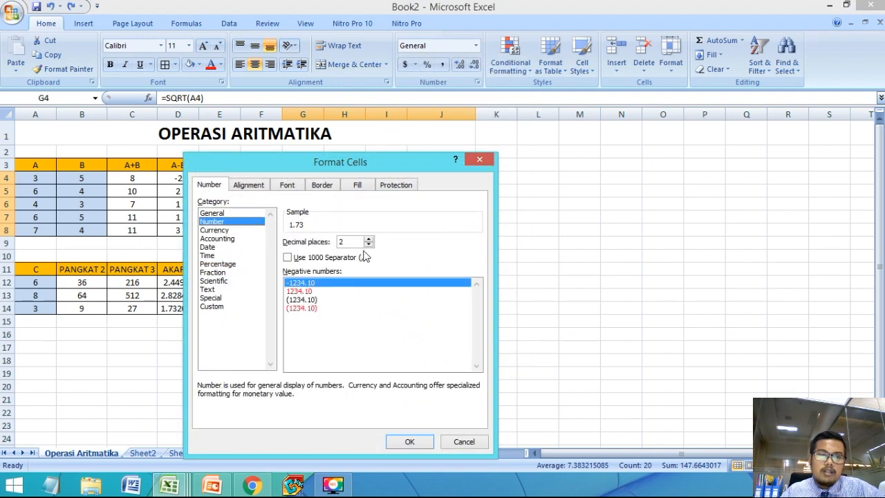
click(412, 440)
click(324, 359)
Step: Copy the cube-root formula in E12 down through E14 to complete the AKAR^3 column
drag(216, 307, 172, 283)
key(Right)
click(229, 283)
drag(240, 289, 178, 283)
Step: Format the root results in D12:E14 as Number with 2 decimal places
click(225, 307)
click(476, 45)
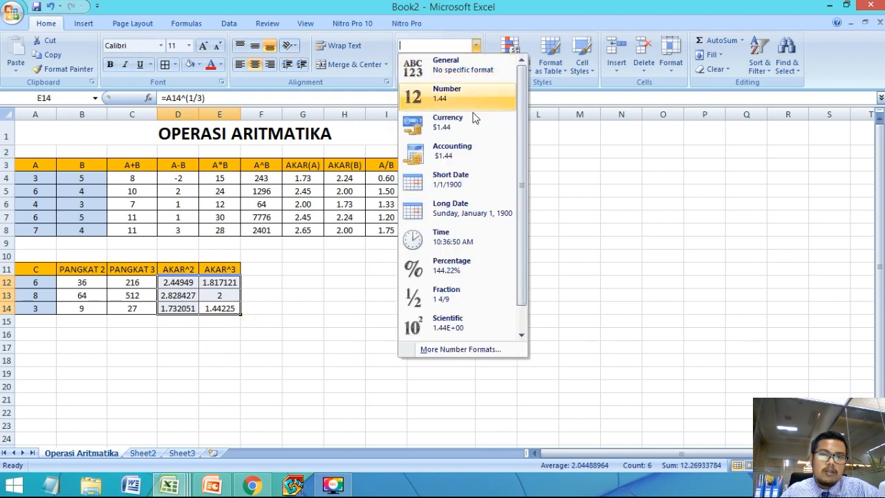
click(491, 348)
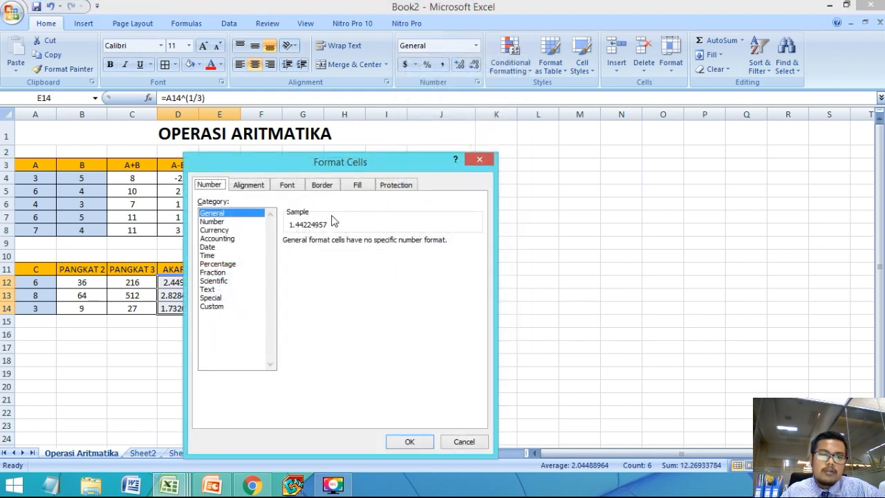
click(209, 221)
click(411, 440)
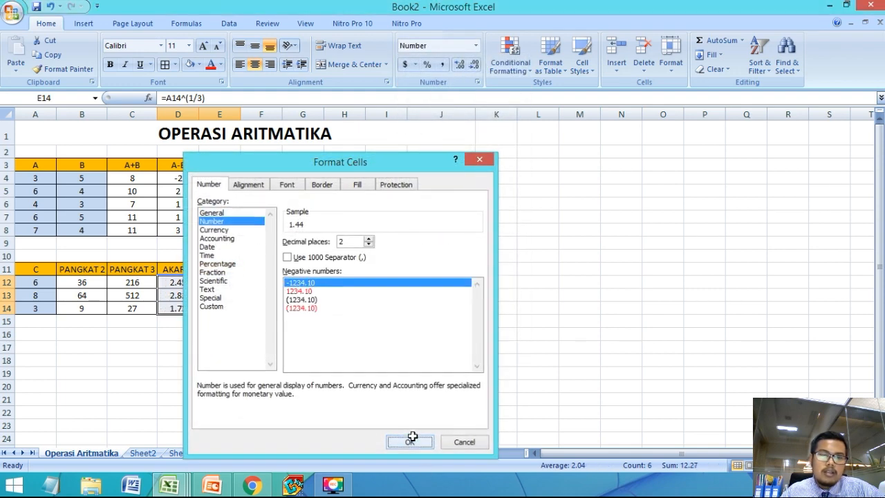
click(301, 308)
click(292, 232)
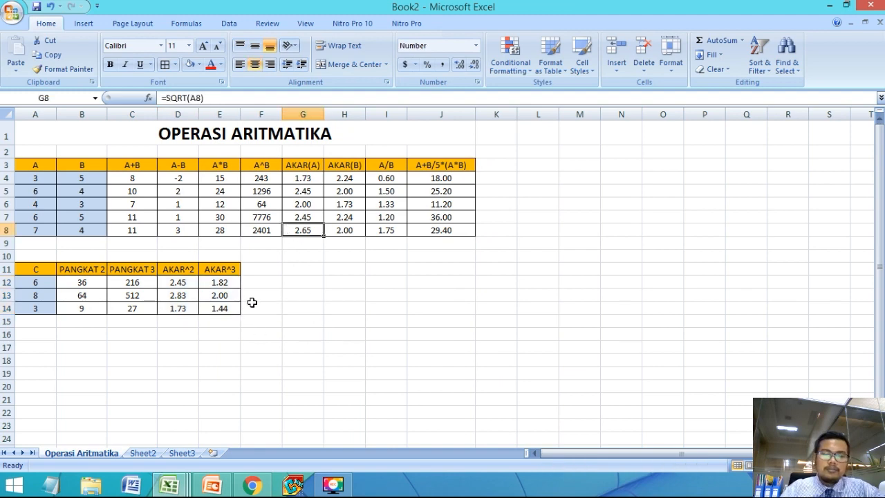
Step: Switch to the Pertemuan - 4.pptx presentation in PowerPoint and view the LATIHAN 2 slide in the slide show
key(alt+Tab)
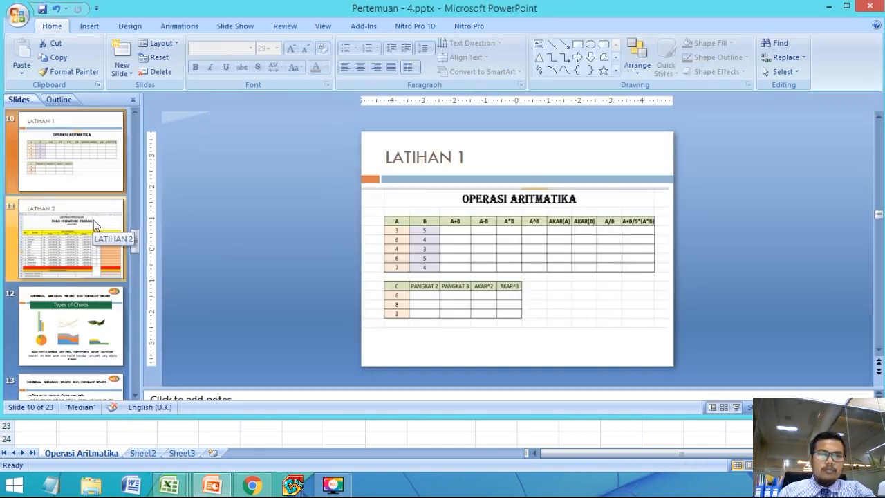
click(736, 408)
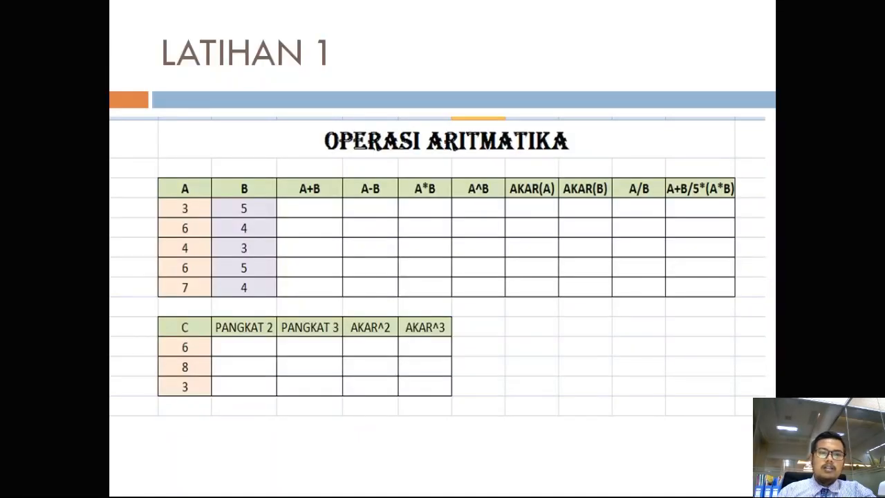
key(Right)
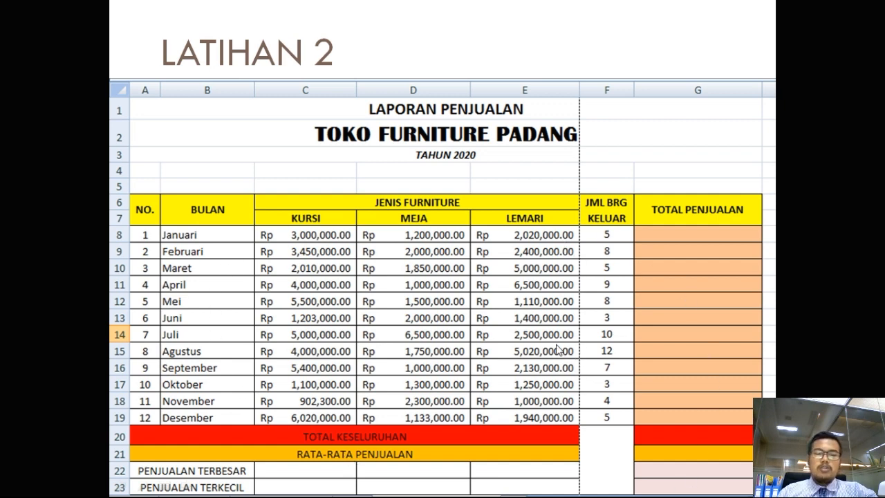
key(Escape)
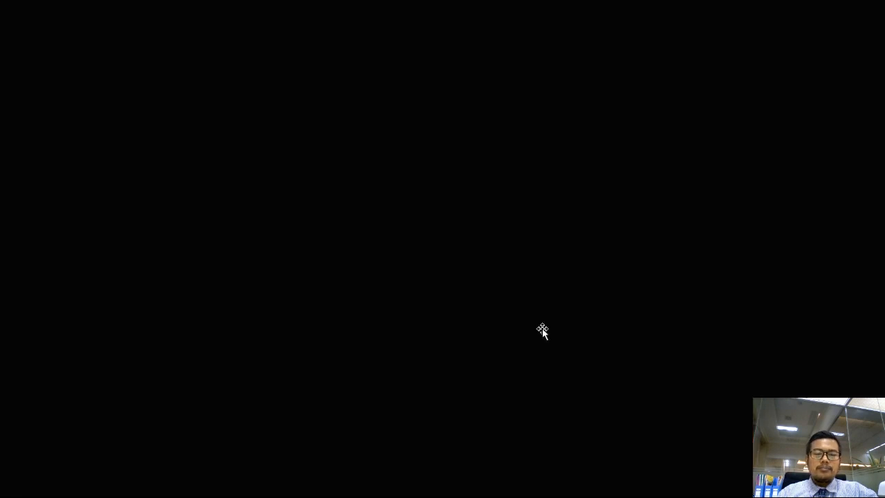
Step: Return to the Book2 workbook in Excel and open Sheet2
mouse_move(164, 490)
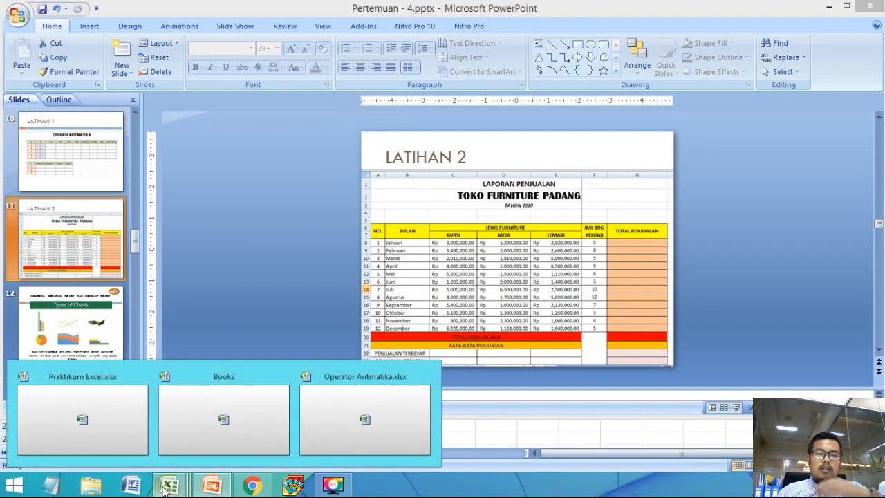
click(226, 430)
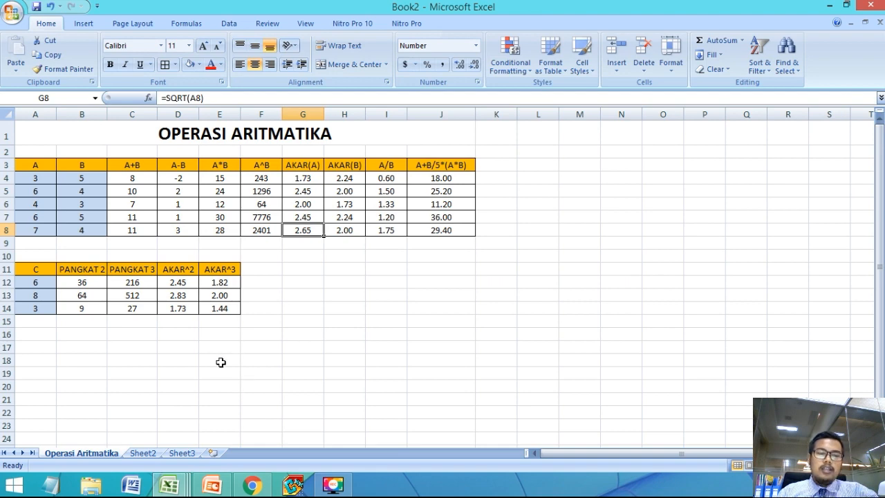
click(152, 458)
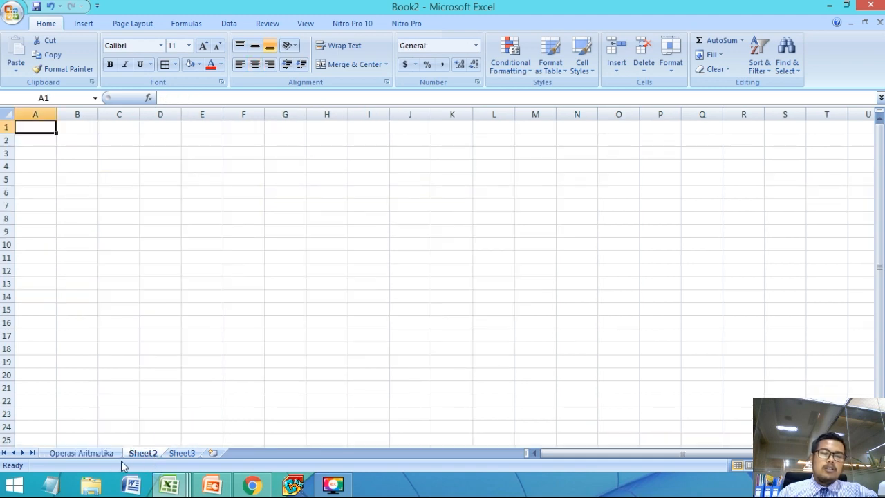
click(104, 458)
click(139, 458)
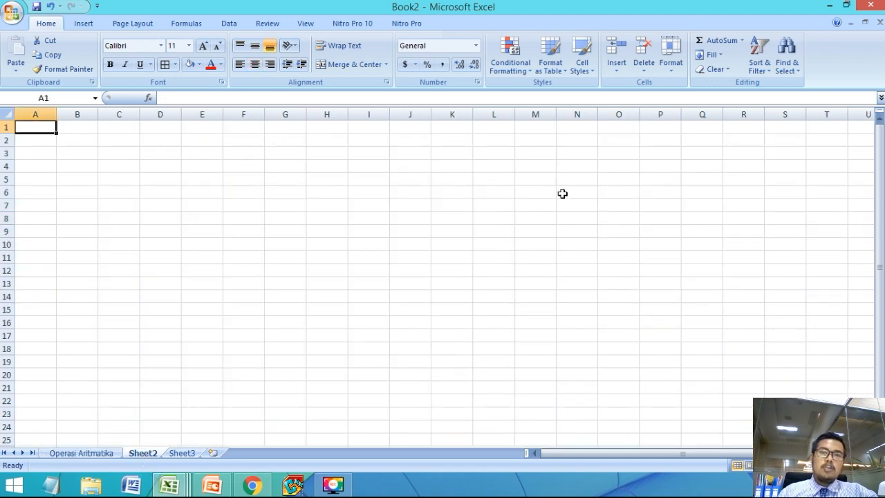
Step: Rename Sheet2 as Laporan Penjualan
double_click(142, 454)
text(Laporan Penjuala)
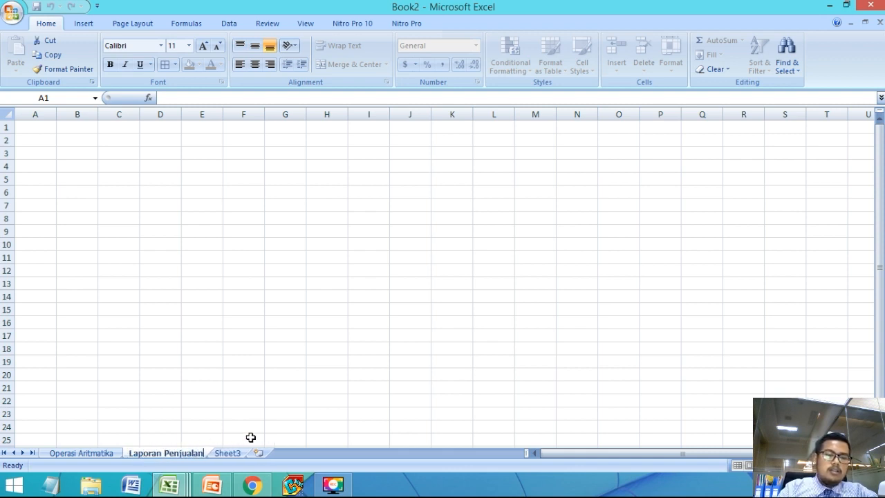
text(n)
key(Return)
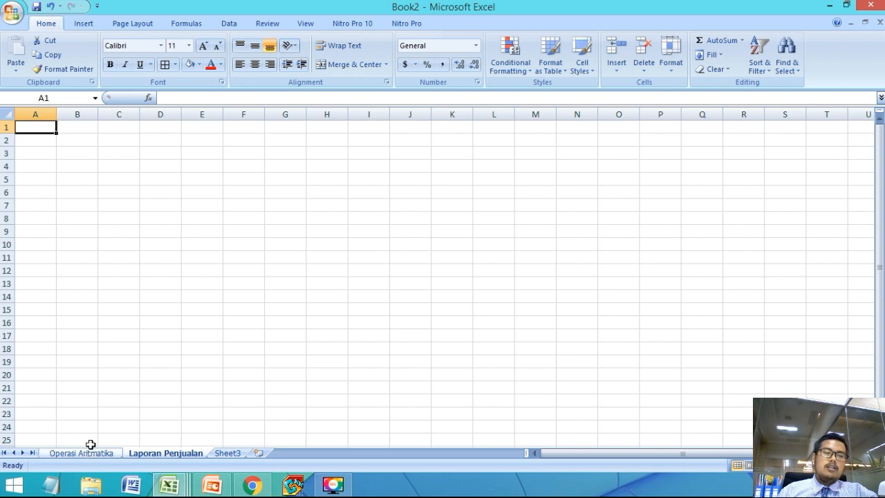
Step: Enter the report title LAPORAN PENJUALAN in cell A1
click(83, 235)
click(46, 128)
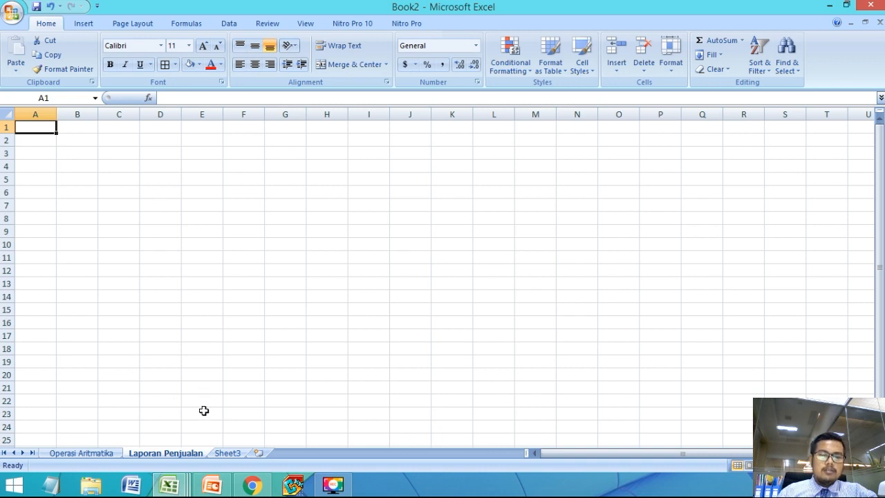
text(LAPORAN)
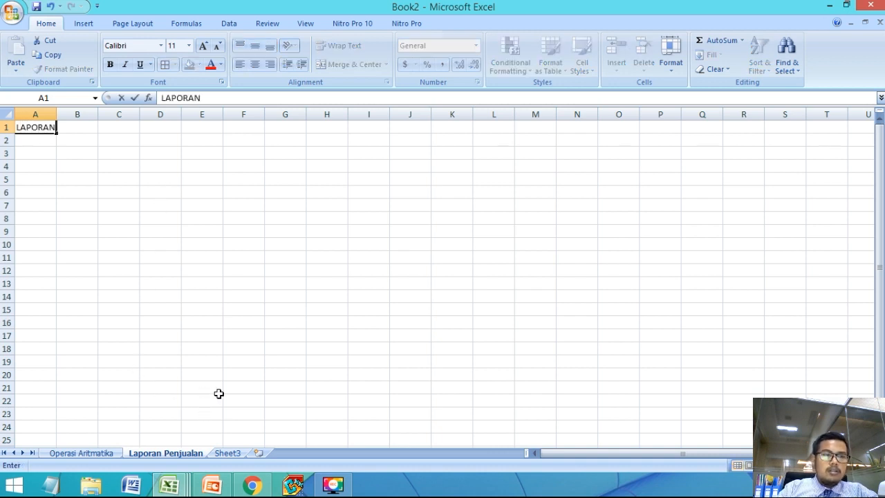
text( PENJUALAN)
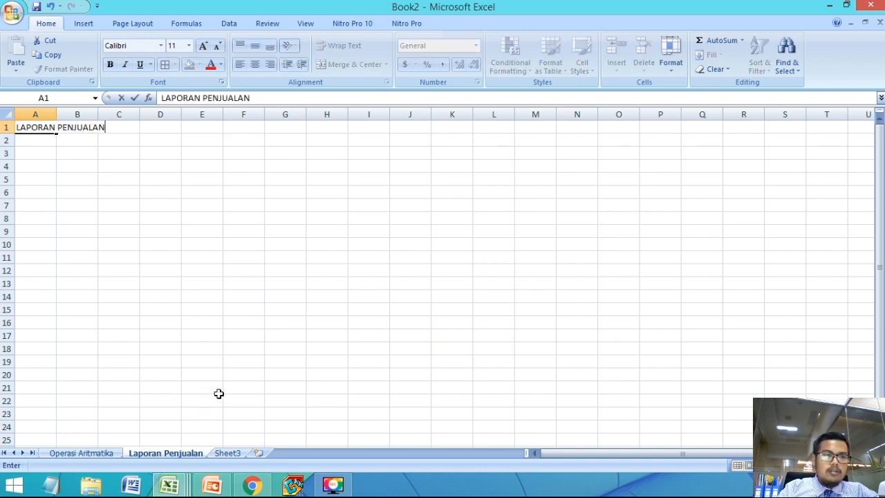
key(Return)
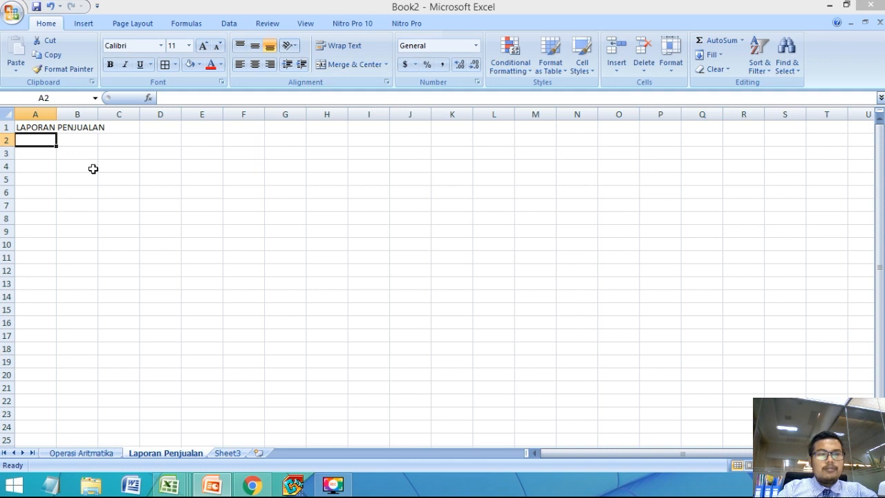
Step: Enter TOKO FURNITURE PADANG in A2 and TAHUN 2020 in A3 as the report's subtitle lines
text(t)
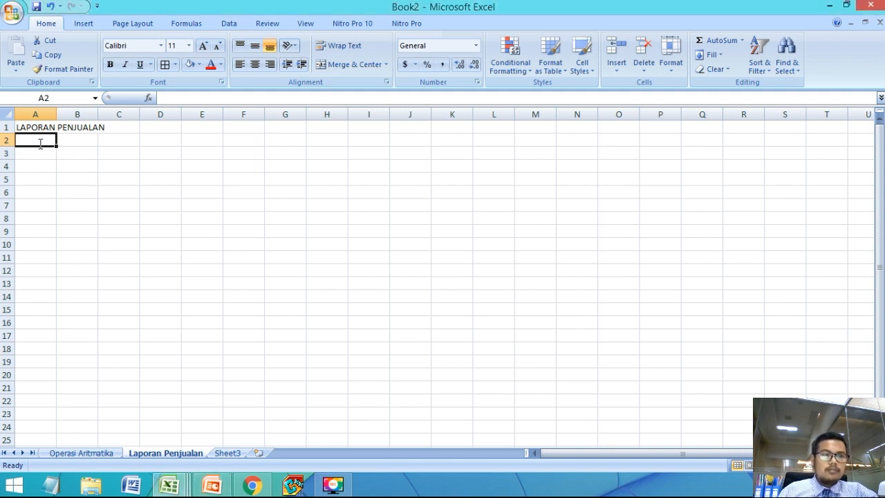
text(TOKO FURNITEUTE)
key(BackSpace)
text(RE PADANG)
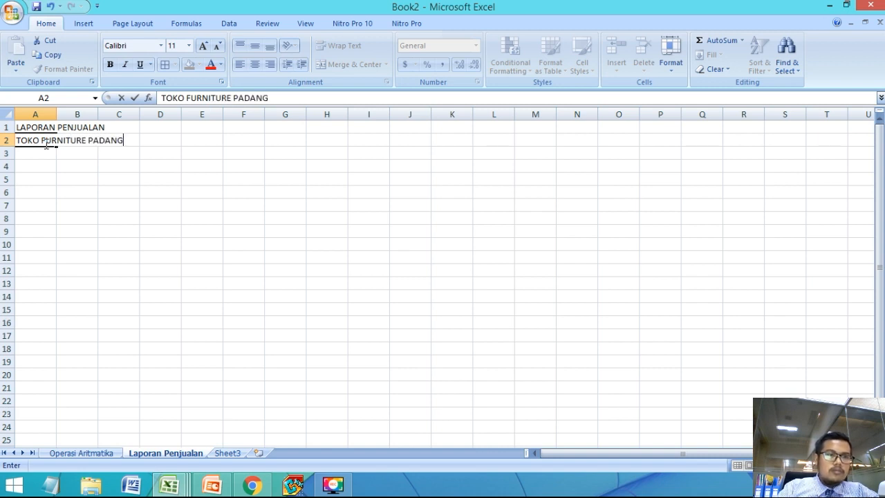
key(Return)
text(TAHUN 2020)
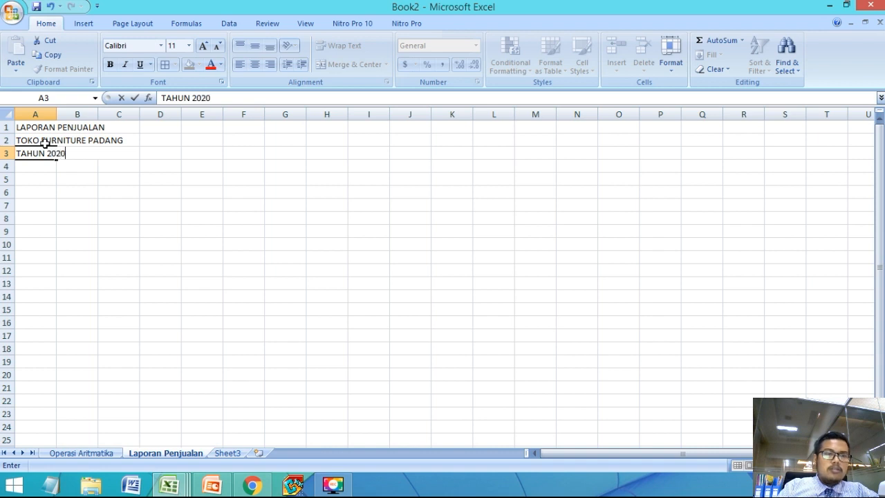
key(Return)
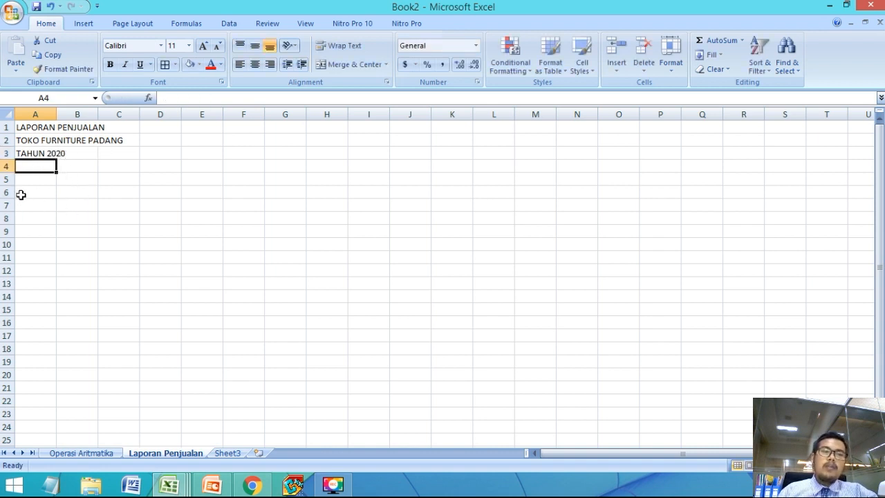
Step: View the LATIHAN 2 slide in PowerPoint for the table layout and return to the Book2 workbook in Excel
click(37, 180)
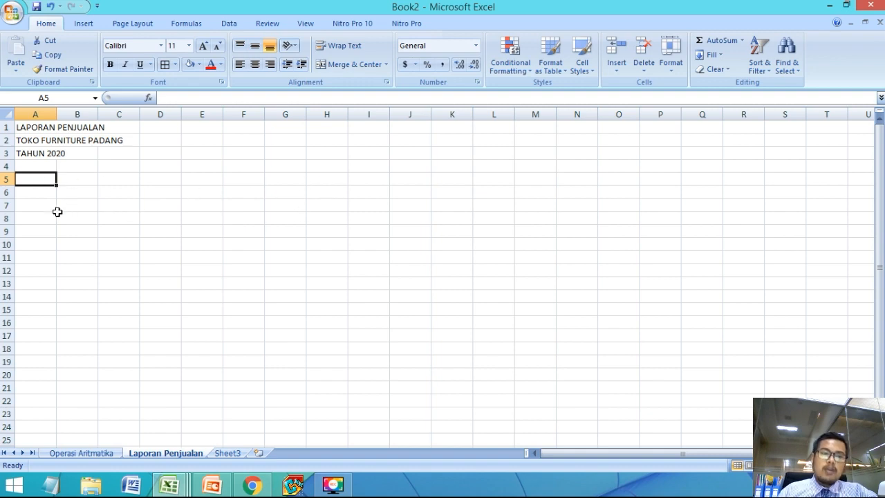
click(207, 485)
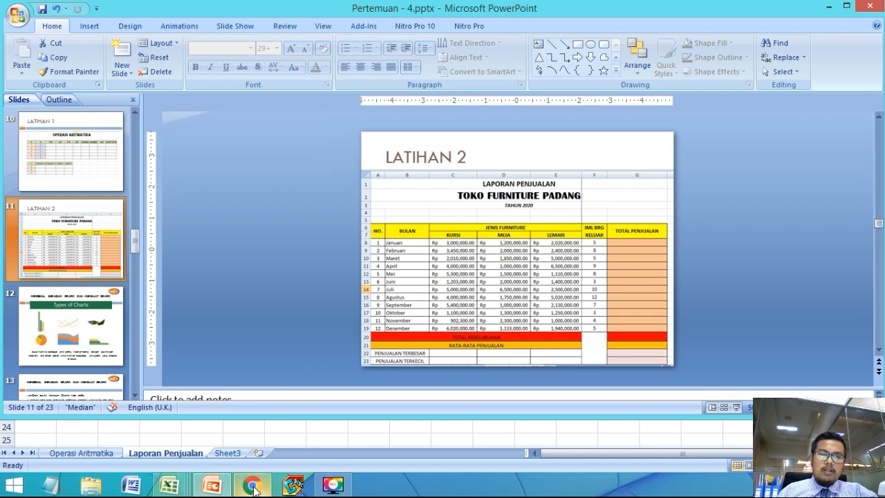
mouse_move(253, 484)
click(168, 379)
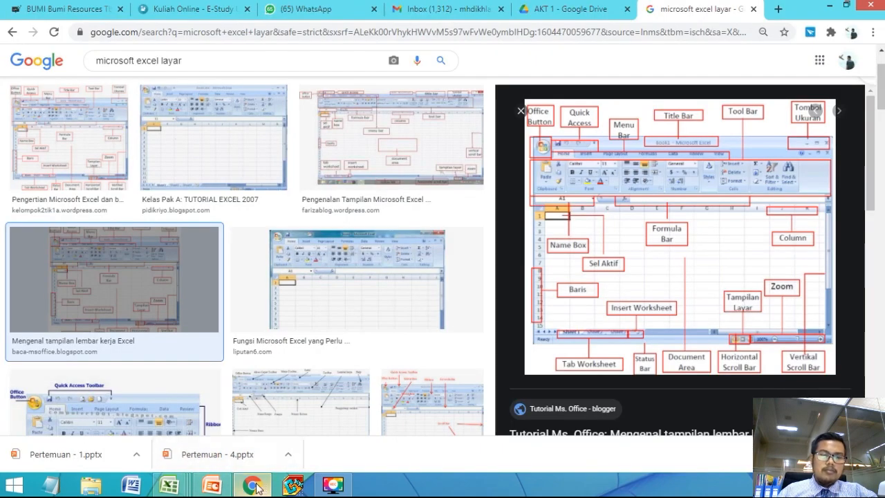
click(211, 484)
mouse_move(169, 484)
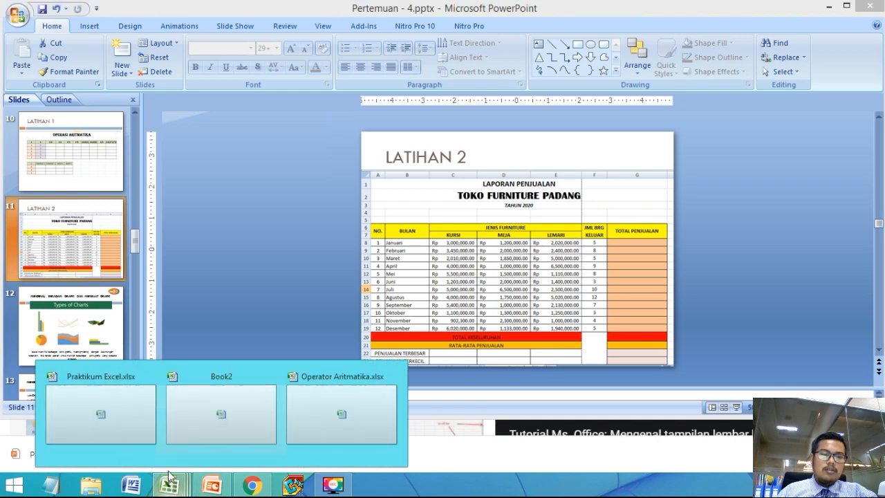
click(197, 417)
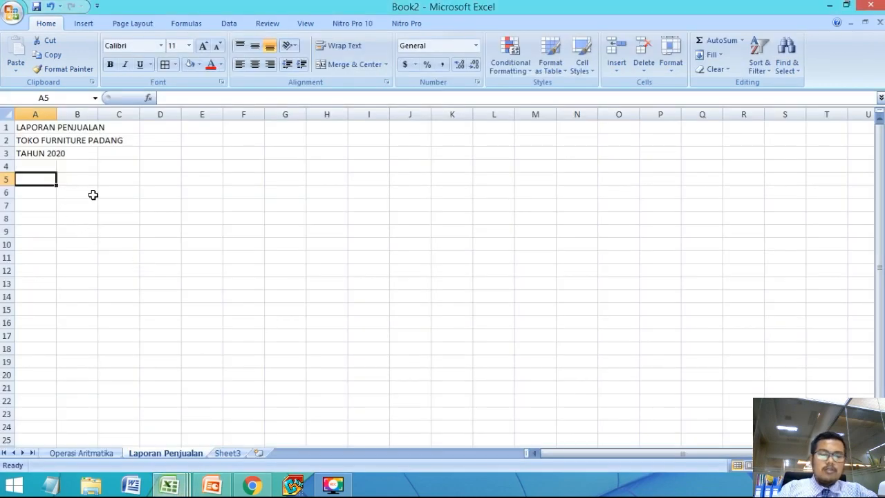
Step: Enter the table headings NO in A6, BULAN in B6 and JENIS BARANG in C6
text(NO)
key(Return)
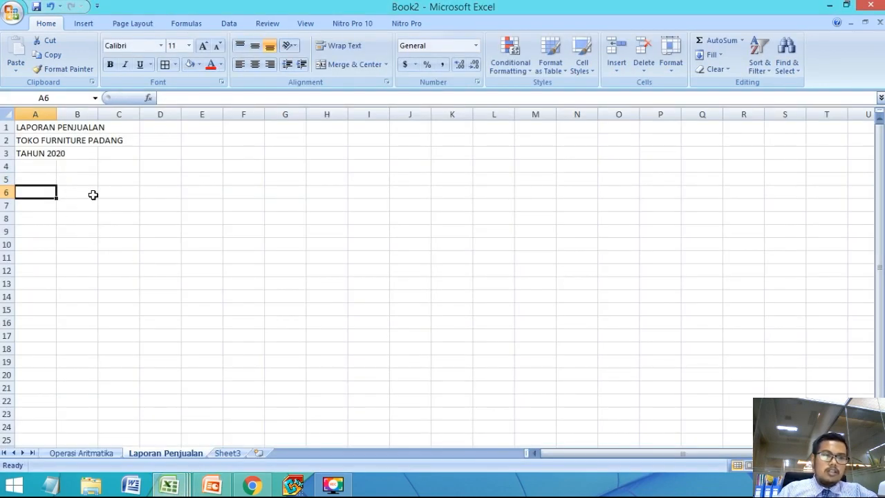
text(NO)
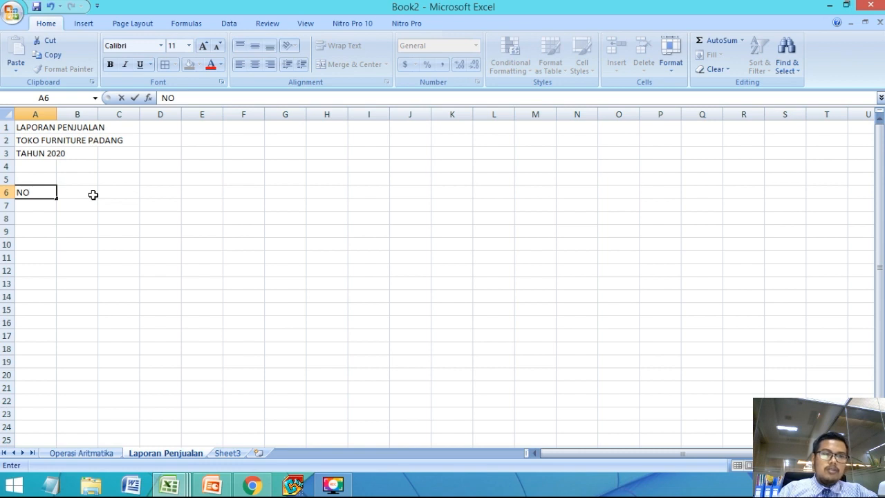
click(92, 194)
text(BULAN)
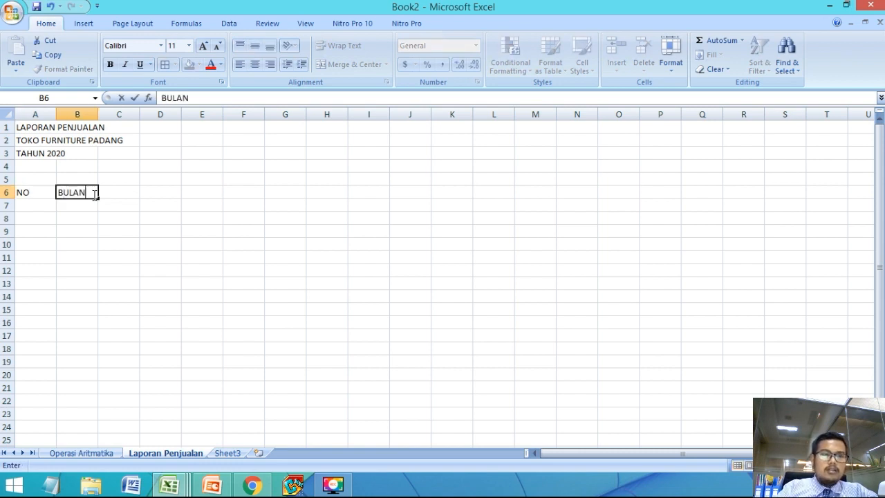
key(Tab)
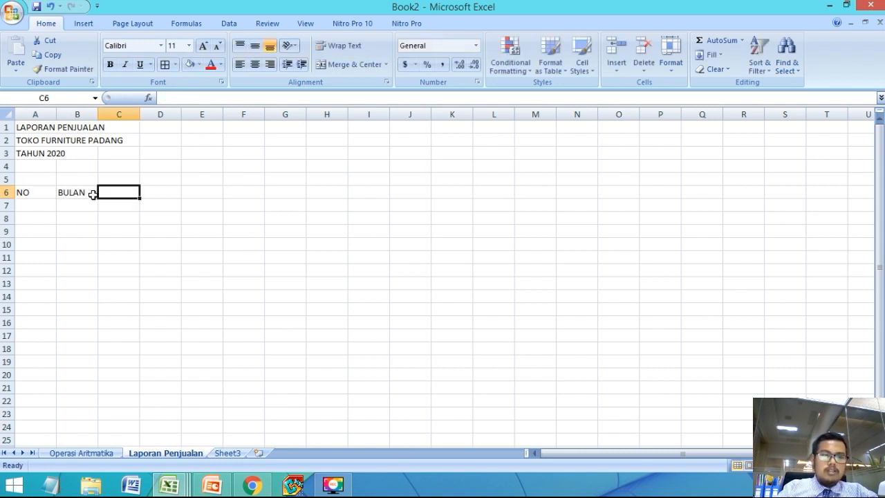
text(JENIS BARANG)
key(Return)
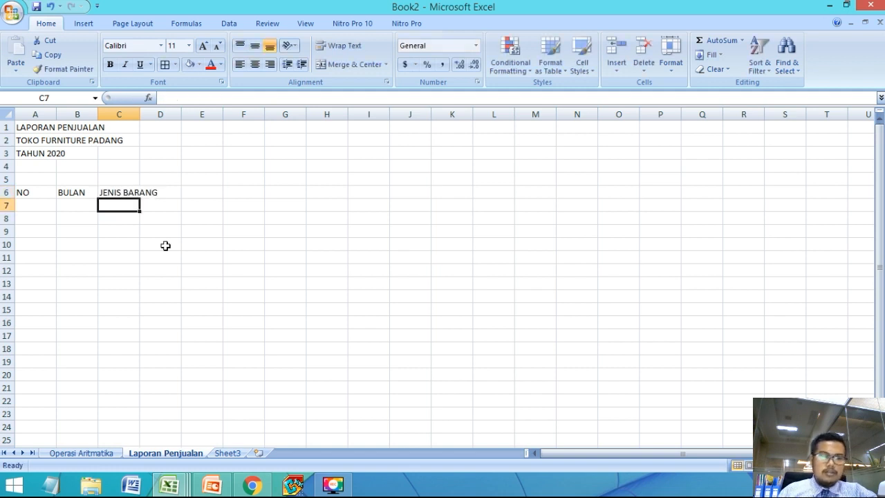
Step: Check the LATIHAN 2 slide in PowerPoint and change the heading in C6 of the Excel sheet to JENIS FURNITURE
click(182, 489)
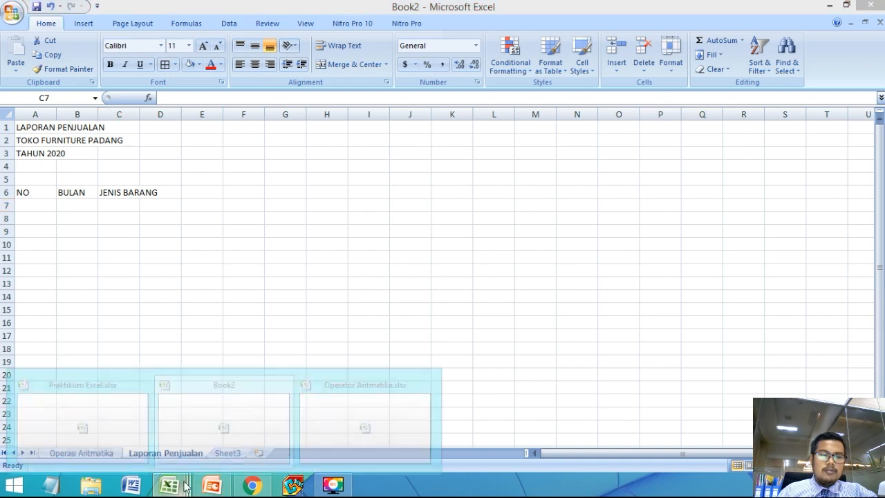
click(211, 488)
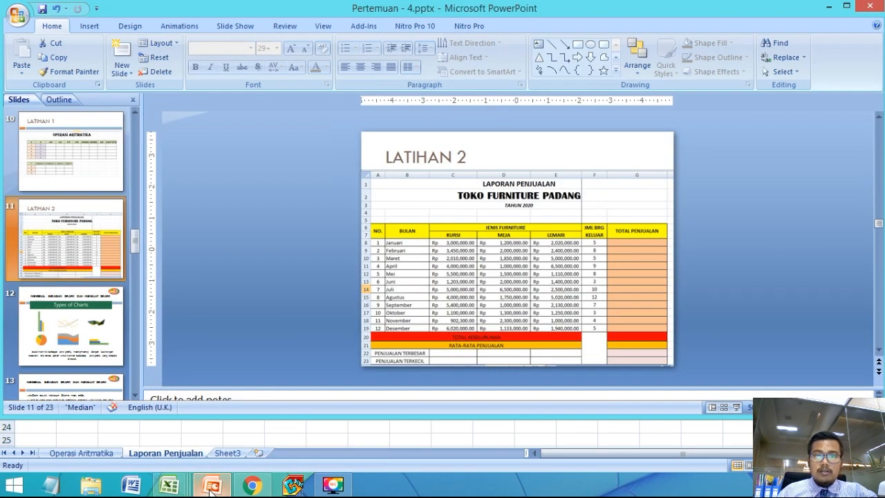
click(211, 489)
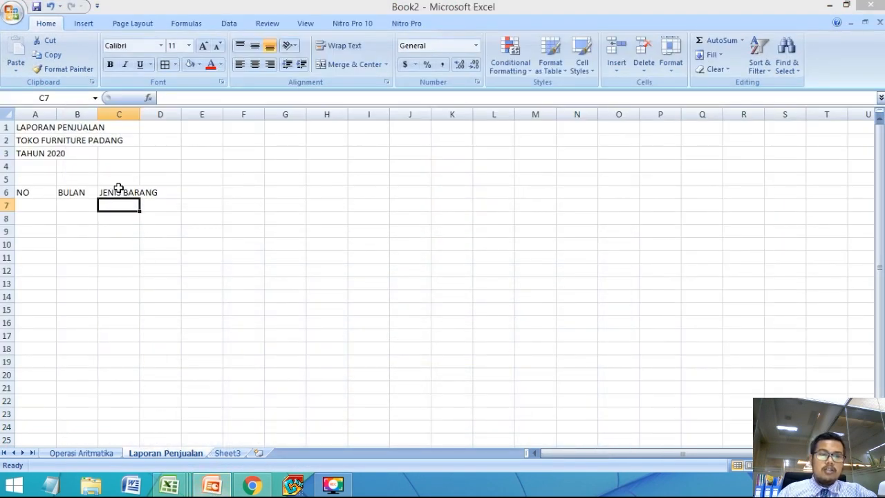
click(127, 193)
double_click(131, 193)
double_click(142, 193)
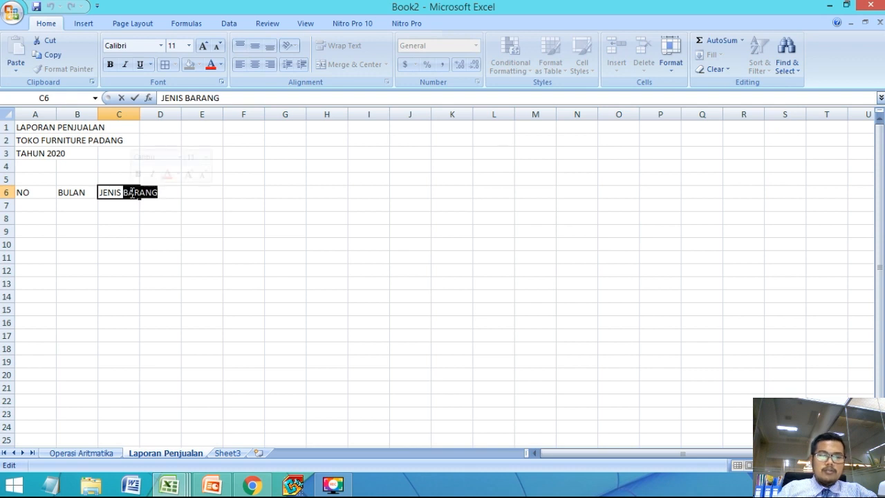
text(FURNITURE)
key(Return)
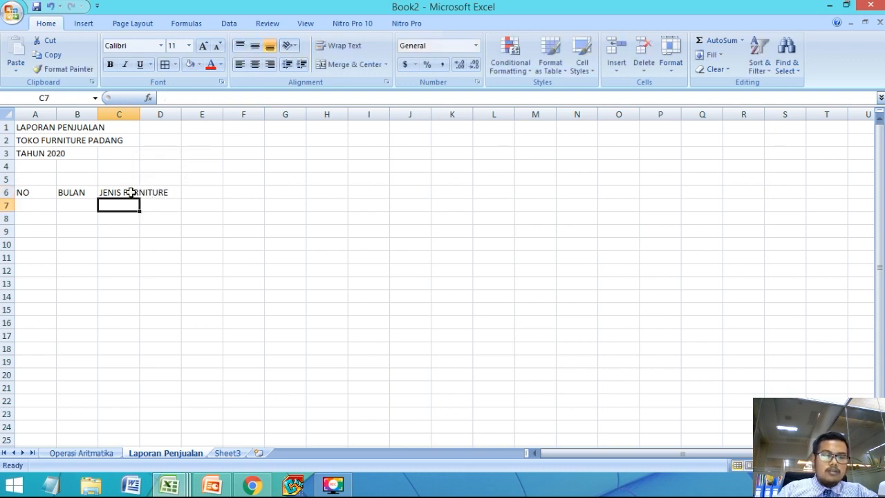
Step: Consult the LATIHAN 2 slide in PowerPoint and enter the subheadings KURSI, MEJA and LEMARI in C7:E7 of the Excel sheet
click(211, 488)
click(211, 491)
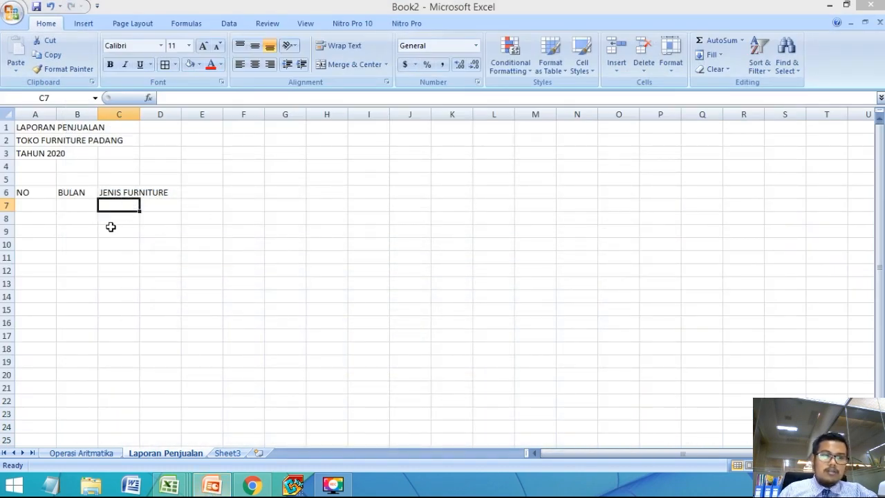
click(115, 204)
text(KURSI)
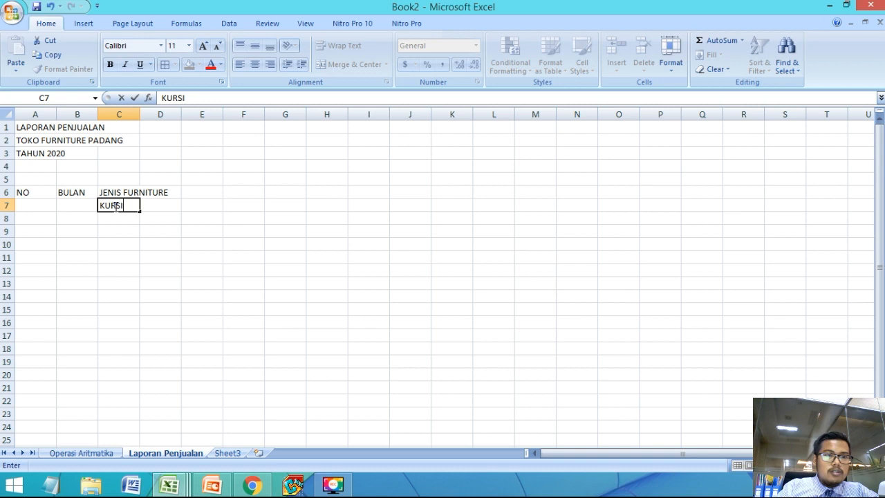
key(Tab)
text(MEJ)
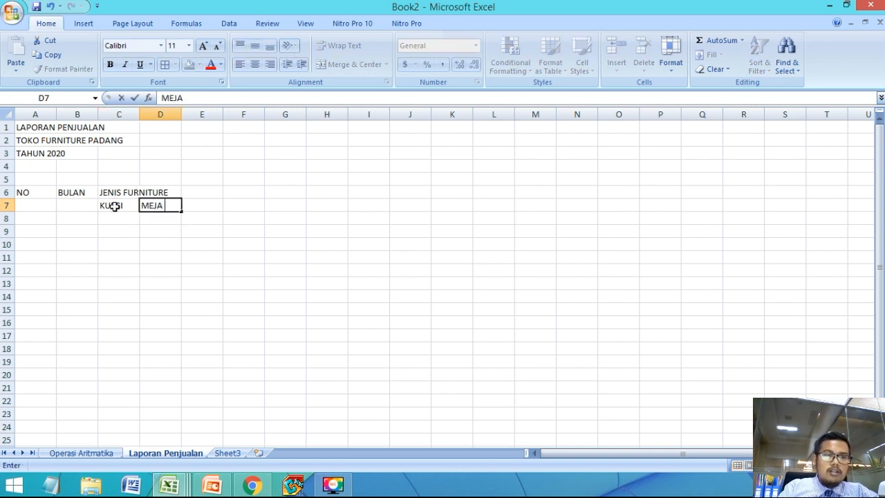
key(Tab)
text(LEMARI)
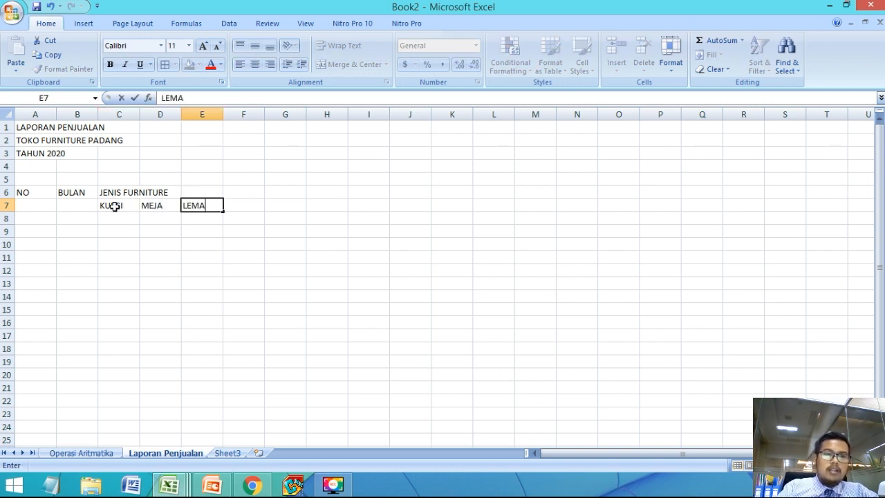
key(Tab)
key(Left)
key(Left)
key(Left)
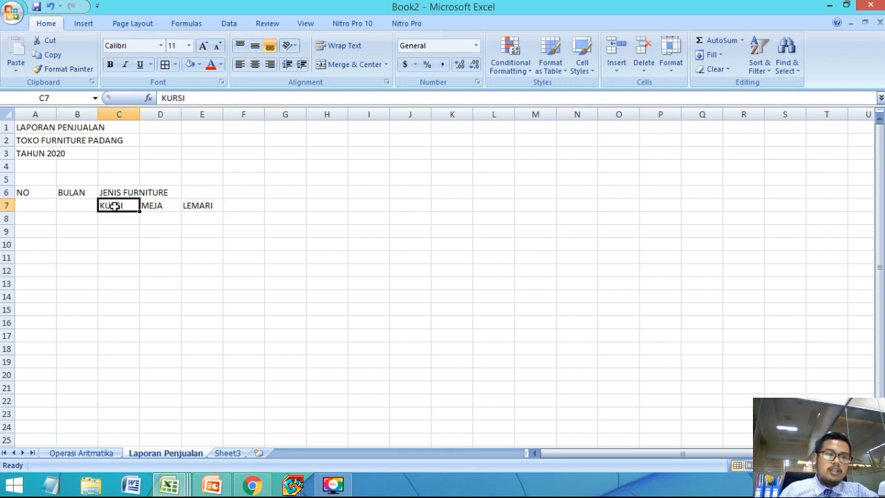
click(74, 193)
click(115, 194)
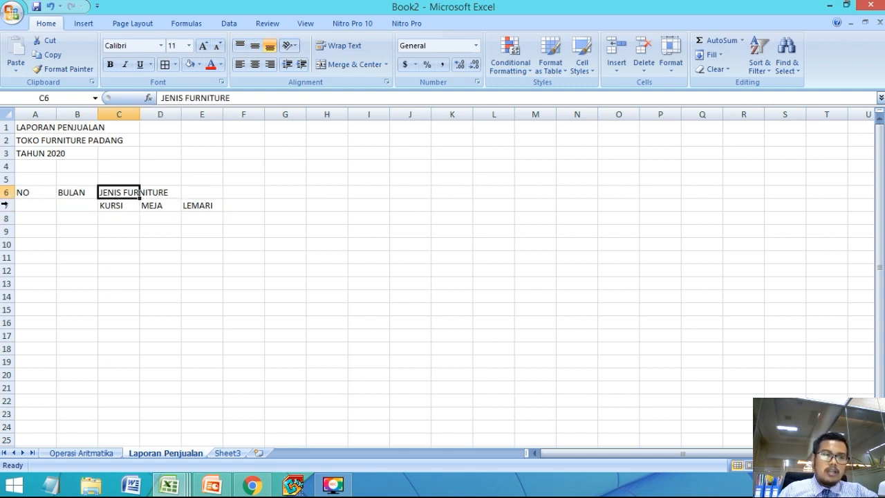
click(119, 206)
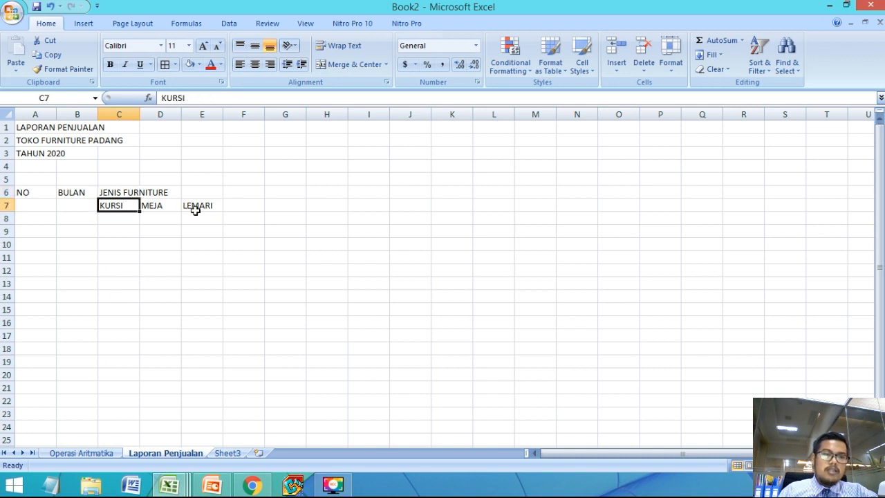
click(7, 205)
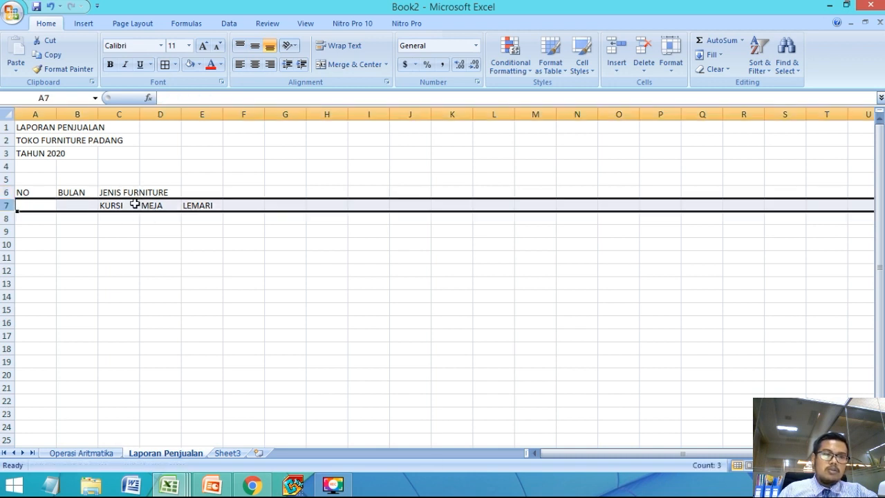
click(166, 184)
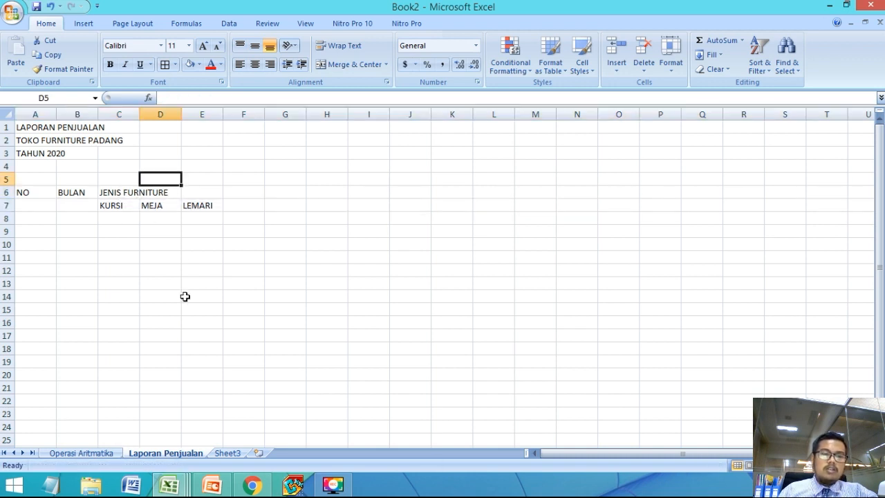
Step: Consult the LATIHAN 2 slide in PowerPoint and enter the heading JML BRG KELUAR in F6 of the Excel sheet
click(212, 486)
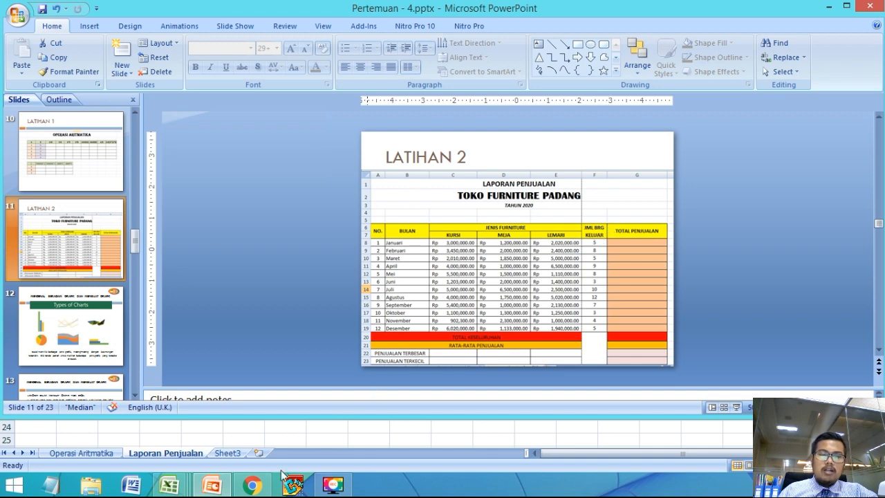
click(213, 460)
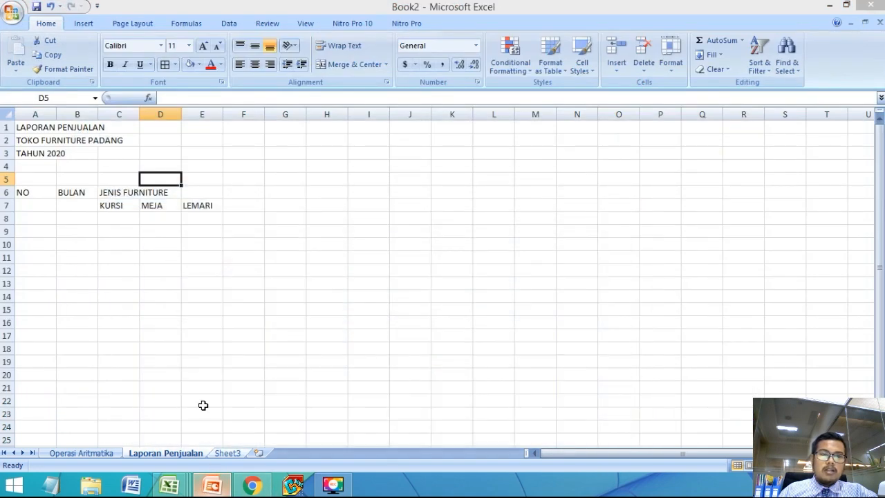
click(249, 193)
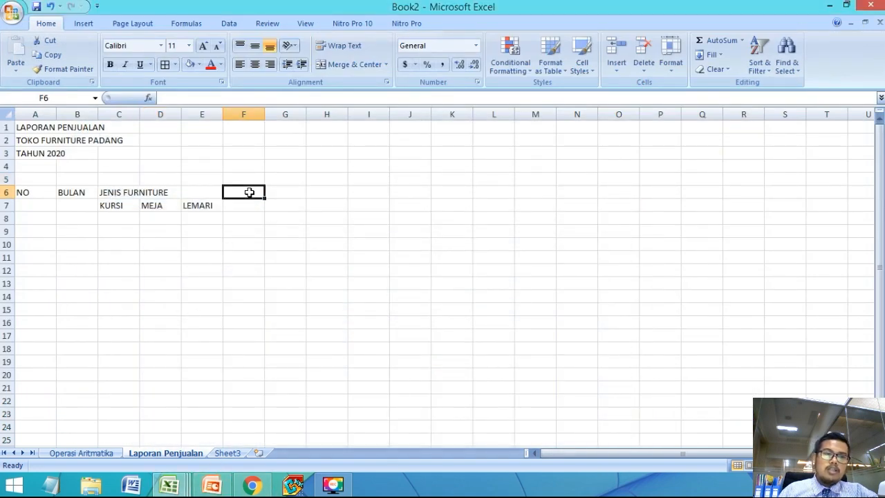
text(JML)
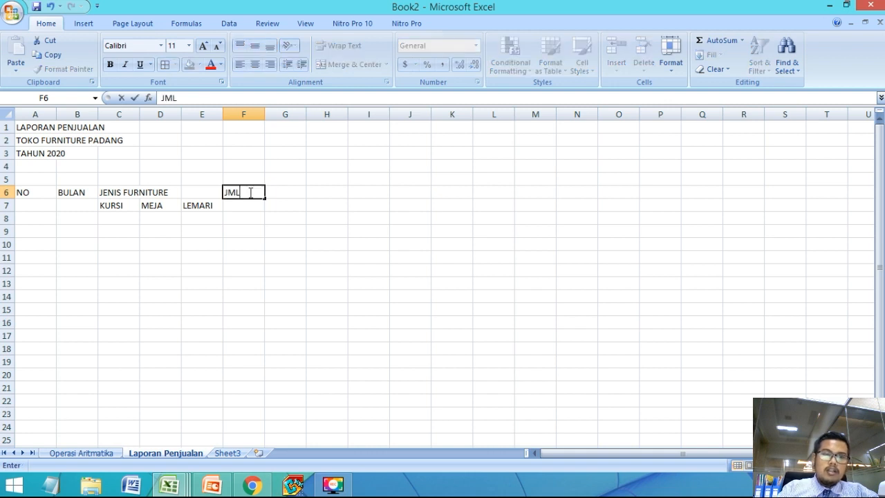
text( BRG KELUAR)
key(Tab)
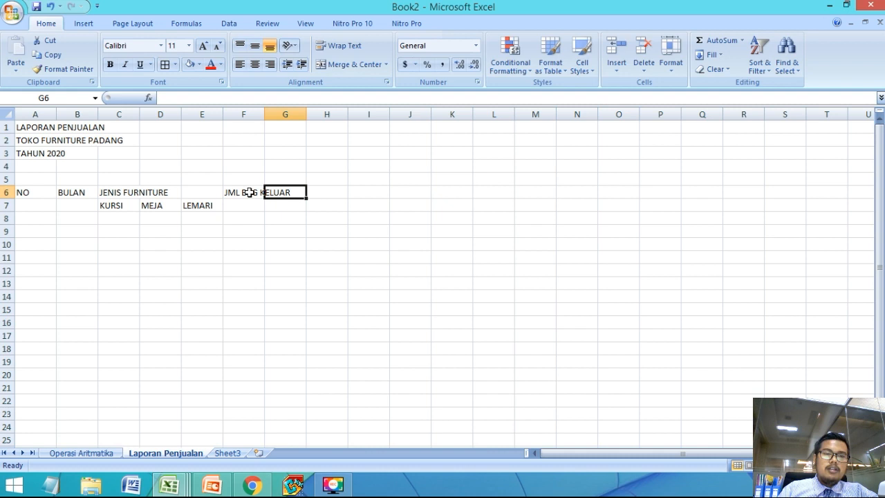
Step: Widen column F to fit the JML BRG KELUAR heading
click(245, 203)
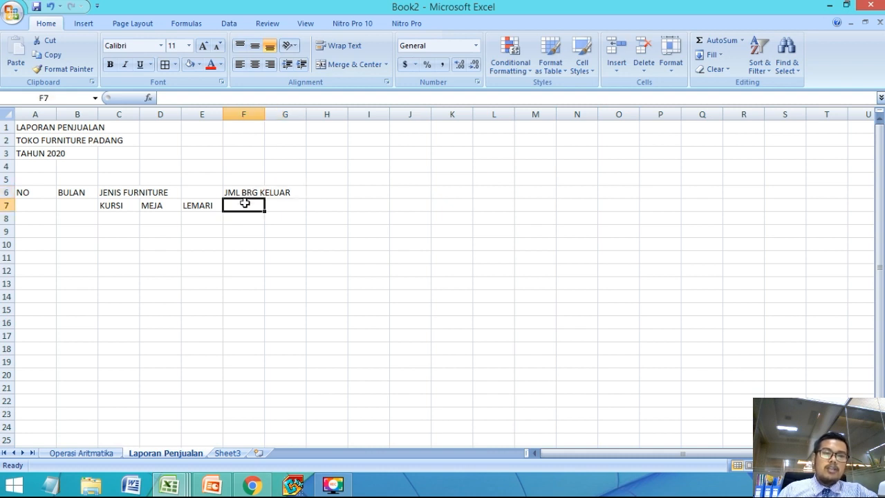
click(247, 192)
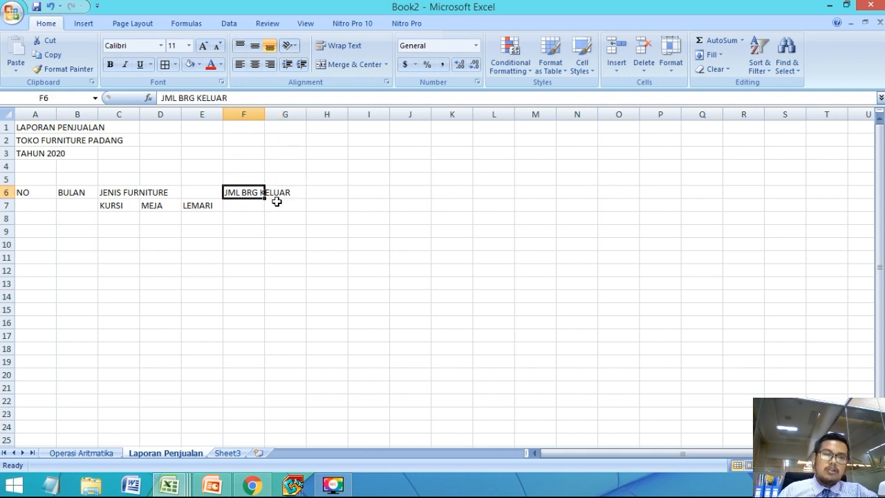
drag(267, 113, 296, 119)
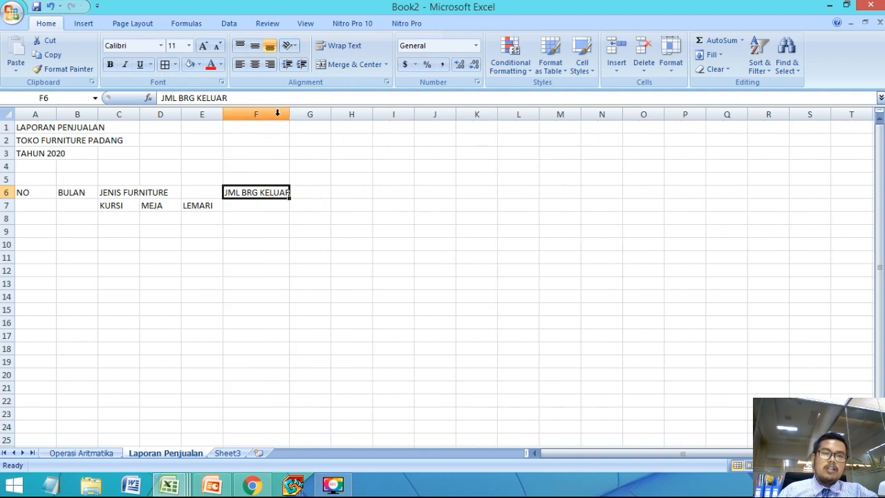
Step: Check the LATIHAN 2 slide in PowerPoint and enter the heading TOTAL PENJUALAN in G6 of the Excel sheet
click(309, 192)
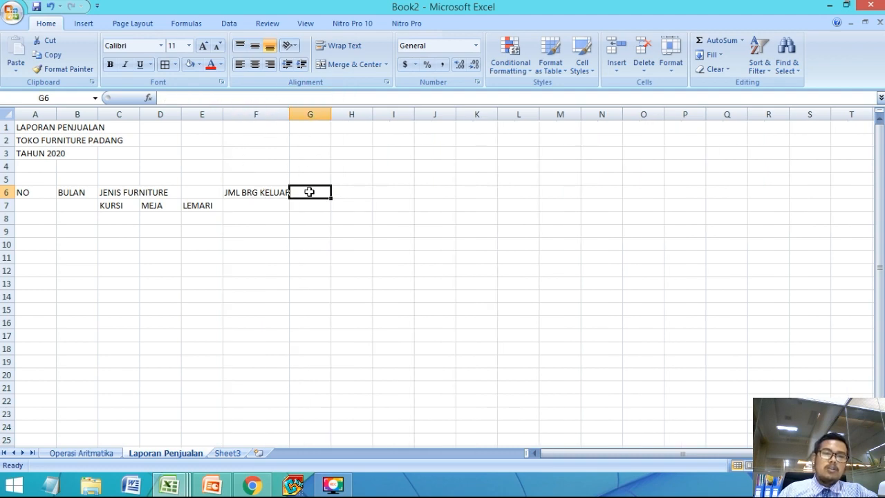
click(251, 486)
click(251, 486)
click(212, 484)
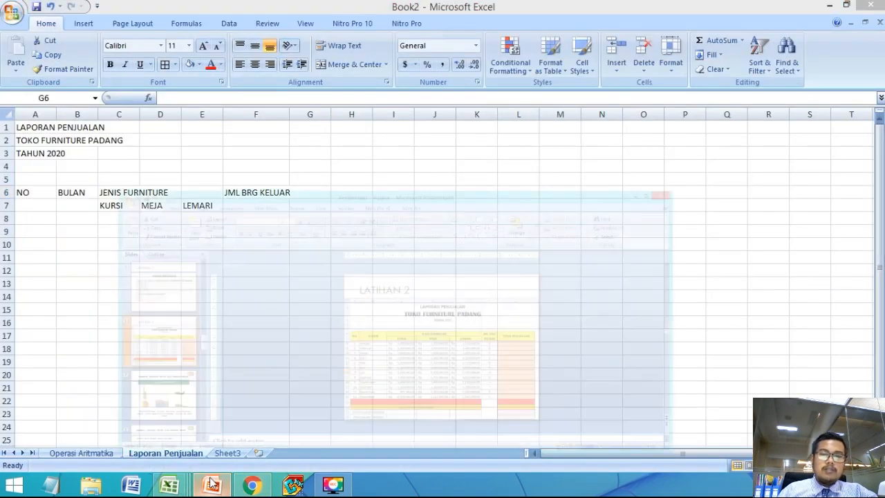
click(211, 484)
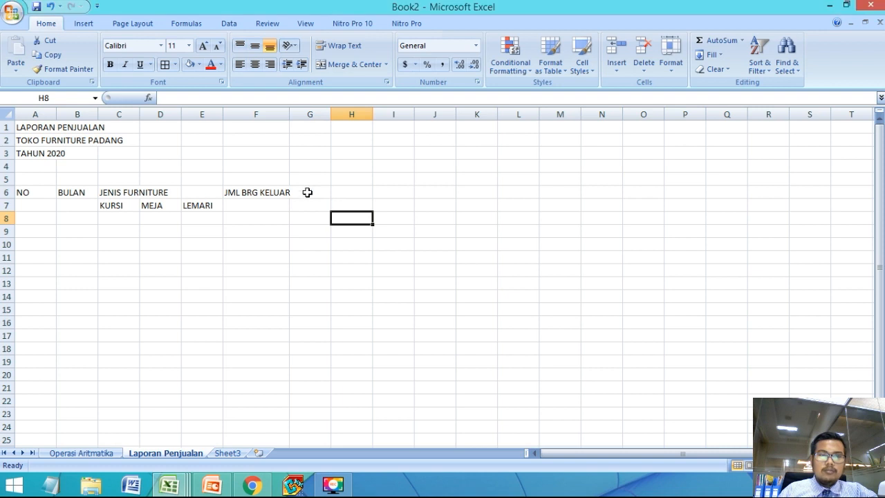
text(TOTAL PENJUALAN)
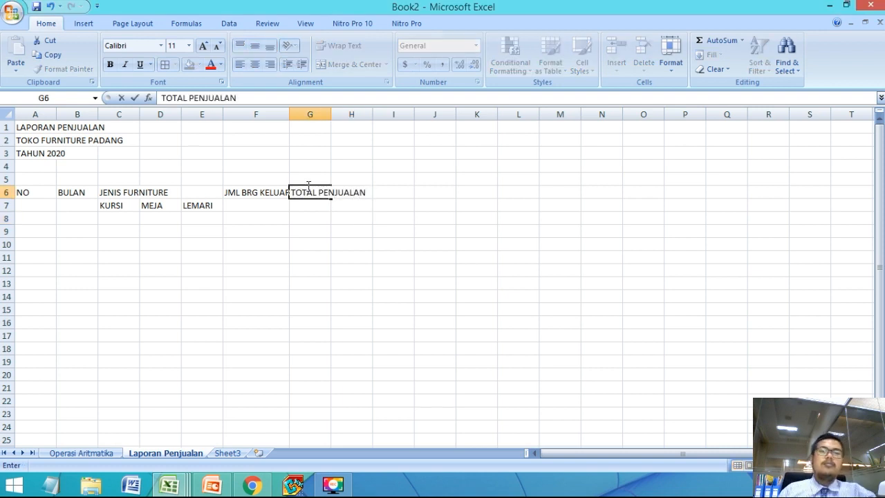
click(218, 256)
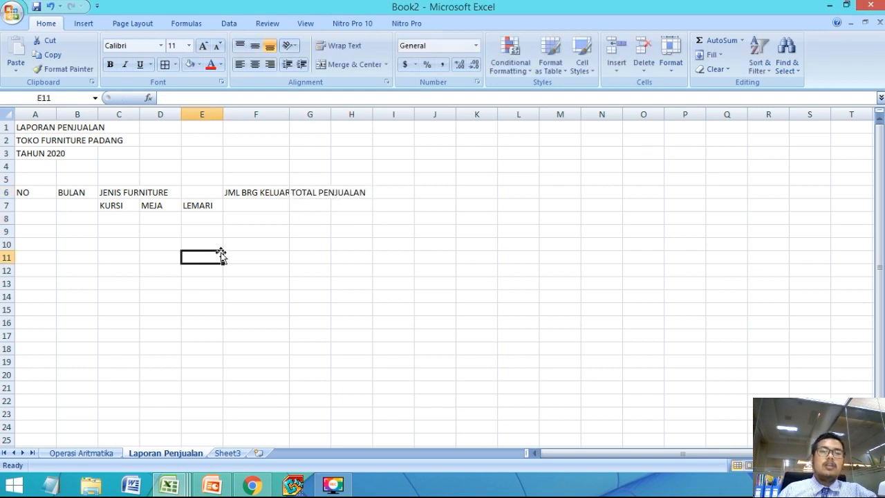
Step: Enter the first two row numbers under NO: 1 in A8 and 2 in A9
click(44, 217)
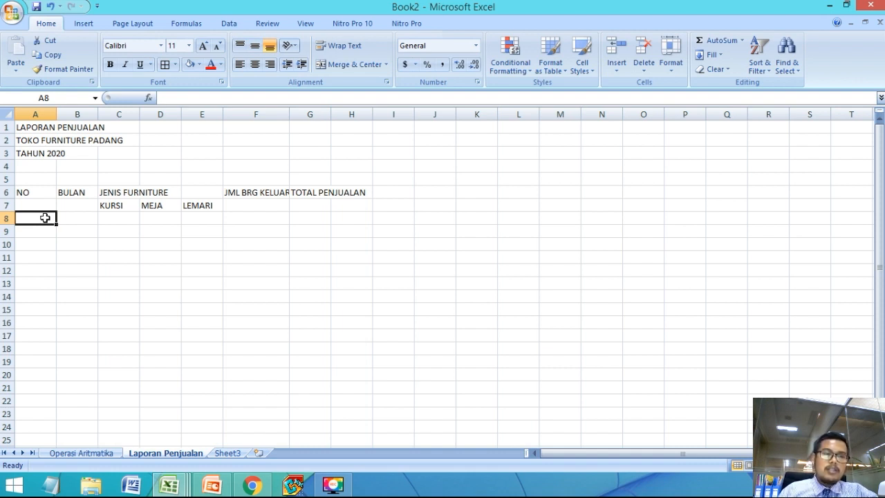
text(1)
key(Return)
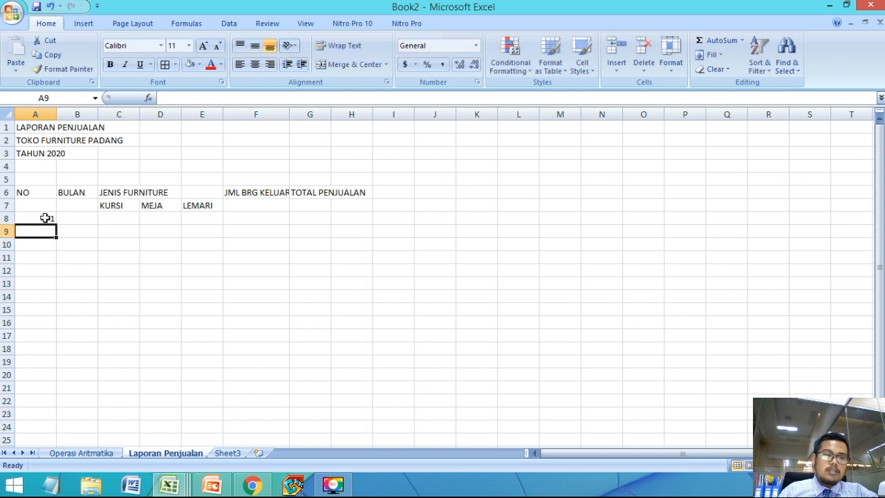
key(Return)
key(Up)
text(2)
key(Return)
text(3)
key(Return)
key(Up)
key(Up)
key(Down)
key(Up)
key(Up)
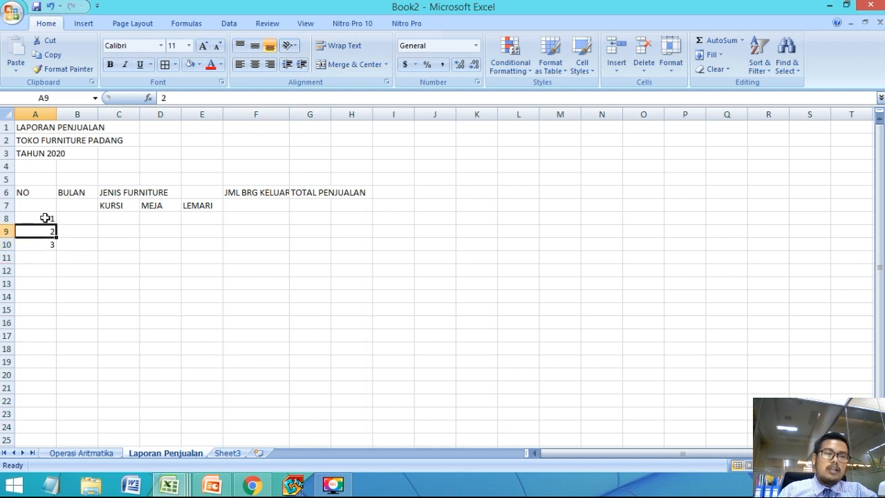
key(Down)
click(48, 247)
key(Delete)
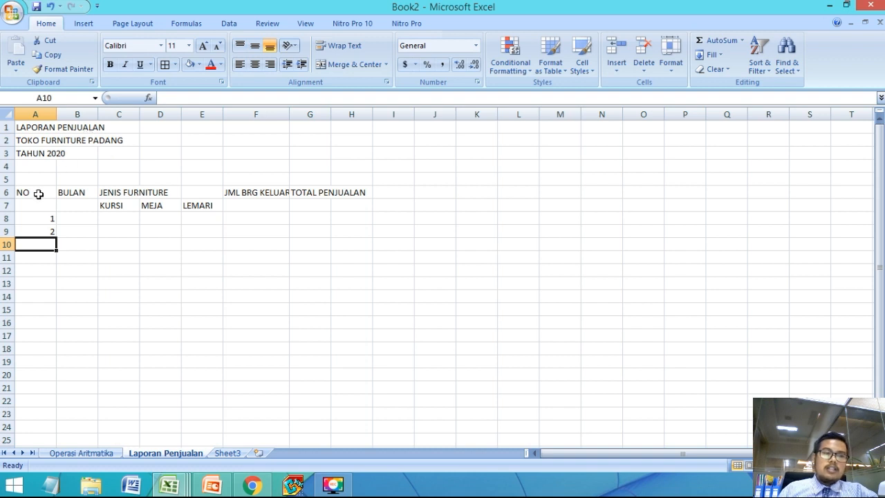
Step: Extend the number series from A8:A9 down to A19 so the NO column runs from 1 to 12
click(38, 219)
drag(39, 222, 40, 230)
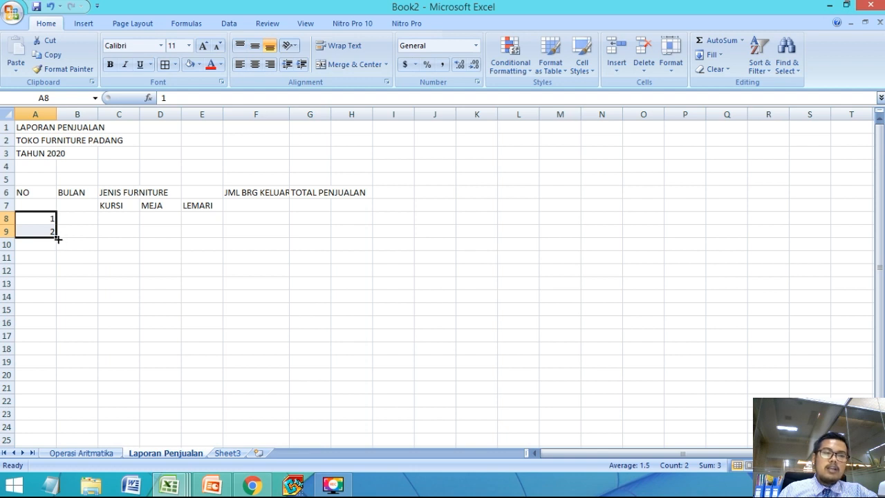
drag(56, 238, 52, 368)
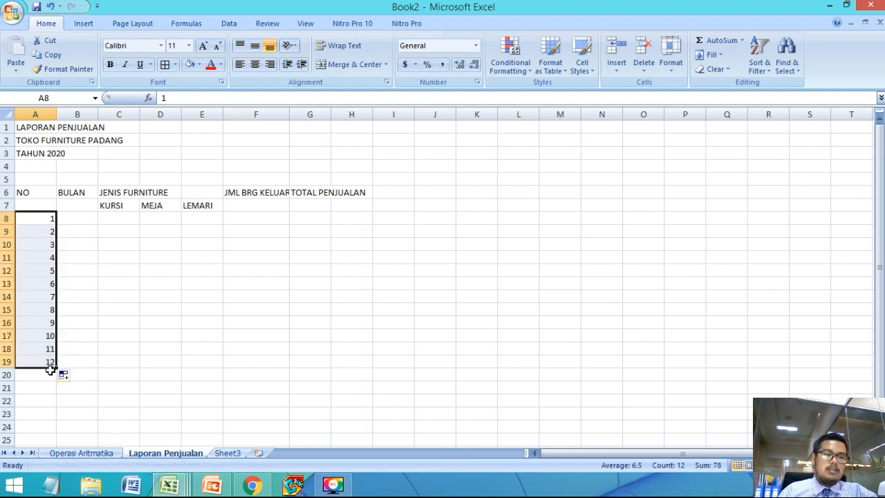
click(147, 270)
Step: Fill the BULAN column with the month names Januari to Desember in B8:B19
click(83, 218)
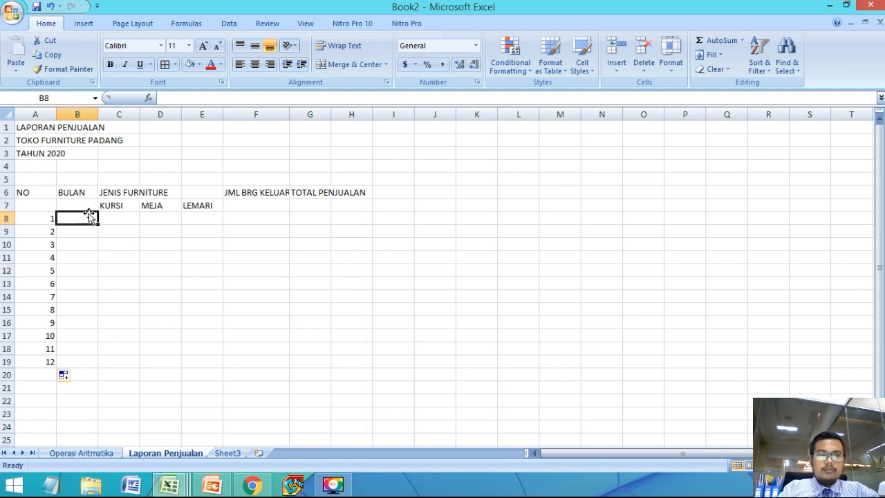
text(j)
key(BackSpace)
text(Januari)
key(Return)
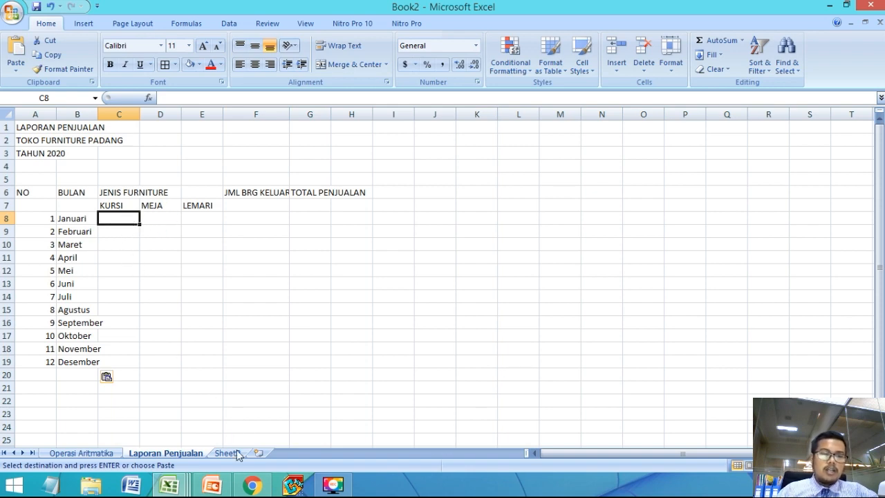
Step: Look up the Januari KURSI figure on the LATIHAN 2 slide in PowerPoint and enter 3000000 in C8 of the Excel sheet
click(211, 486)
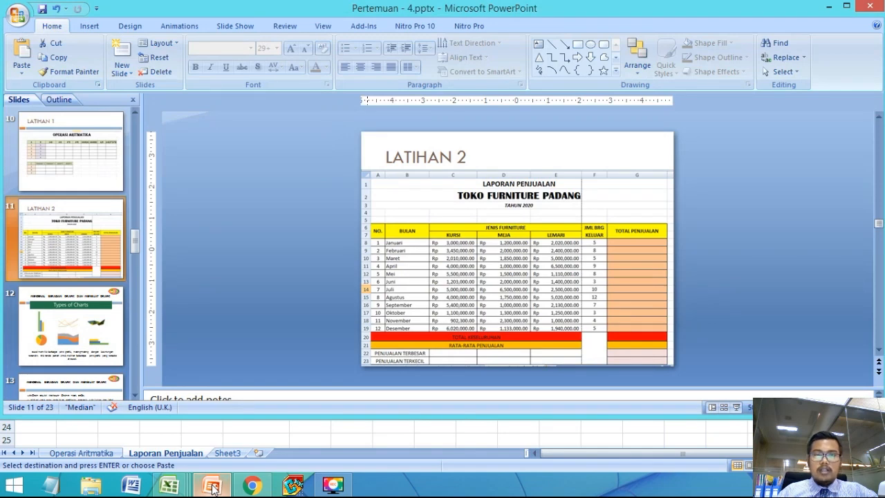
click(212, 486)
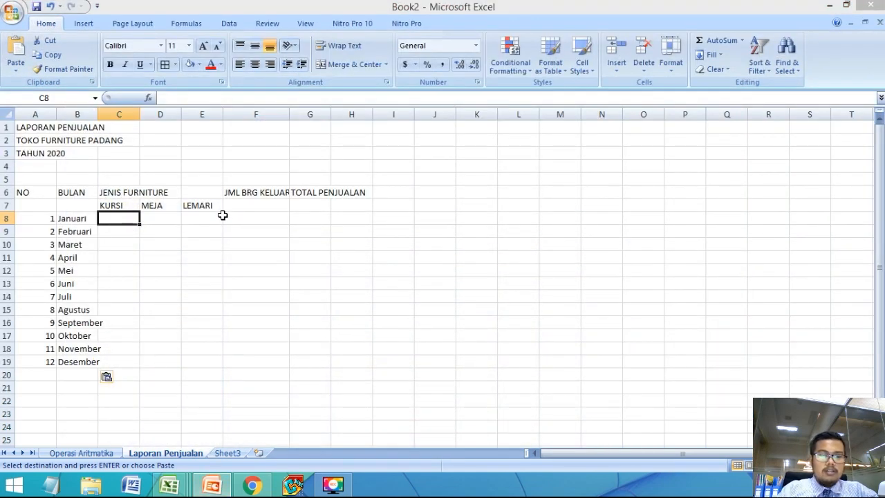
click(115, 219)
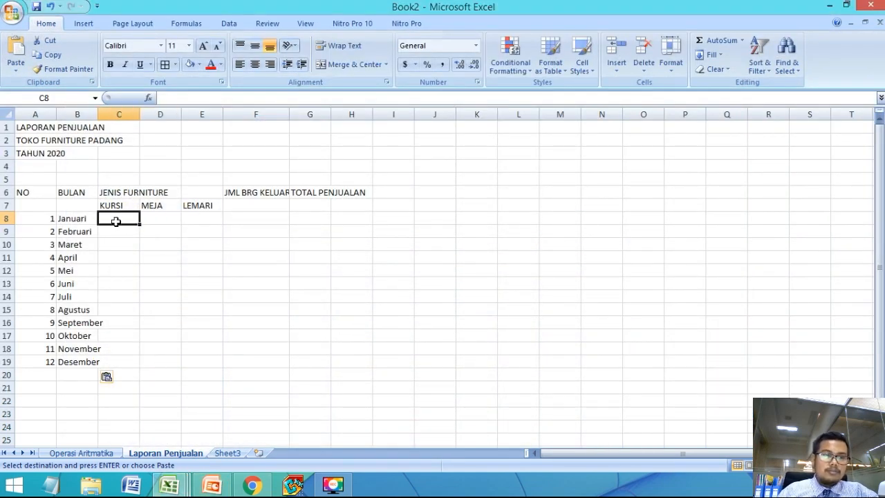
text(3000000)
key(Return)
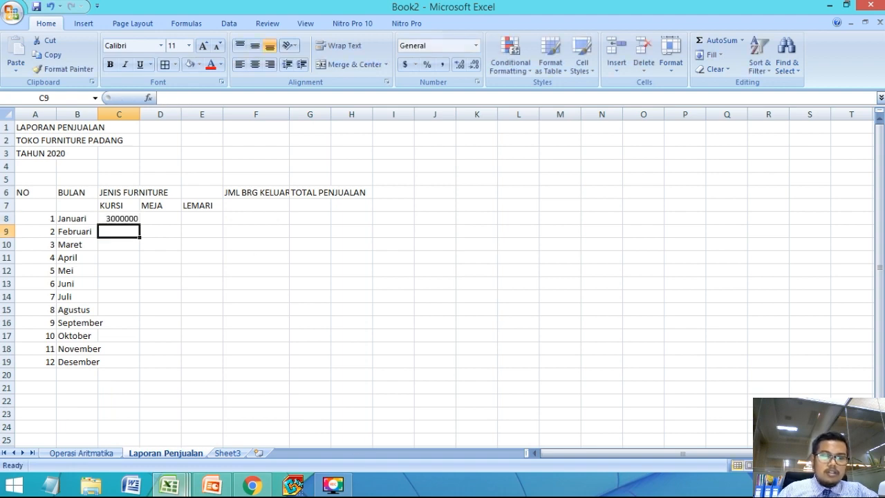
Step: Look up the Februari KURSI figure on the LATIHAN 2 slide in PowerPoint and enter 3450000 in C9 of the Excel sheet
click(202, 488)
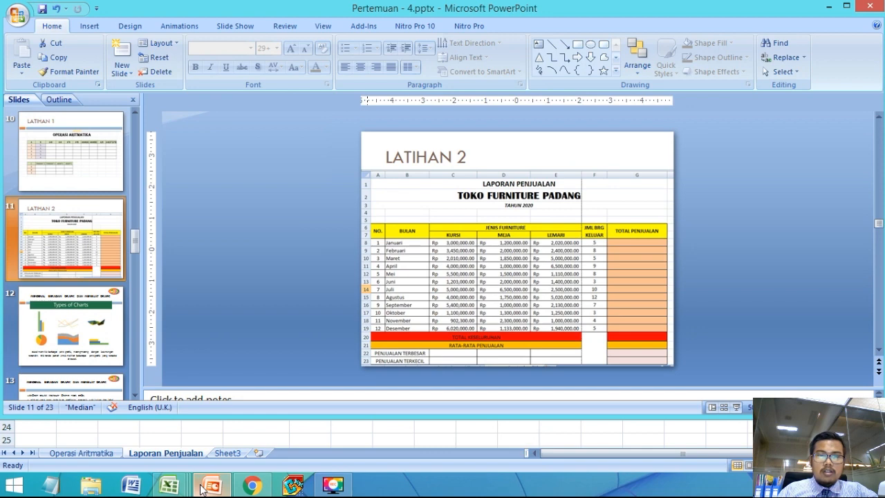
click(201, 489)
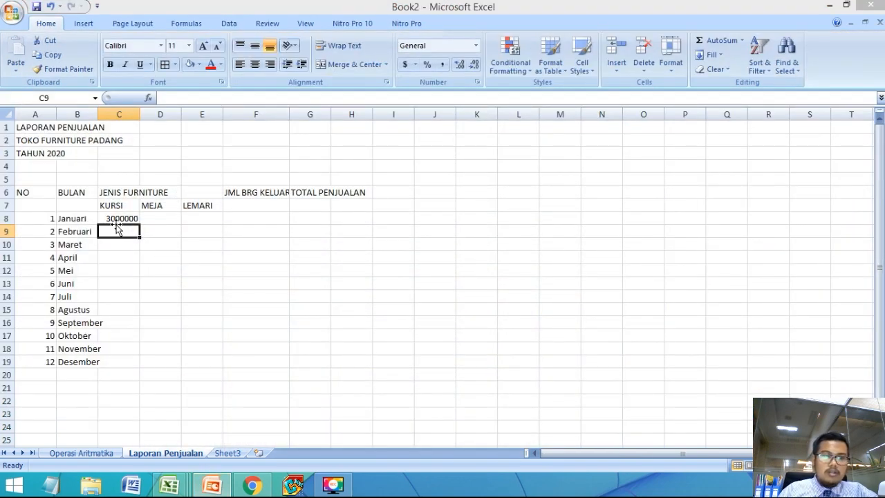
click(116, 218)
click(112, 233)
text(34)
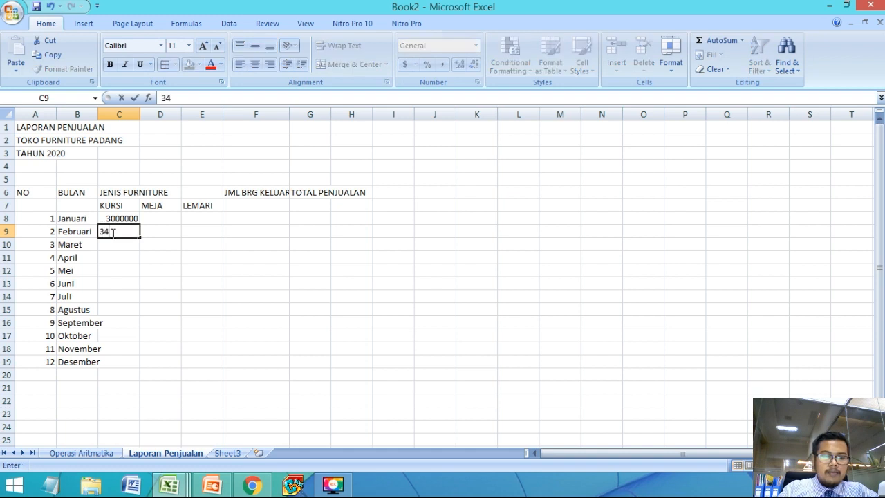
text(50000)
key(Return)
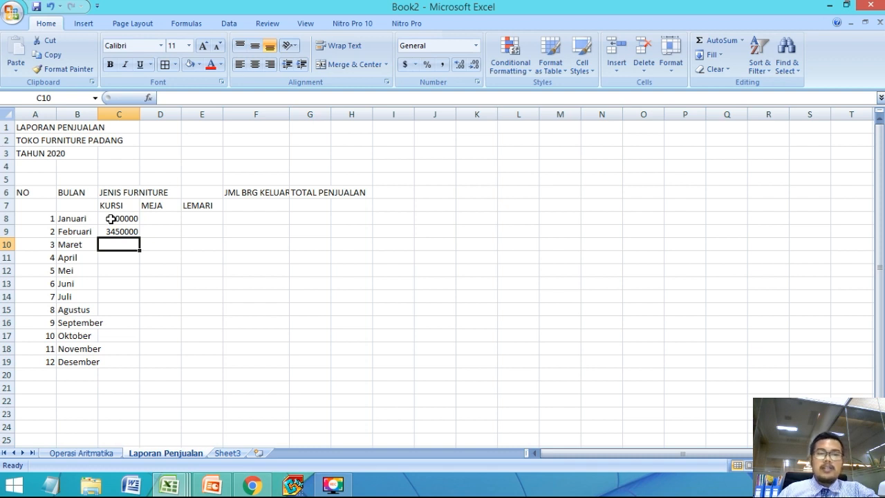
Step: Paste the copied monthly sales figures for KURSI, MEJA and LEMARI into C8:E19, starting at C8
click(110, 218)
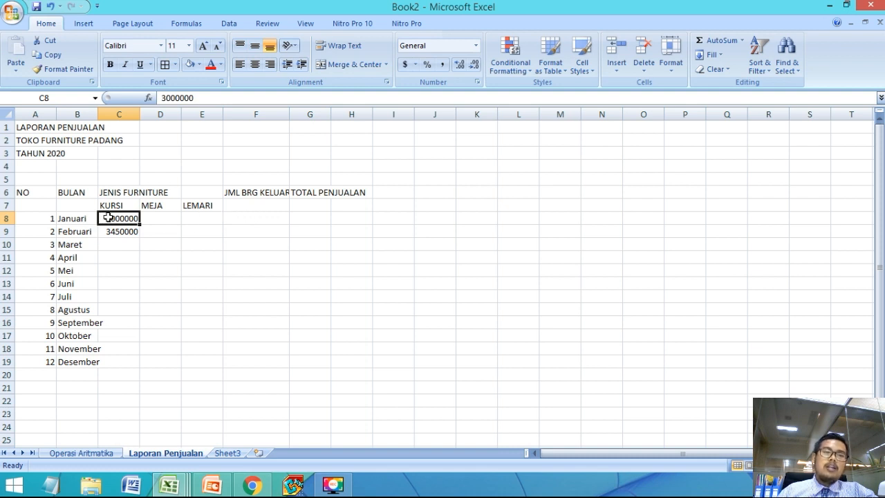
click(165, 246)
click(116, 219)
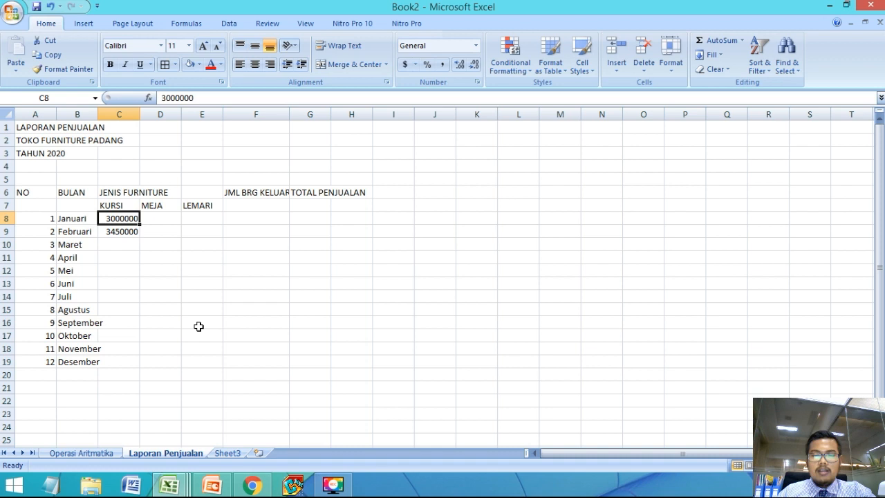
key(ctrl+v)
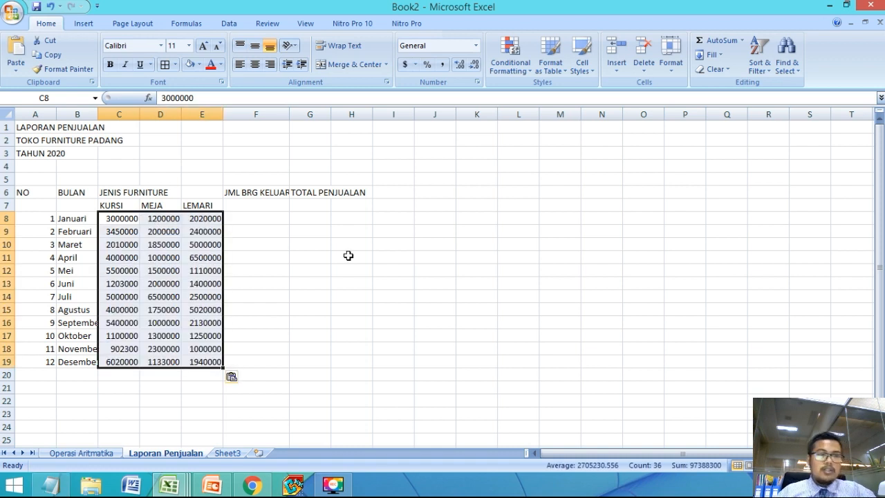
click(192, 322)
Step: Paste the monthly JML BRG KELUAR quantities into F8:F19 and switch to the LATIHAN 2 slide in PowerPoint
click(259, 219)
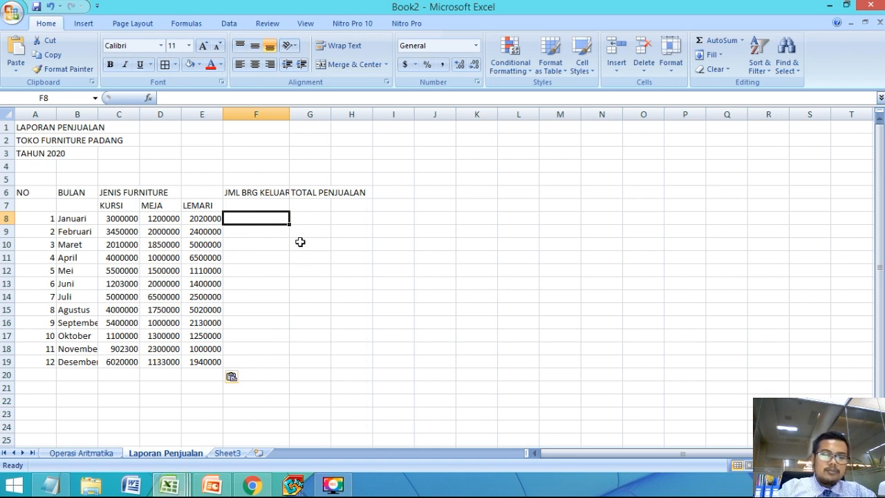
key(ctrl+v)
click(306, 218)
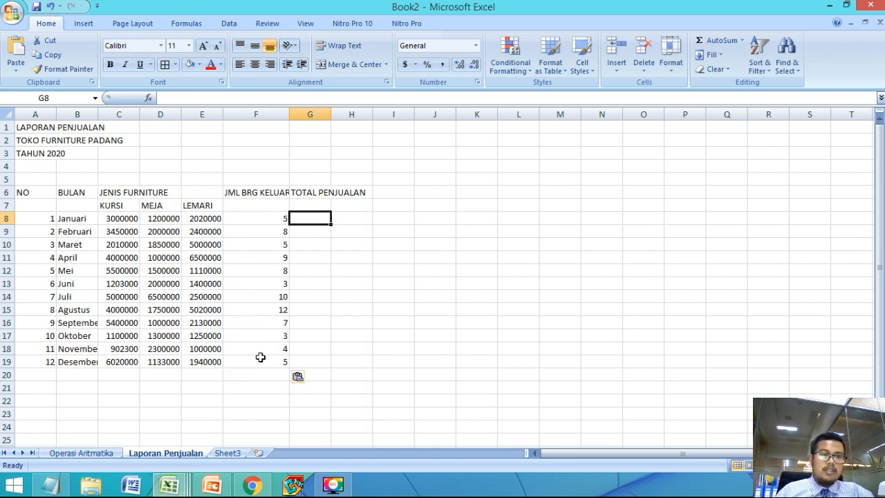
click(260, 357)
click(207, 489)
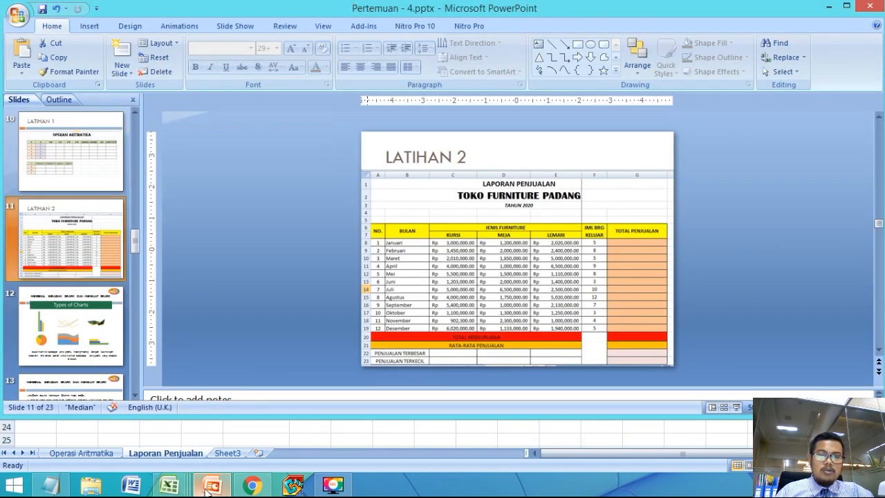
Step: Return to the Excel sheet and enter the label TOTAL KESELURUHAN in A20
click(207, 489)
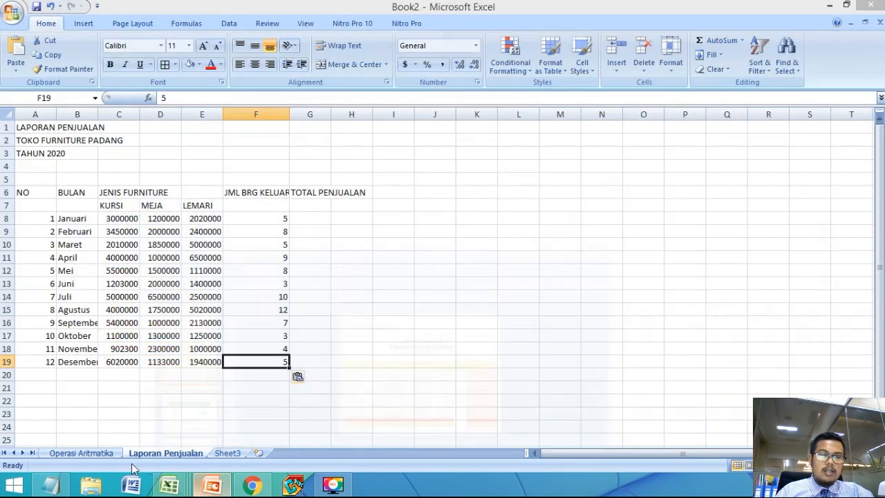
click(45, 374)
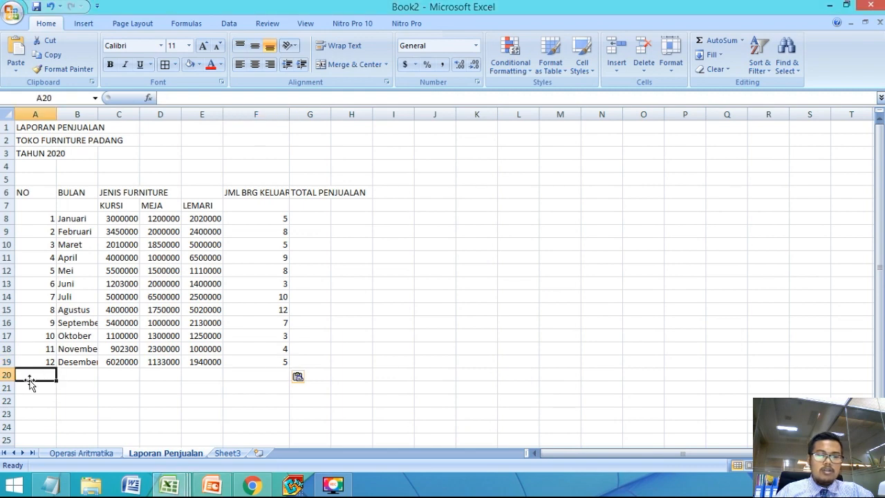
text(TOTAL)
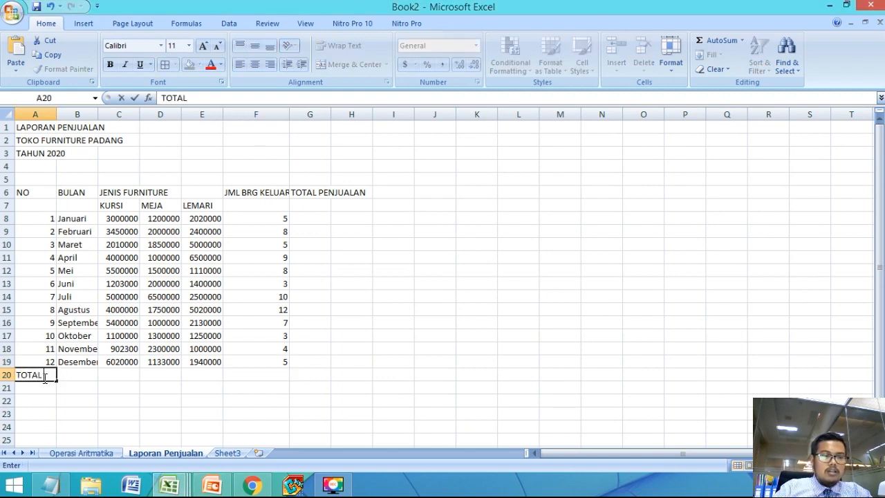
text( KESELURUHAN)
key(Return)
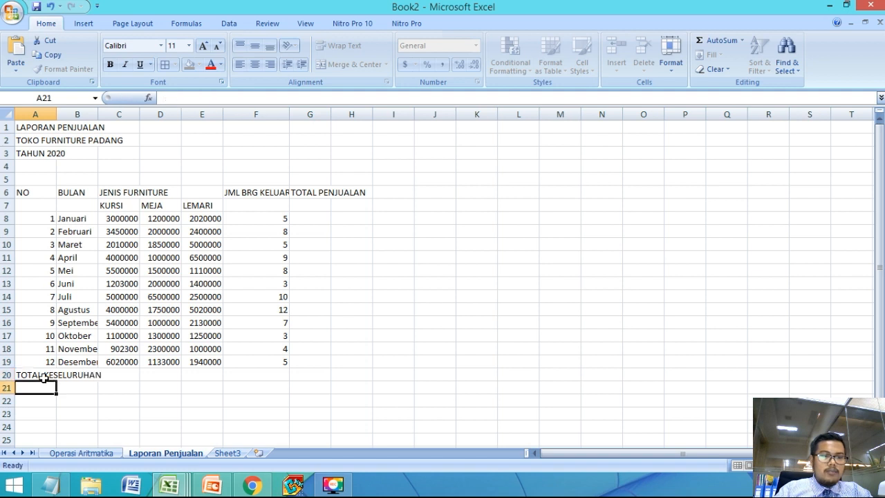
key(Up)
key(Right)
key(Right)
key(Right)
key(Right)
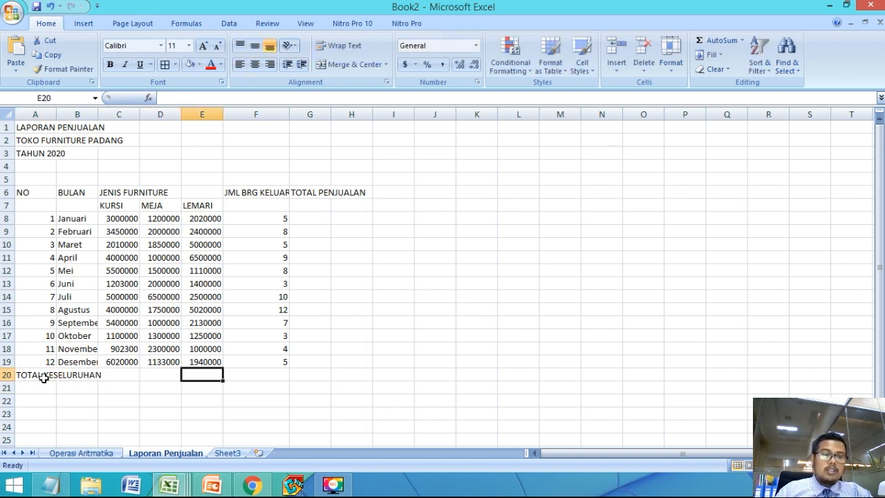
key(Left)
key(Left)
key(Left)
key(Left)
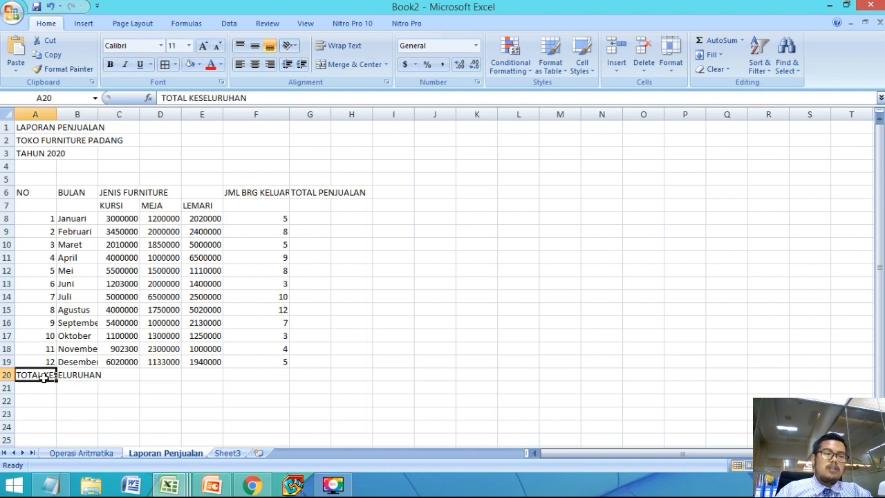
Step: Enter the label RATA-RATA PENJUALAN in A21, below the TOTAL KESELURUHAN row
key(Down)
text(RATA-RATA)
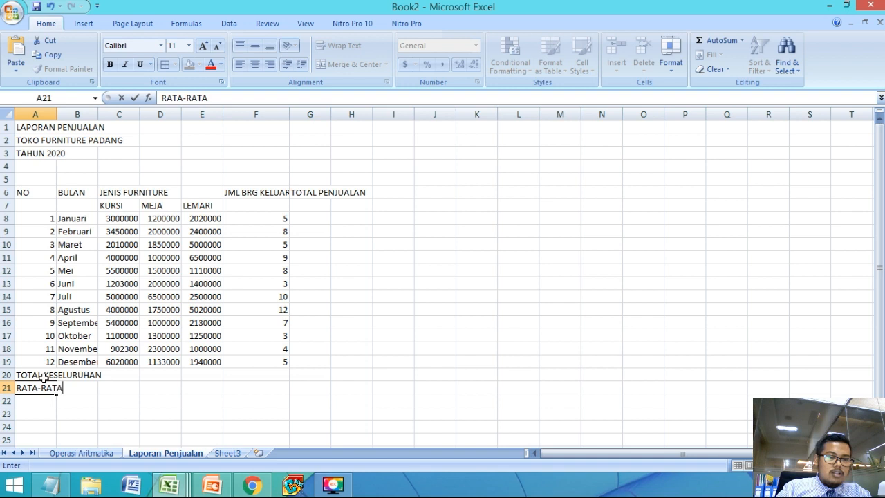
text( PENJUALAN)
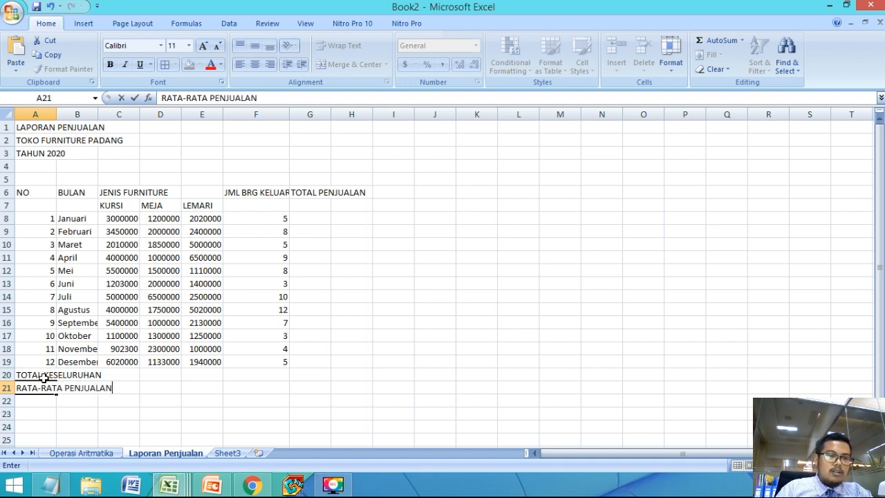
key(Return)
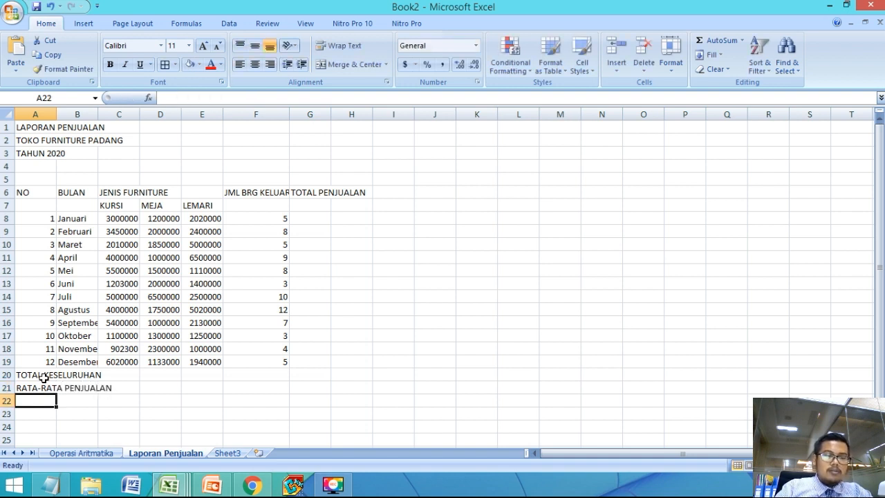
Step: Check the next row label on the PowerPoint slide and enter PENJUALAN TERBESAR in A22 of the Excel sheet
click(213, 486)
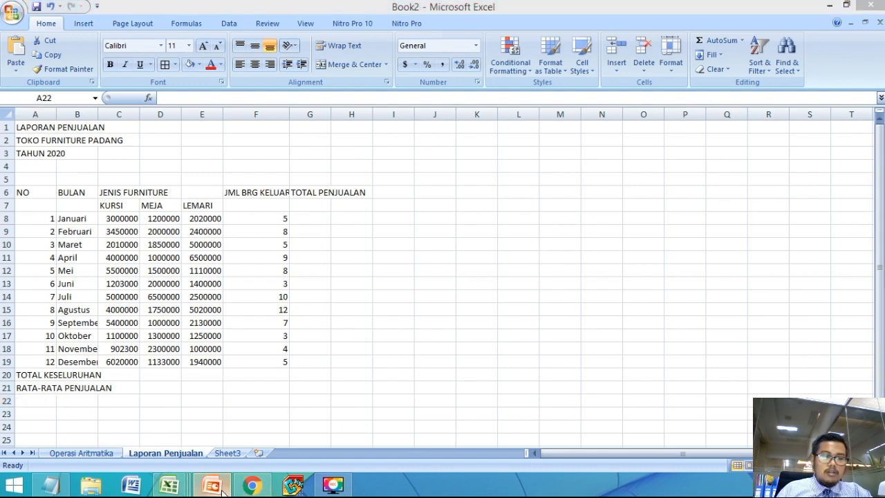
click(221, 490)
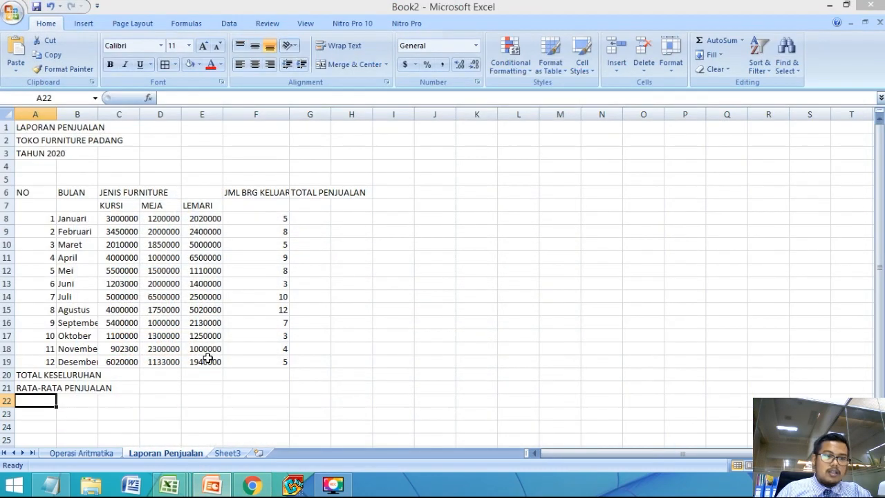
click(163, 425)
click(49, 401)
text(PENJUALAN TERBESAR)
key(Return)
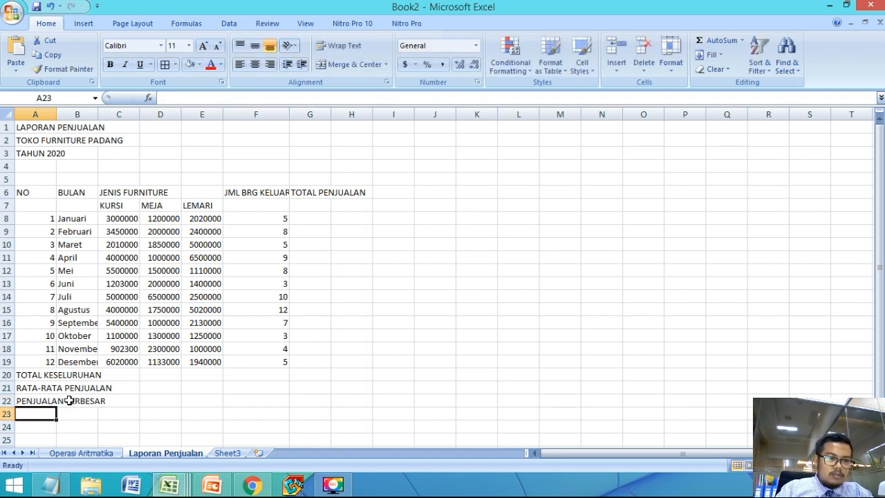
Step: Enter the label PENJULAN TERKECIL in A23
text(PENJULAN TERKECIL)
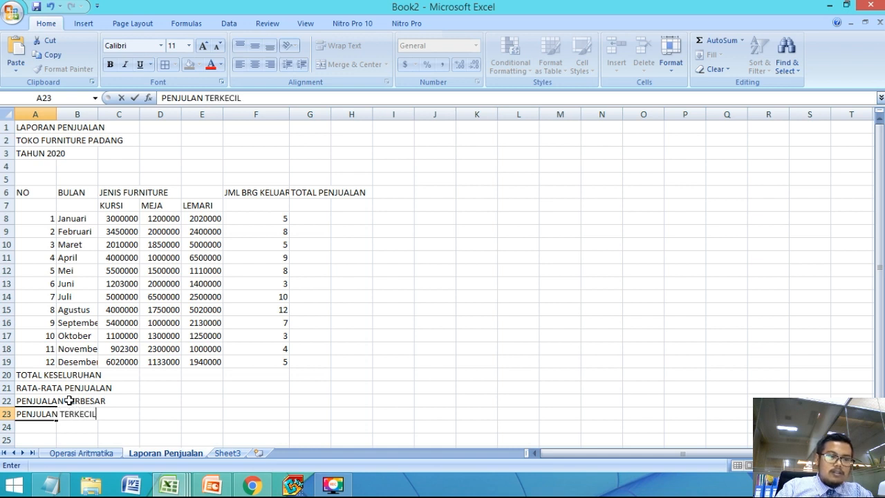
key(Return)
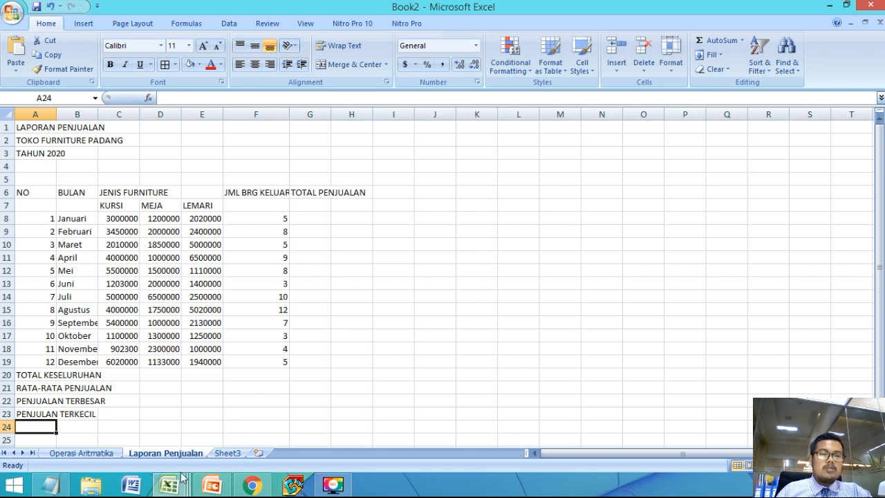
Step: Compare the sheet with the LATIHAN 2 slide in PowerPoint and return to the Book2 workbook in Excel
click(212, 485)
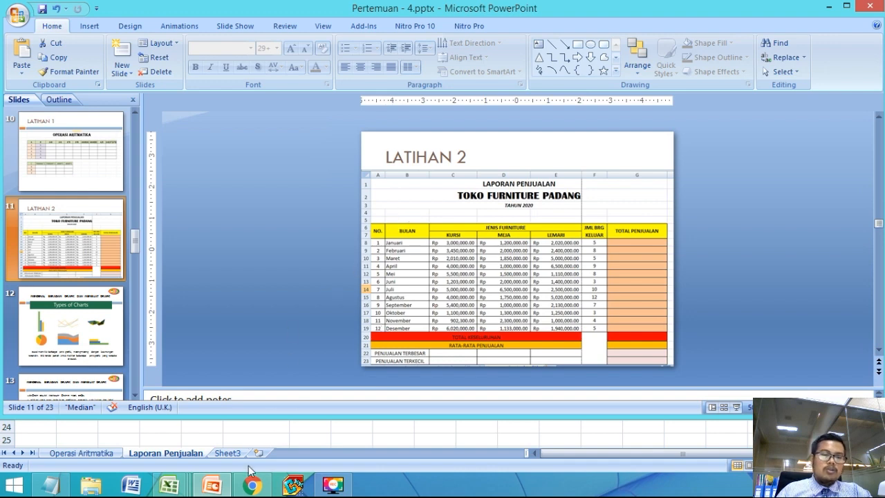
mouse_move(169, 486)
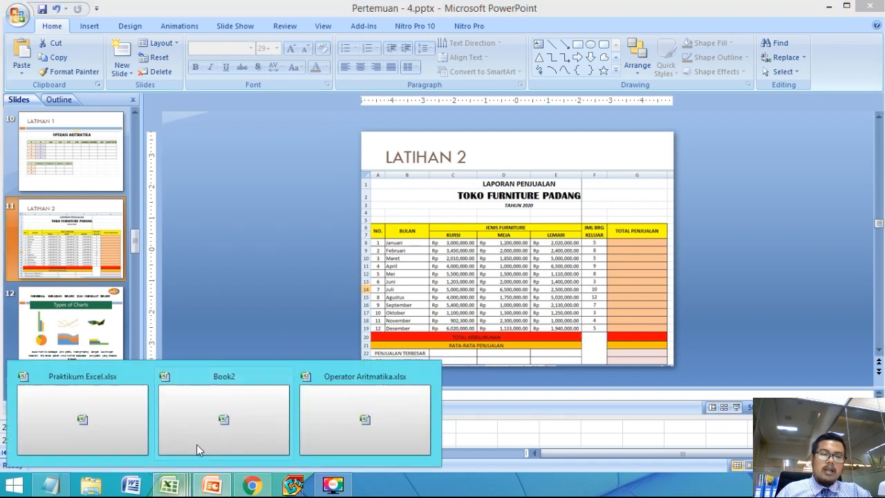
click(202, 433)
click(77, 205)
Step: Try to merge and center the three title rows A1:G3 as one block
drag(22, 127, 310, 130)
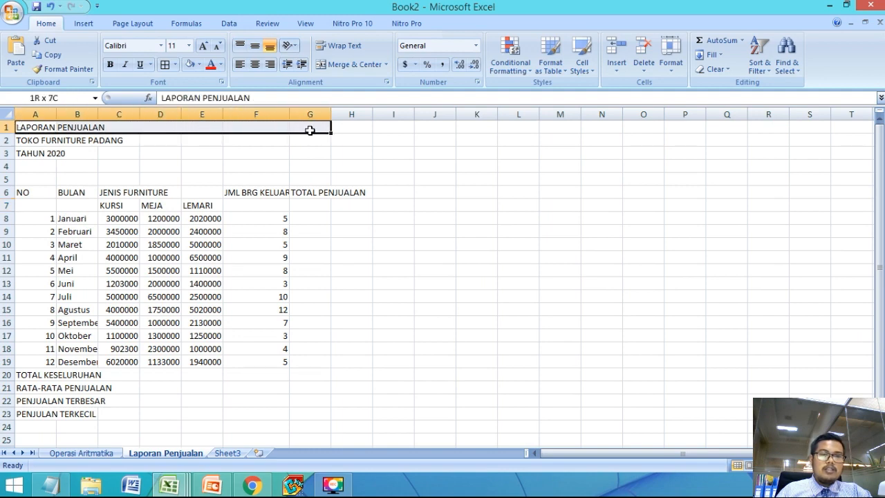
drag(310, 130, 312, 157)
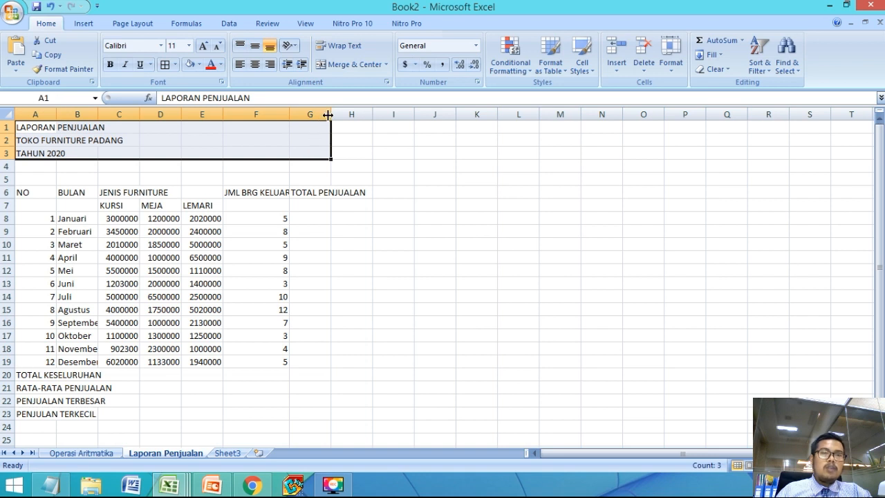
click(347, 68)
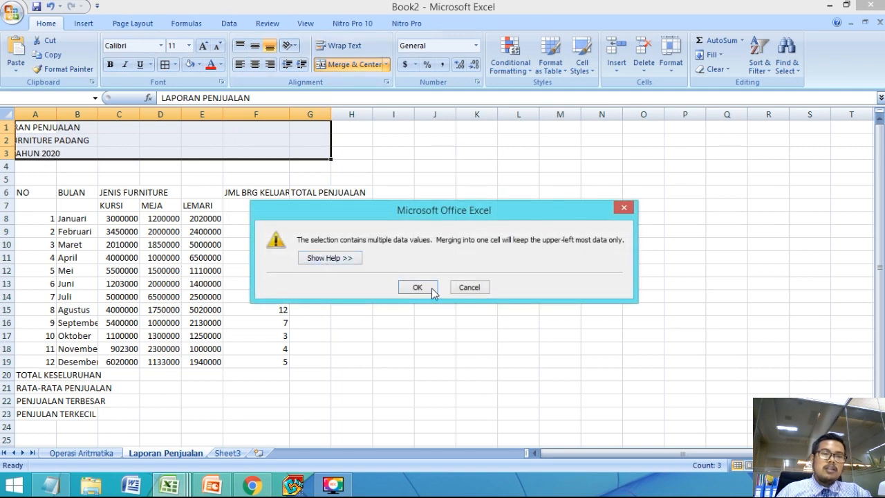
click(468, 287)
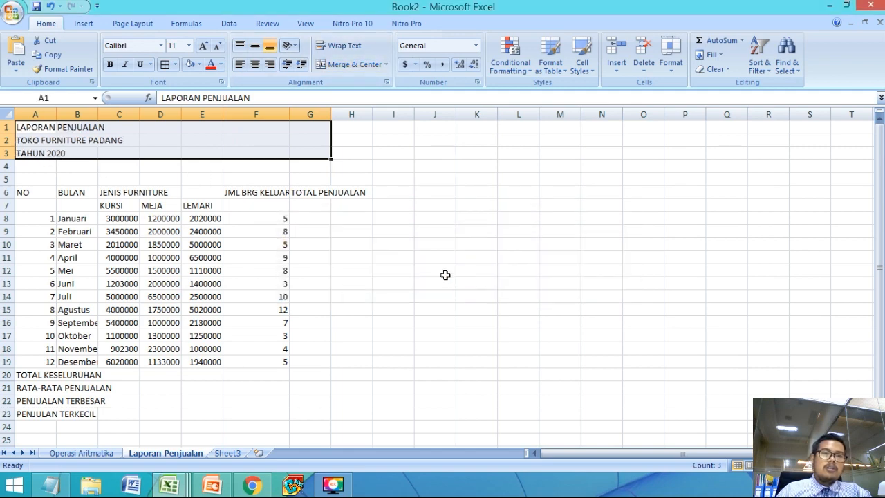
click(296, 247)
drag(25, 127, 130, 138)
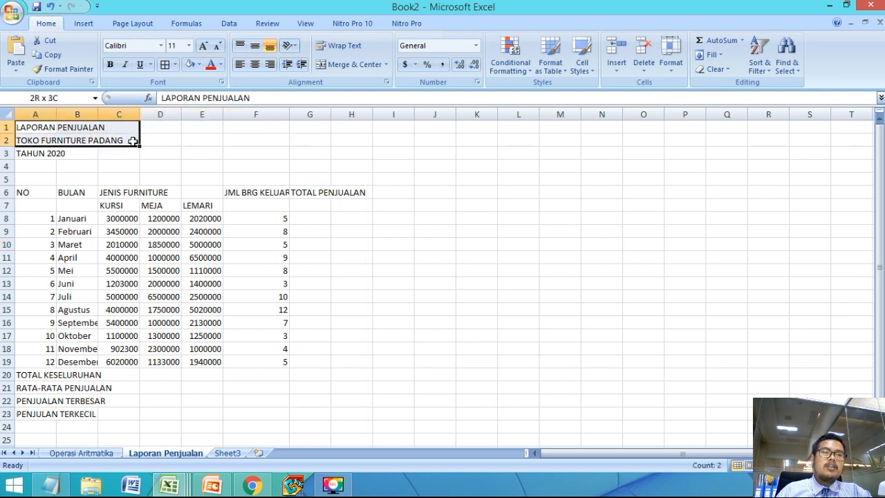
click(74, 140)
drag(55, 127, 317, 126)
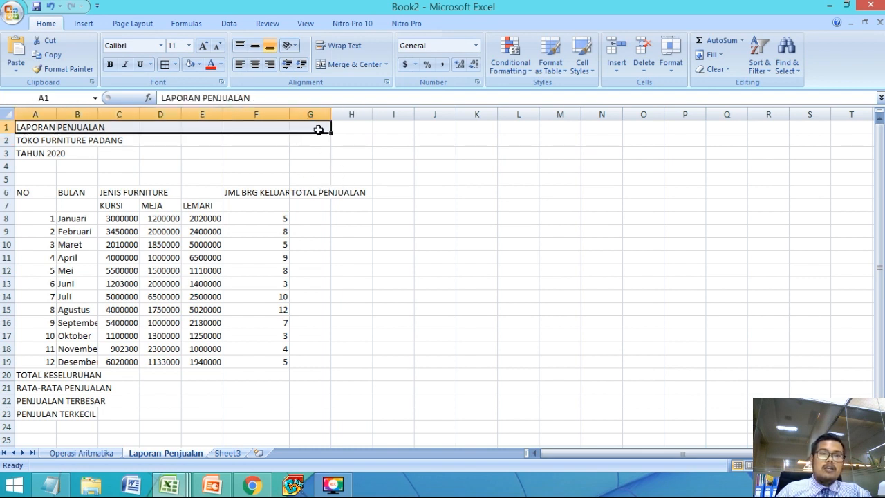
click(353, 194)
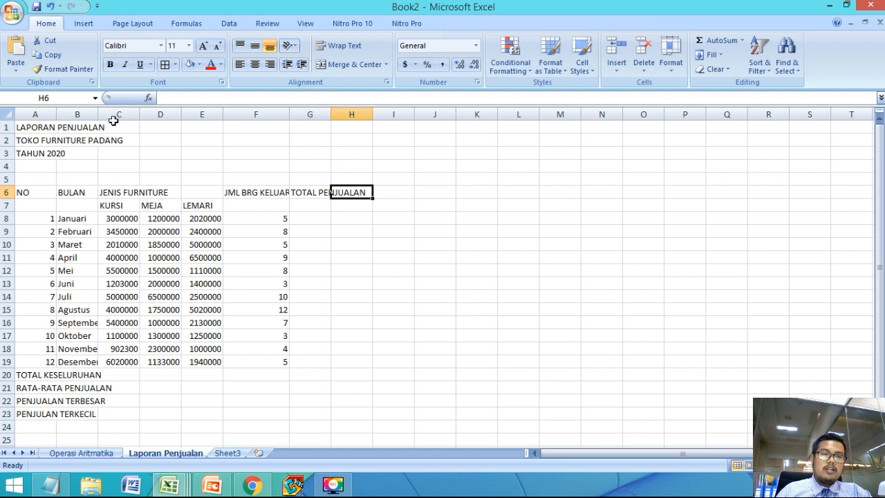
Step: Merge and center each title row separately across columns A to G, for A1:G1, A2:G2 and A3:G3
drag(25, 129, 315, 130)
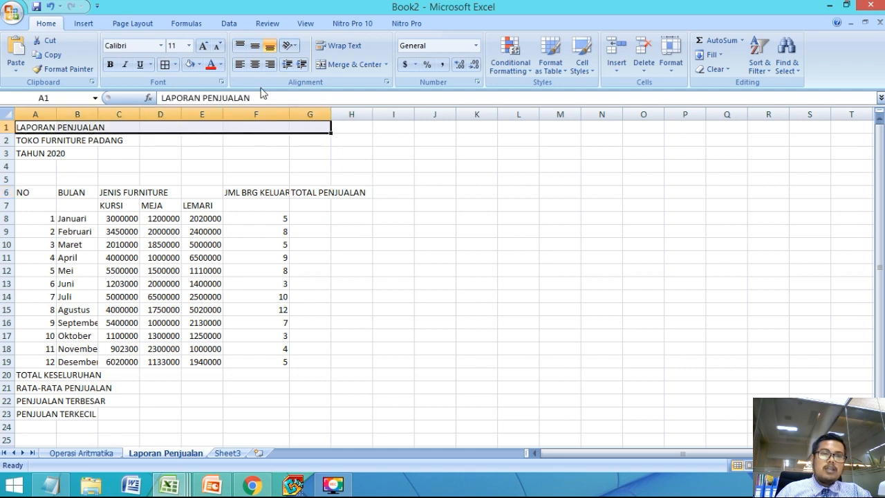
click(347, 66)
click(119, 177)
click(23, 141)
drag(23, 141, 310, 140)
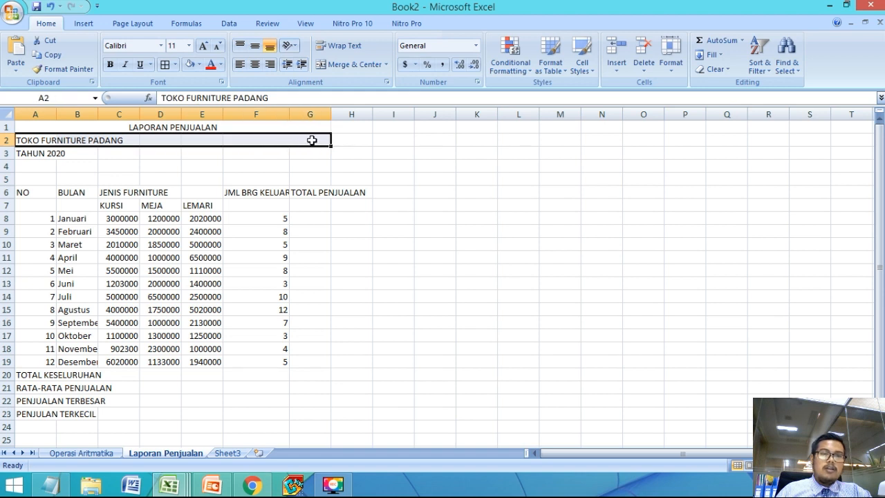
click(349, 64)
click(118, 179)
drag(31, 152, 294, 152)
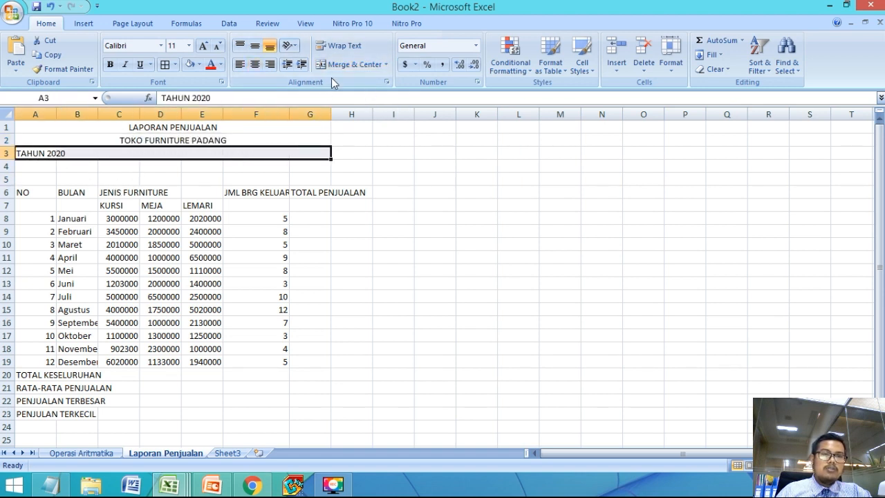
click(349, 65)
click(202, 257)
Step: Make the three title lines LAPORAN PENJUALAN, TOKO FURNITURE PADANG and TAHUN 2020 bold
click(187, 128)
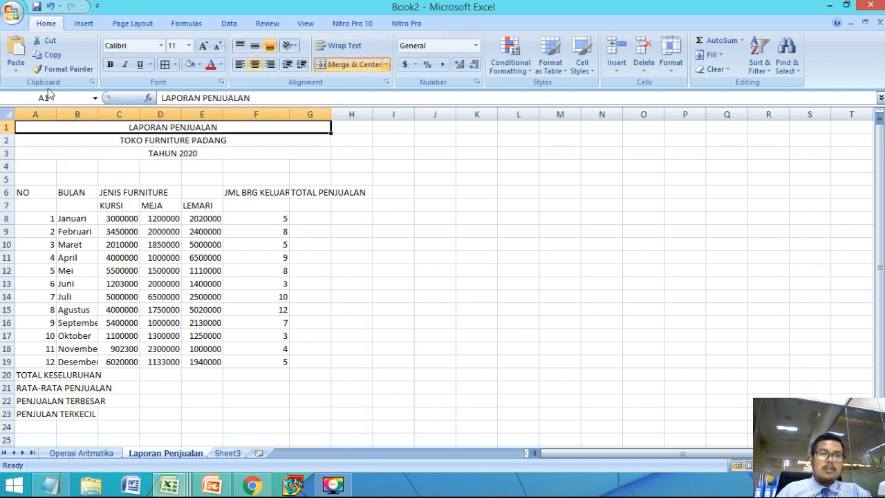
click(111, 65)
drag(141, 134, 146, 151)
click(144, 152)
click(110, 67)
click(147, 140)
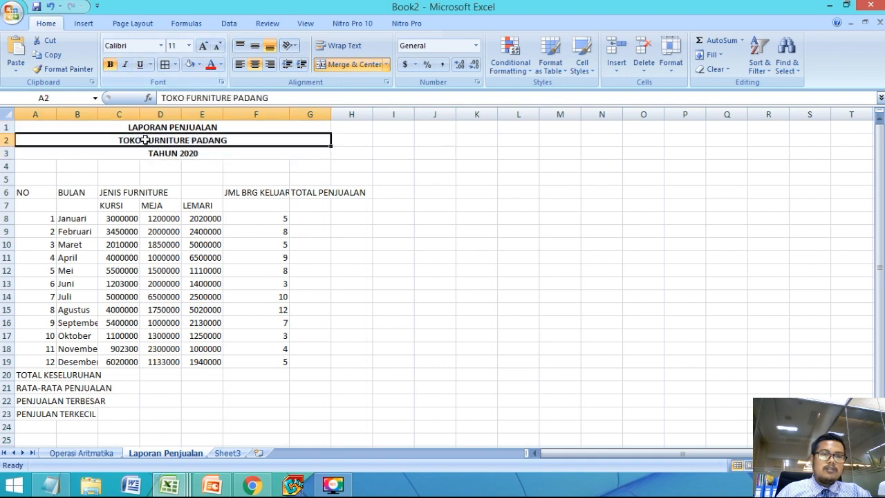
Step: Enlarge the font of the LAPORAN PENJUALAN title and increase the TOKO FURNITURE PADANG title to size 16
click(147, 128)
click(203, 46)
click(203, 45)
click(203, 46)
click(177, 143)
click(203, 45)
click(202, 46)
click(202, 46)
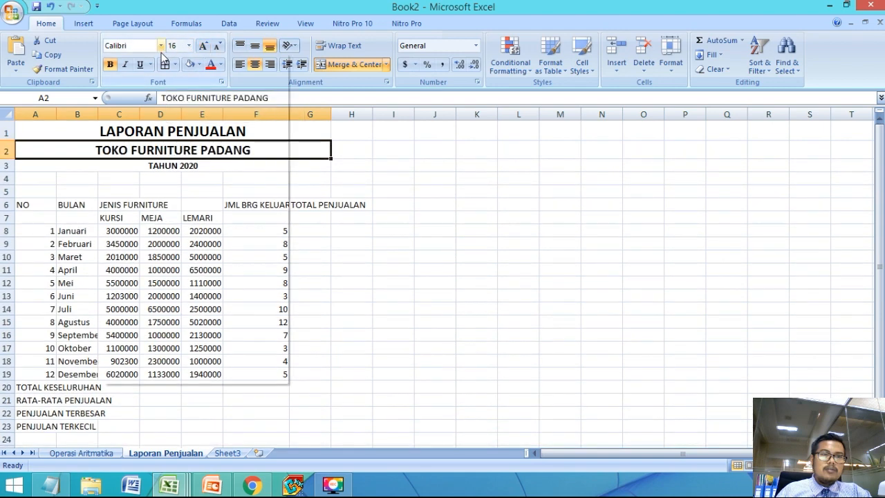
Step: Set the font of the TOKO FURNITURE PADANG title to Berlin Sans FB Demi
click(160, 46)
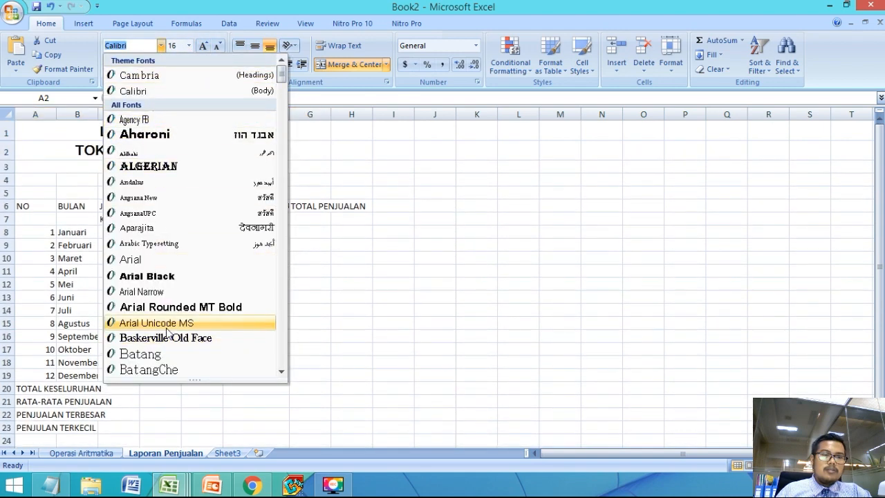
scroll(160, 315, down, 2)
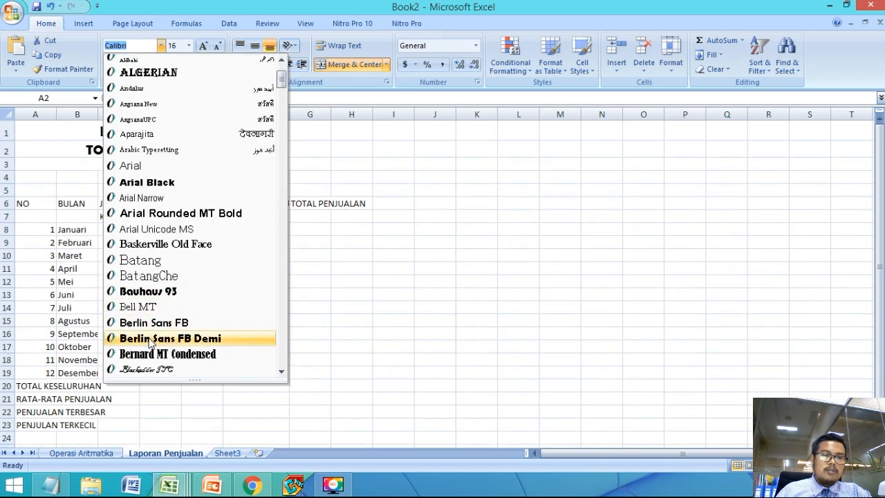
click(142, 338)
click(119, 255)
Step: Make the TAHUN 2020 title line italic
click(149, 168)
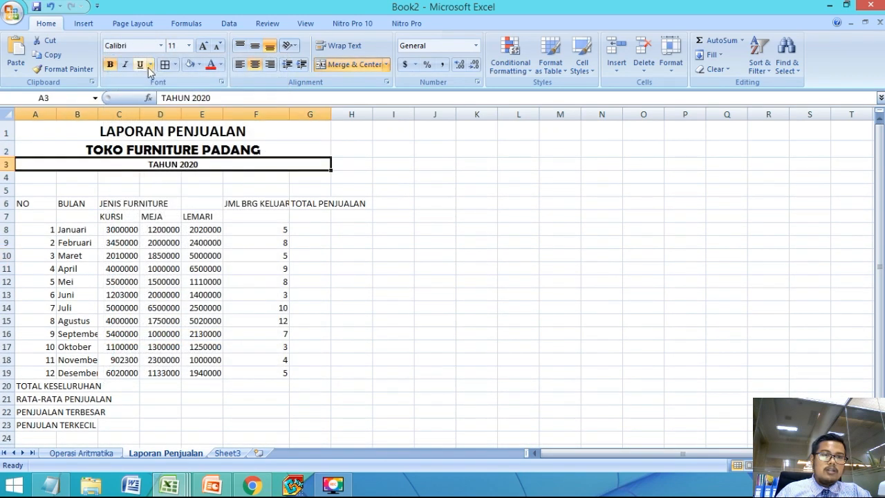
click(125, 65)
click(185, 217)
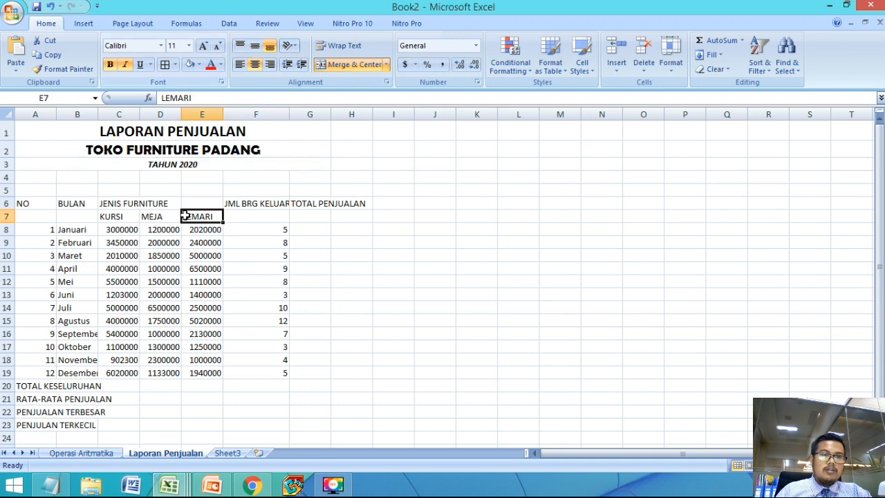
Step: Apply All Borders to the whole table range A6:G23, from the NO heading down to the PENJULAN TERKECIL row
click(123, 241)
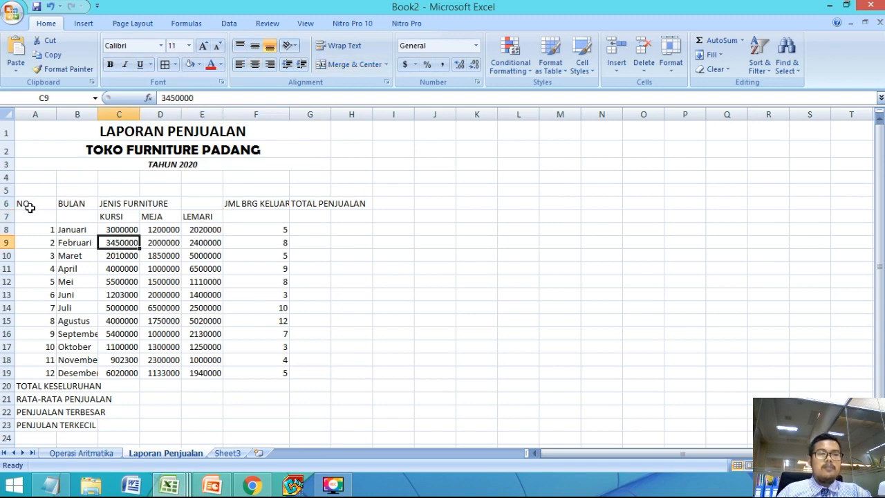
drag(31, 204, 306, 421)
click(73, 247)
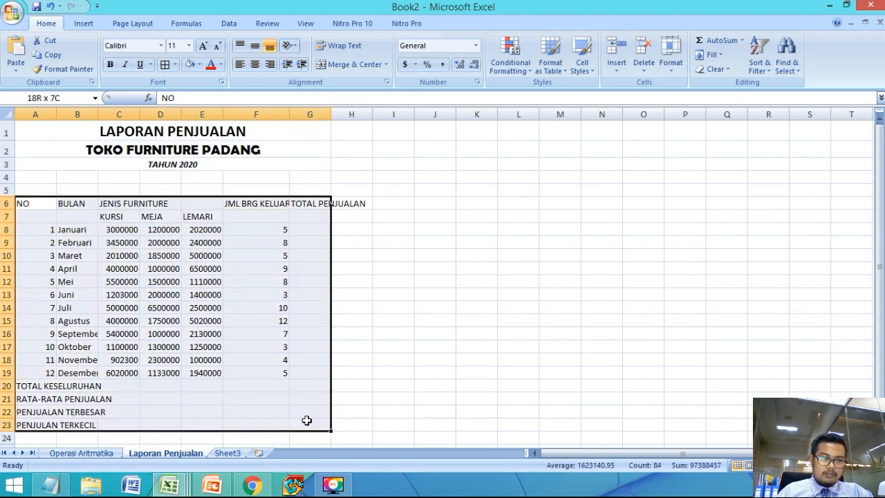
drag(309, 420, 309, 421)
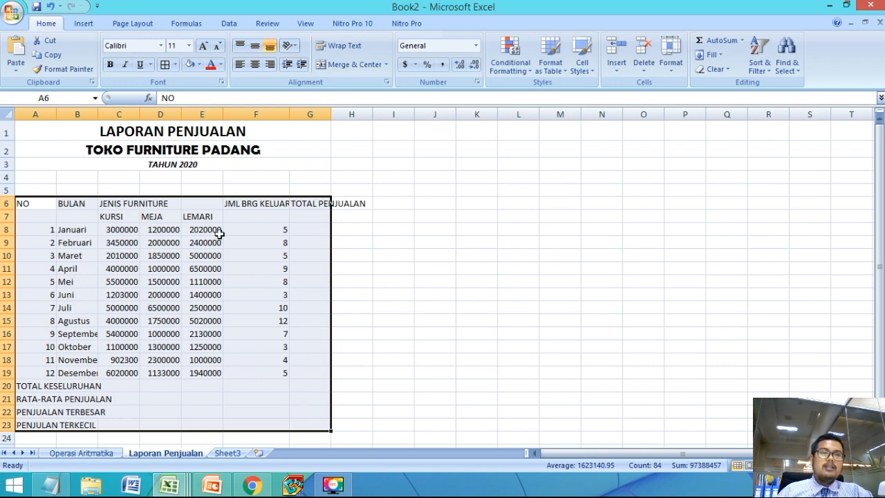
click(175, 64)
click(196, 168)
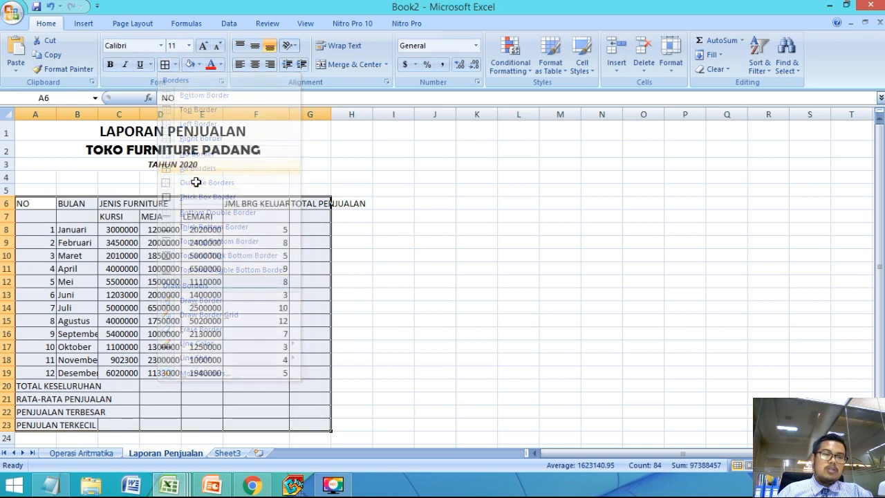
click(124, 372)
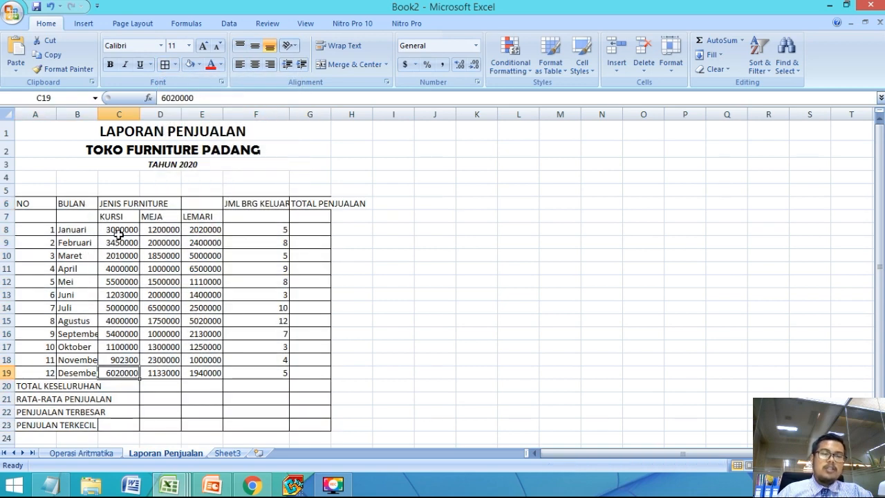
click(146, 263)
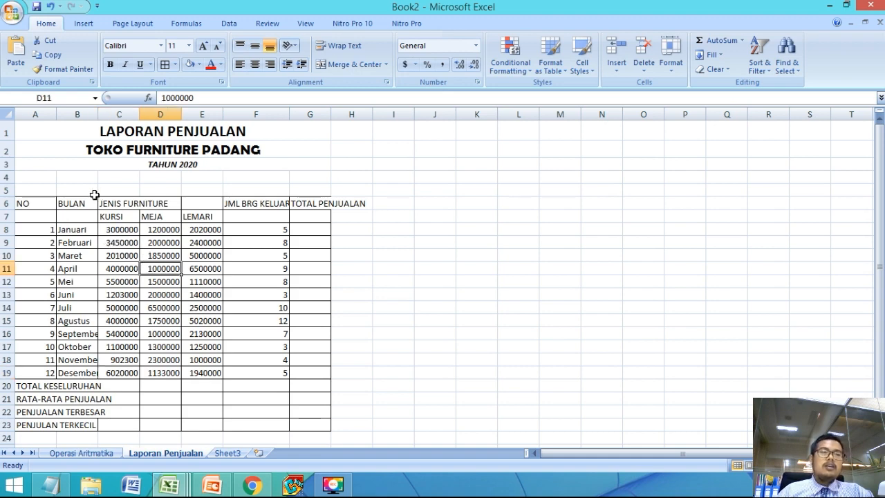
Step: Merge and center the NO heading across A6:A7 and middle-align it vertically
click(27, 240)
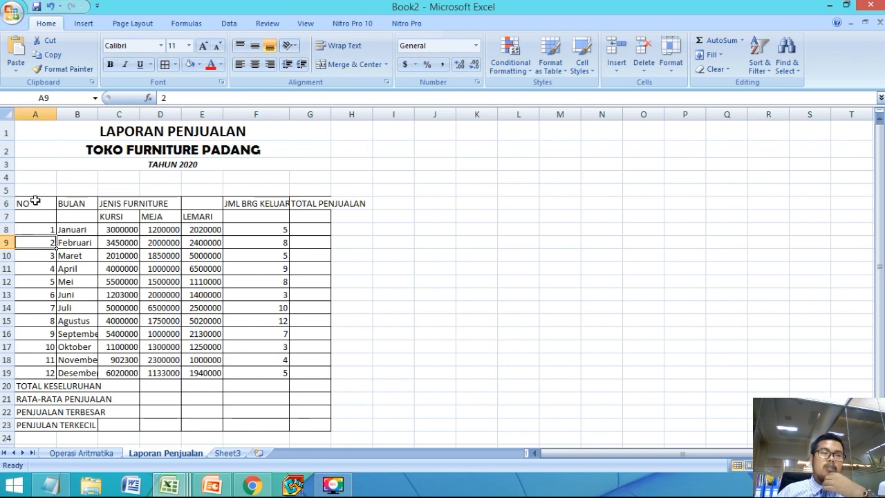
click(35, 202)
click(35, 228)
drag(35, 206, 36, 218)
click(34, 232)
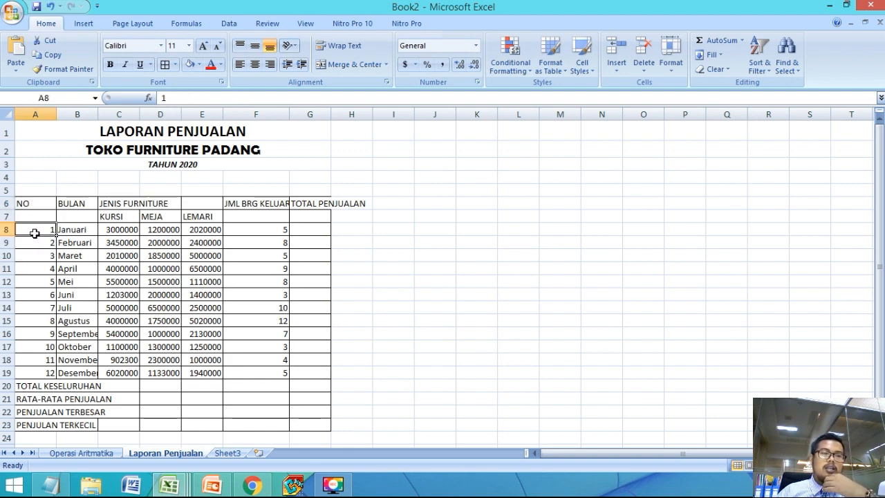
click(35, 203)
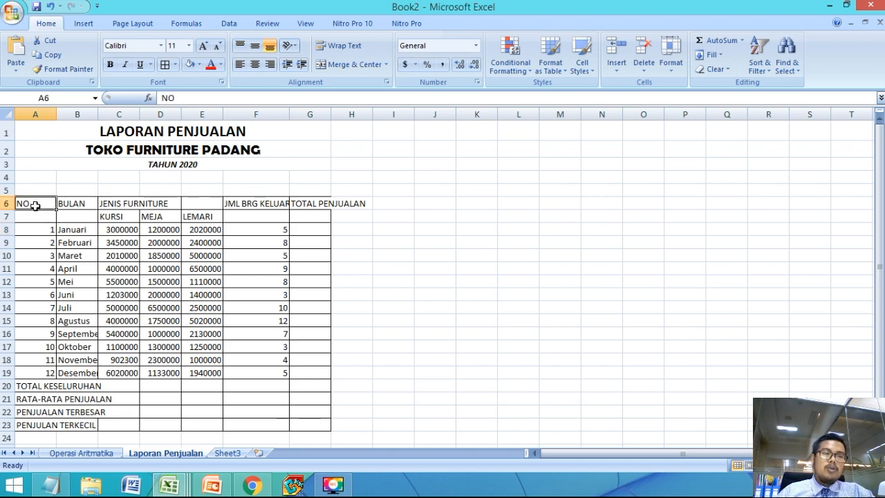
drag(34, 205, 36, 216)
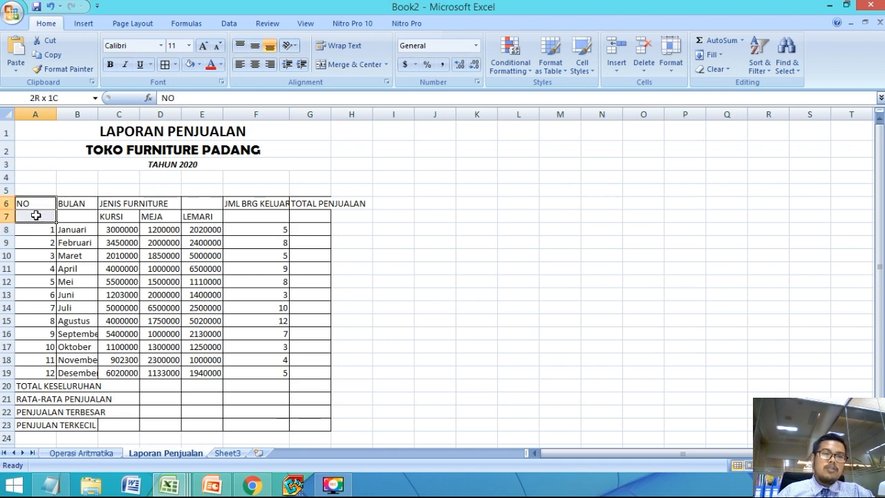
click(351, 65)
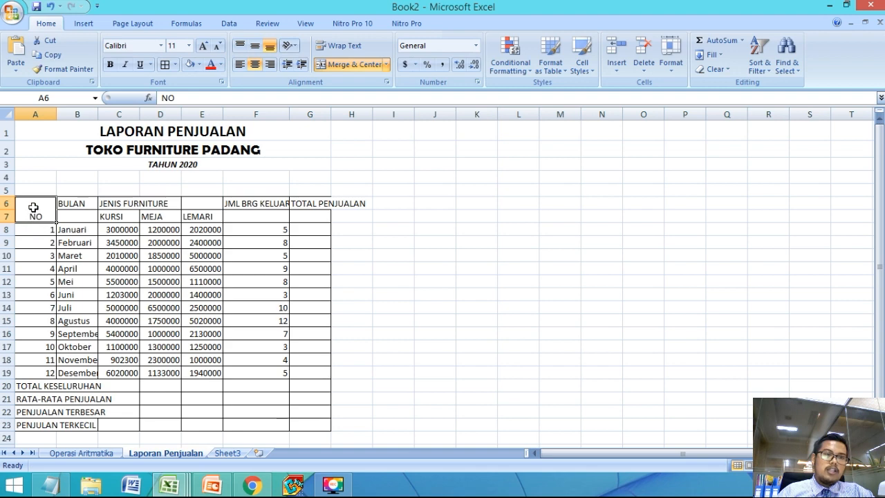
click(254, 47)
key(Down)
key(Down)
Step: Merge and center the BULAN heading across B6:B7 and middle-align it vertically
drag(87, 204, 85, 217)
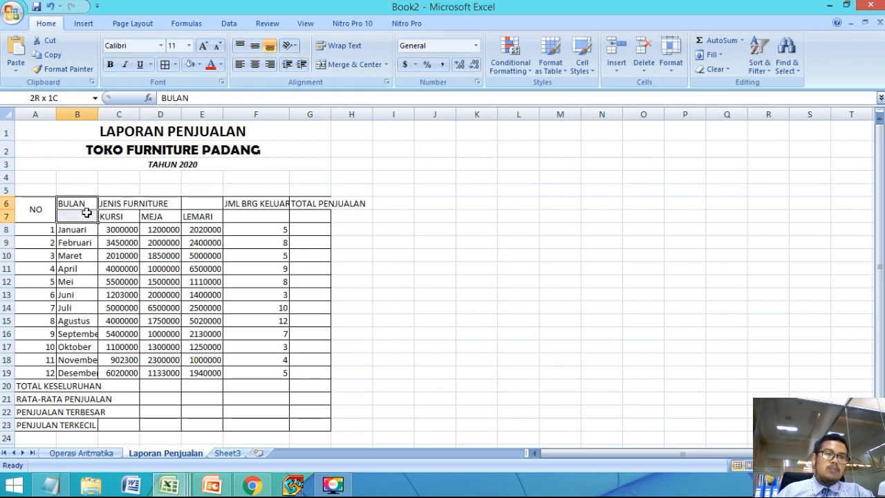
click(334, 65)
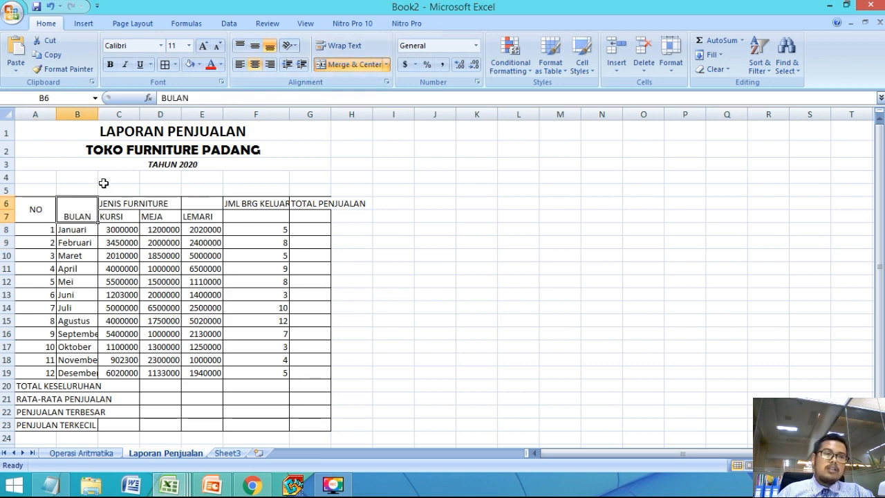
click(254, 45)
click(168, 264)
Step: Merge and center the JENIS FURNITURE heading across C6:E6, above KURSI, MEJA and LEMARI
click(110, 204)
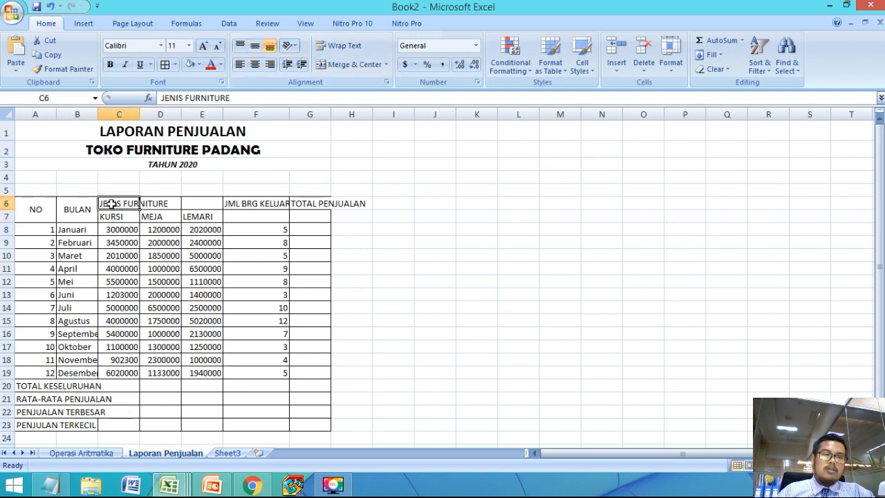
drag(123, 202, 195, 206)
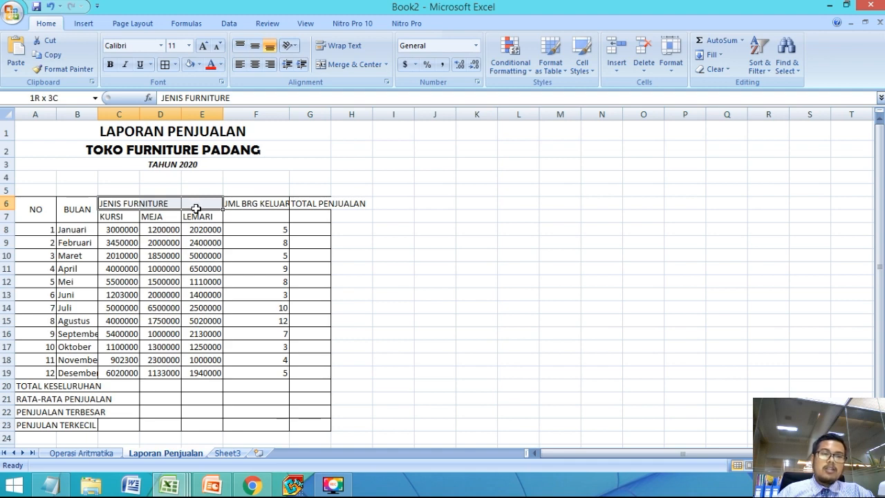
drag(196, 209, 196, 209)
click(112, 213)
drag(111, 204, 186, 203)
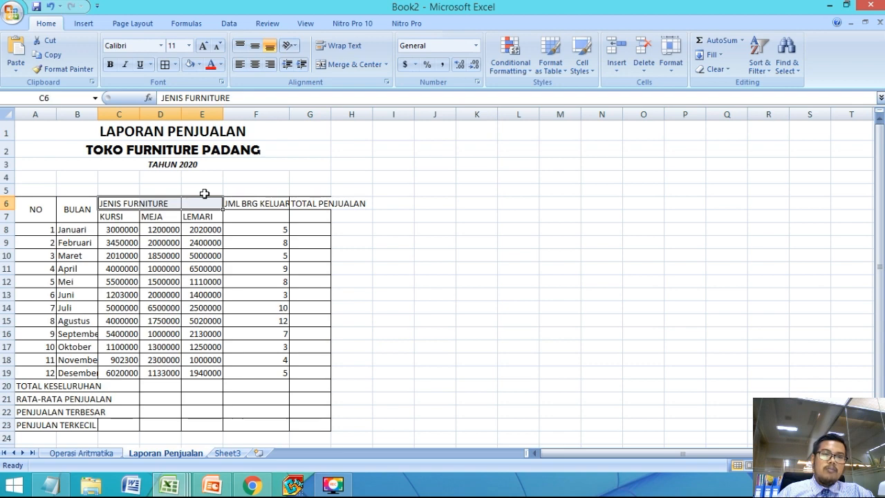
click(334, 67)
click(256, 252)
Step: Widen the KURSI, MEJA and LEMARI columns (C, D and E) to give the sales figures more room
click(114, 218)
click(144, 217)
click(205, 215)
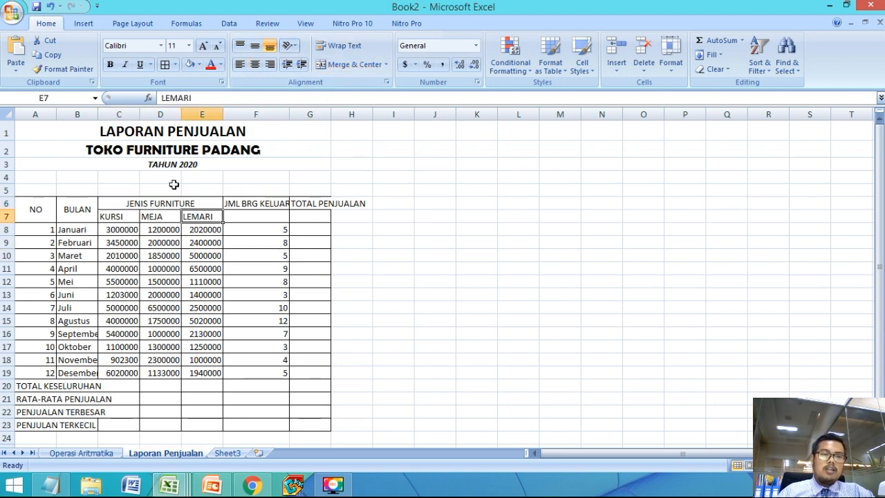
drag(139, 113, 293, 116)
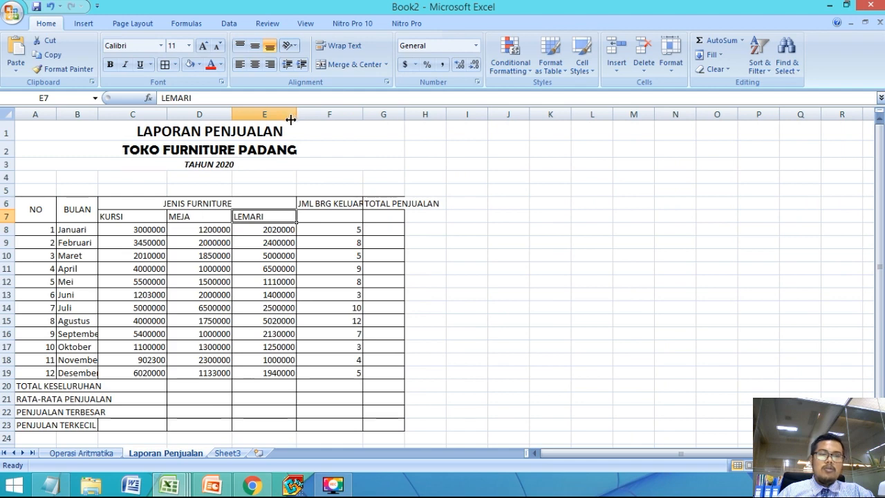
click(345, 245)
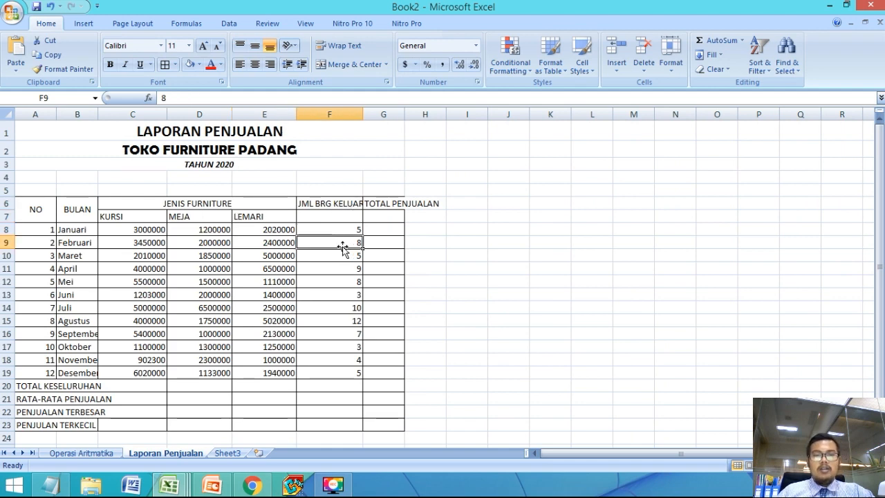
Step: Merge and center the JML BRG KELUAR heading across F6:F7 and middle-align it vertically
click(321, 205)
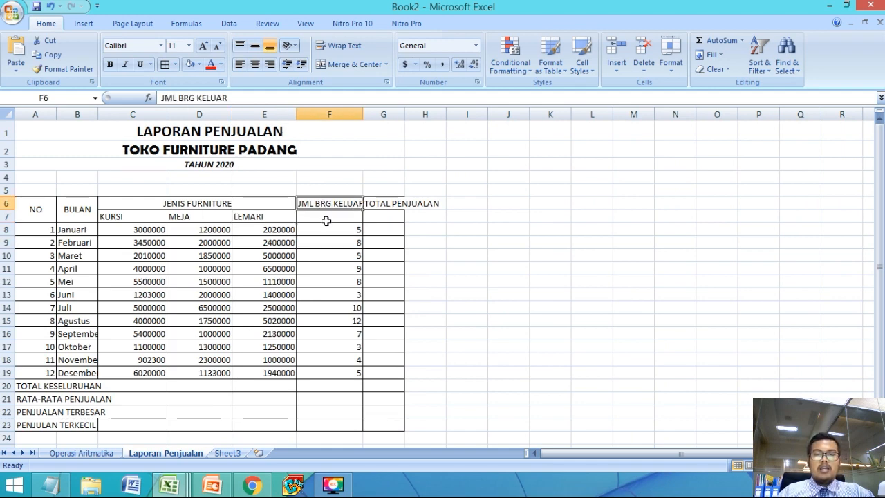
drag(320, 204, 321, 216)
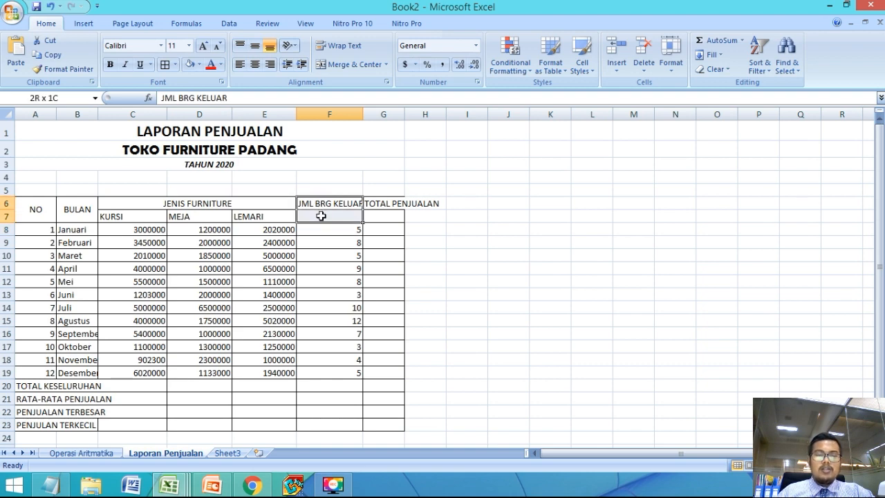
click(354, 62)
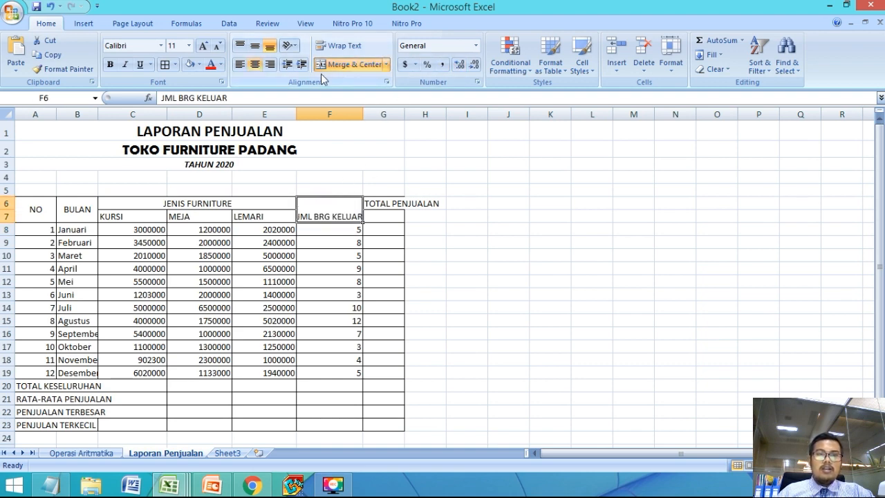
click(255, 47)
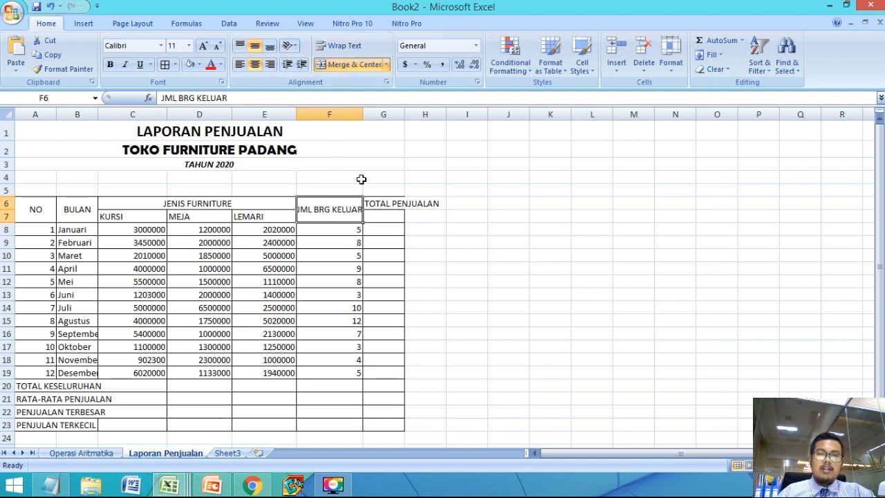
Step: Narrow column F and wrap the JML BRG KELUAR heading onto two lines
drag(363, 114, 388, 115)
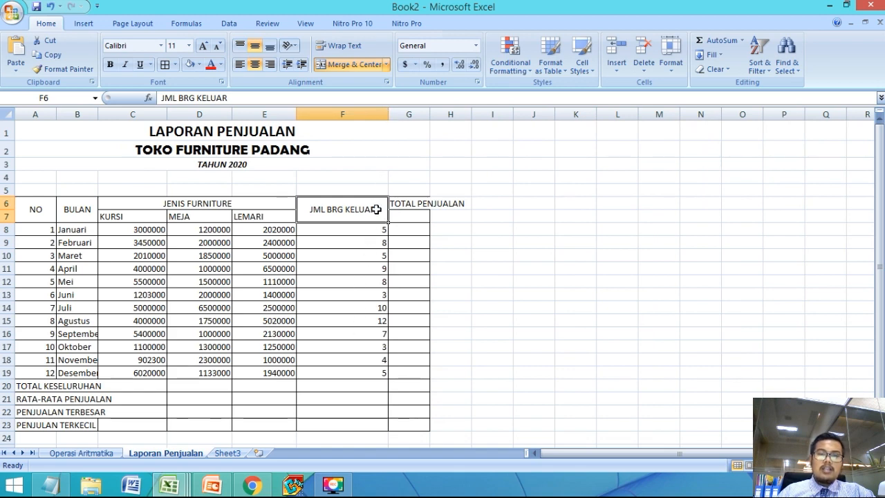
drag(388, 114, 349, 115)
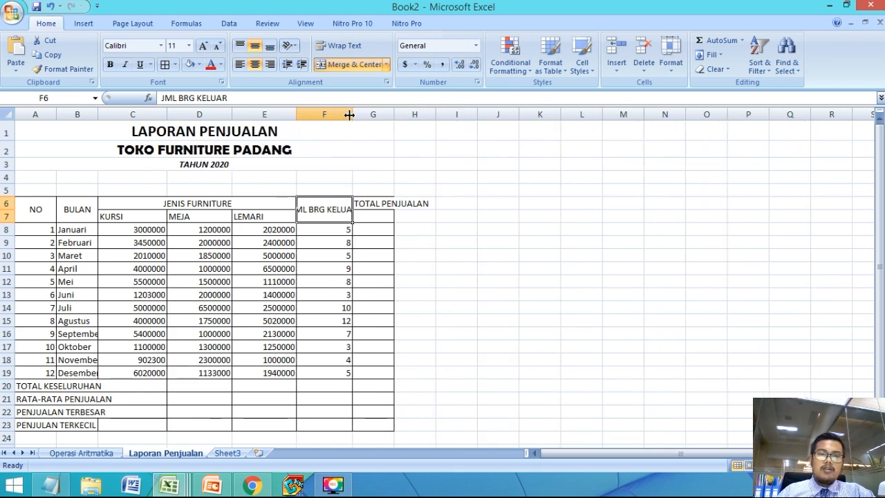
click(338, 48)
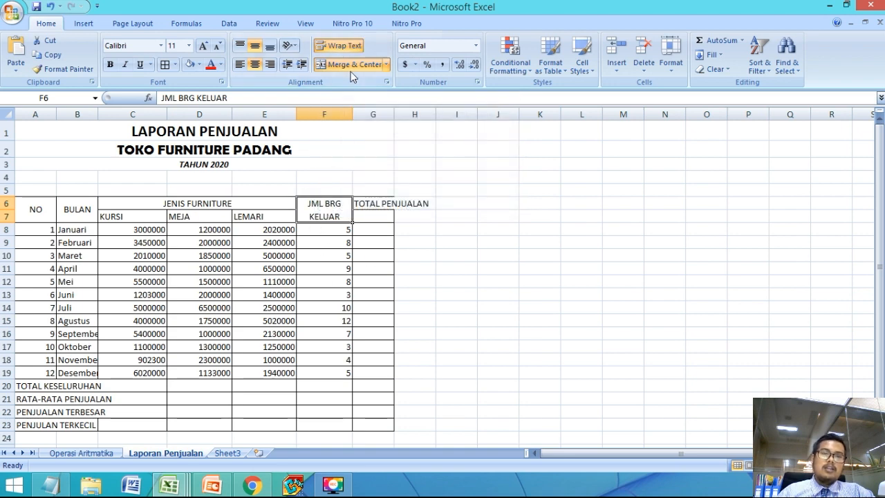
drag(352, 115, 341, 117)
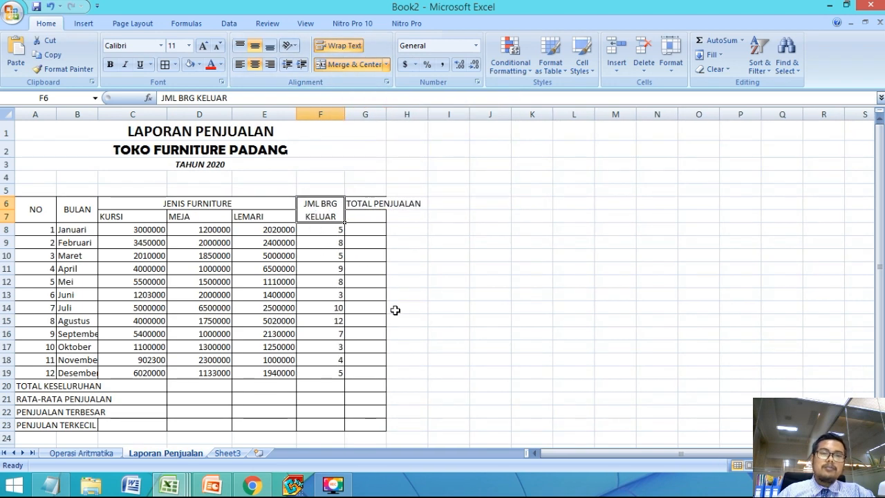
Step: Merge and center the TOTAL PENJUALAN heading across G6:G7 with wrapped, middle-aligned text, and widen column G to fit it on one line
drag(366, 203, 365, 214)
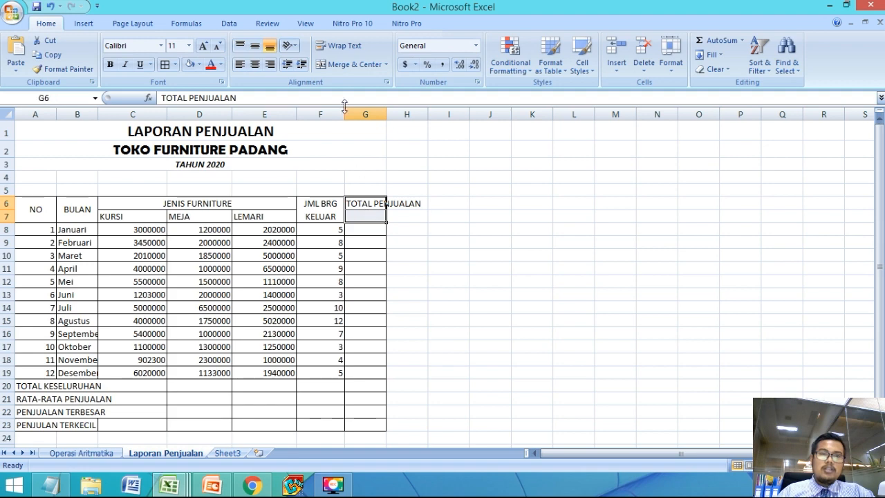
click(322, 64)
click(339, 48)
drag(386, 115, 429, 116)
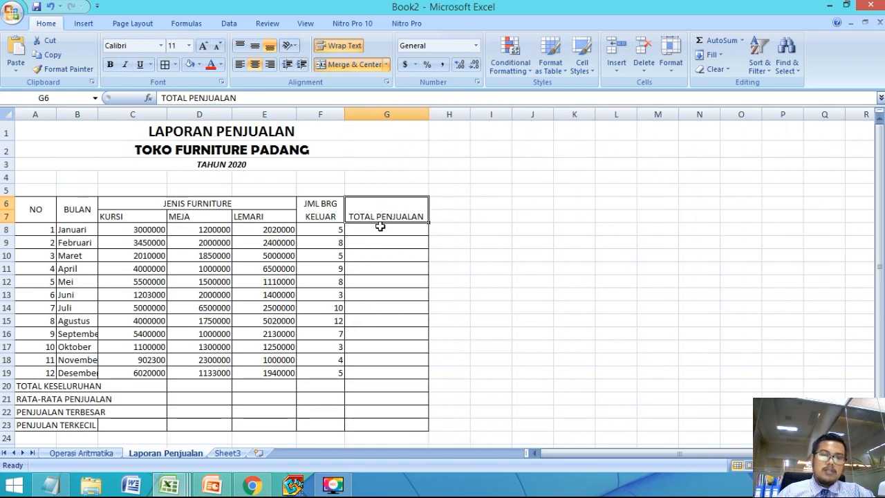
click(255, 47)
click(283, 269)
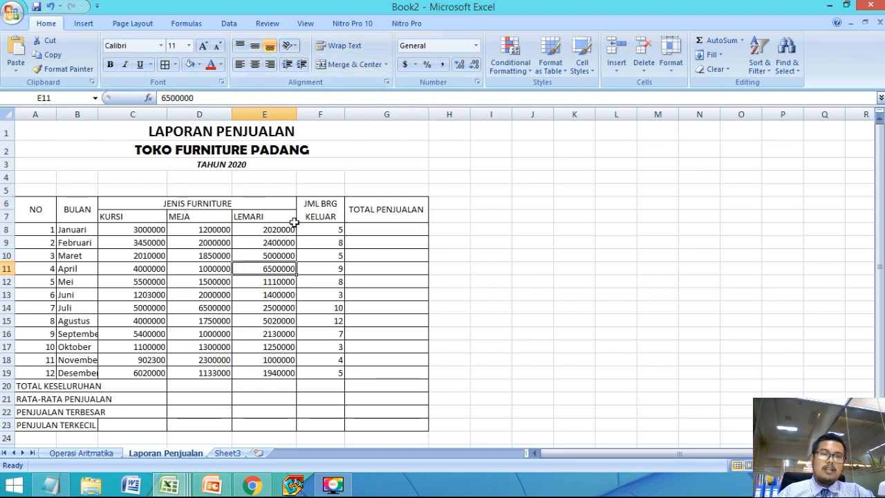
Step: Widen the BULAN column (B) so that the longest month names fit inside their cells
click(379, 212)
drag(98, 114, 123, 114)
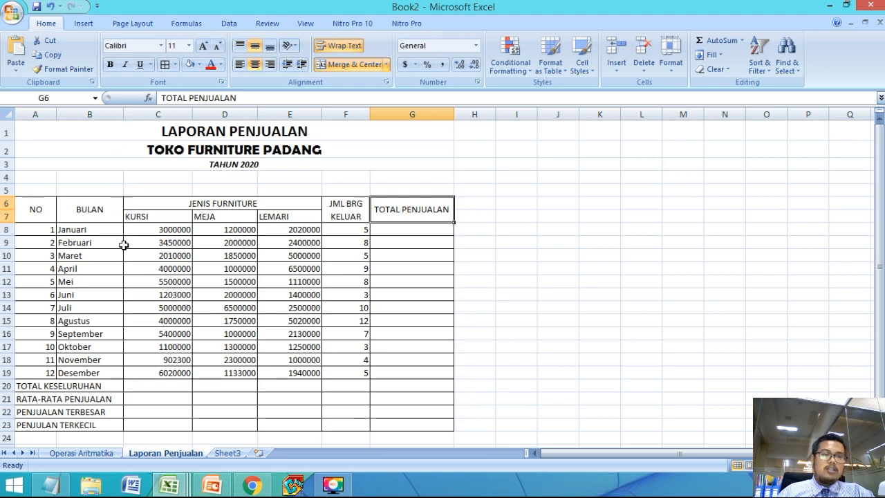
click(299, 279)
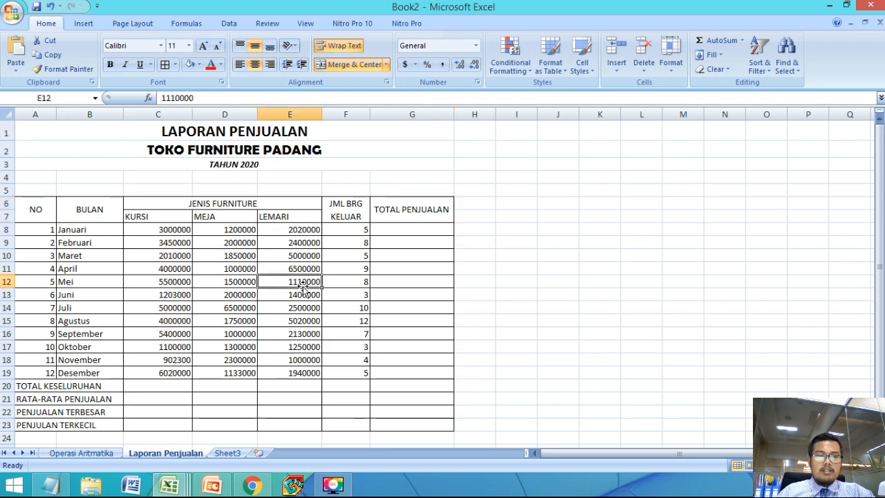
click(167, 269)
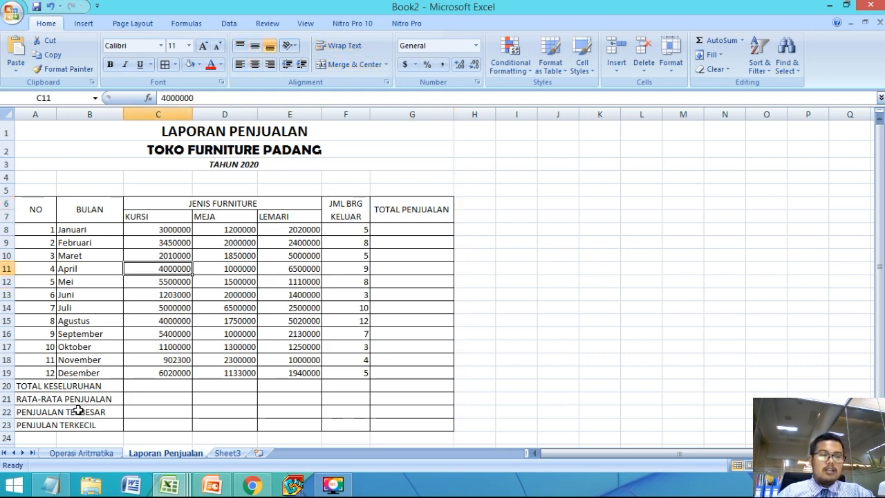
Step: Switch to the PowerPoint presentation and check the table formatting on the LATIHAN 2 slide
click(207, 489)
click(206, 488)
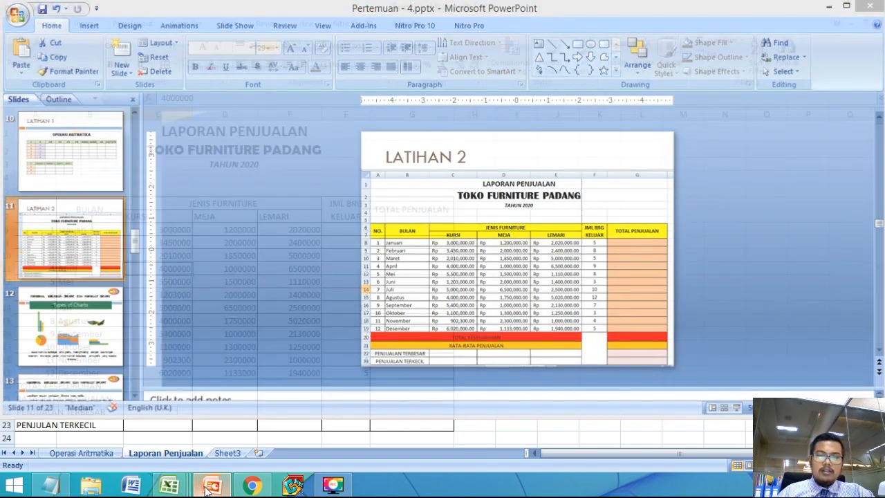
click(212, 487)
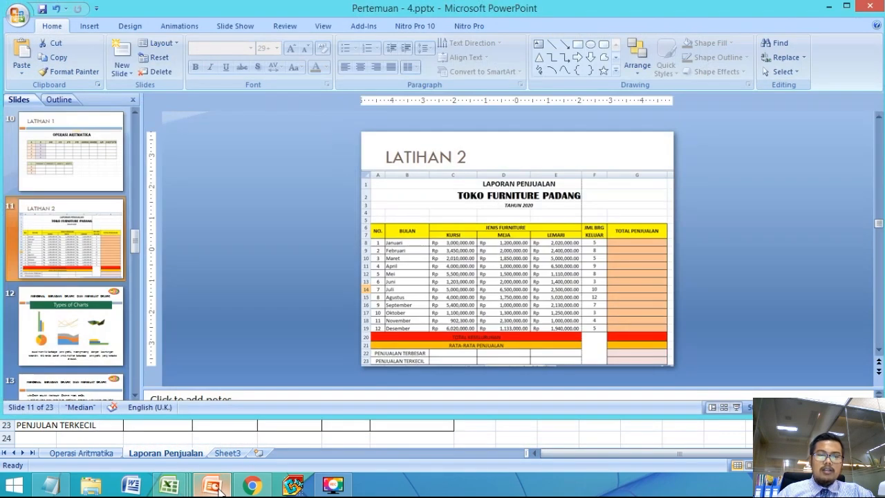
Step: Return to Excel, then merge and center TOTAL KESELURUHAN across A20:E20 and RATA-RATA PENJUALAN across A21:E21
click(212, 487)
drag(307, 388, 292, 399)
click(340, 66)
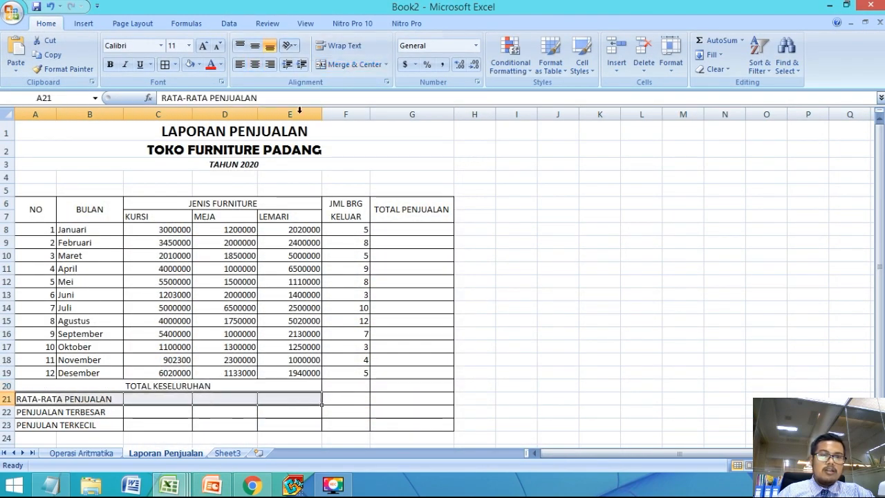
click(336, 65)
click(331, 414)
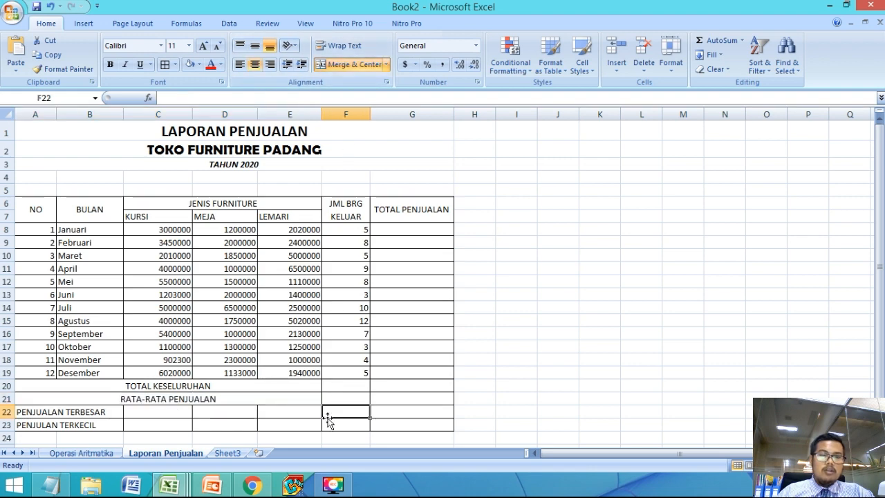
Step: Check the LATIHAN 2 slide in PowerPoint, then merge the empty cells F20:F23 in the Excel table
click(211, 485)
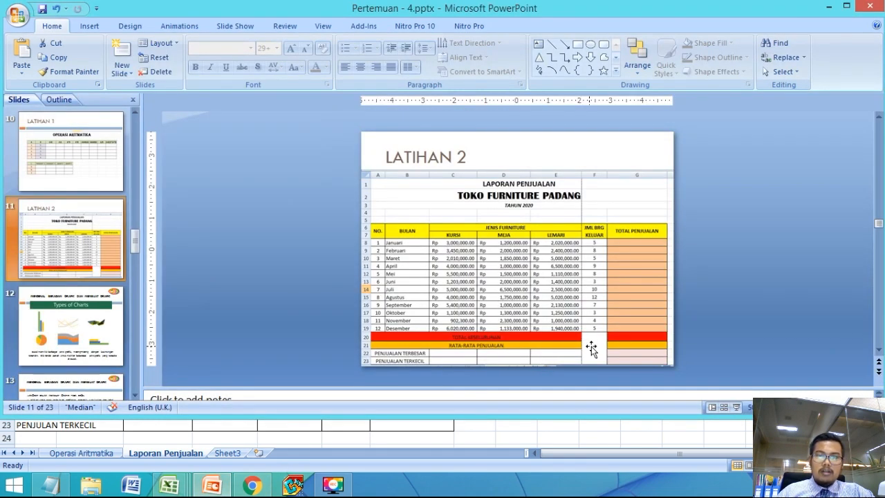
click(227, 487)
drag(351, 387, 350, 423)
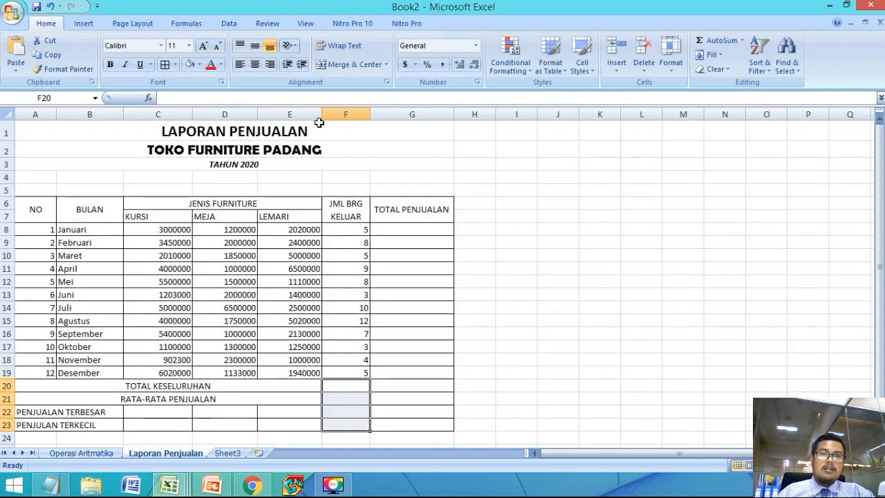
click(340, 69)
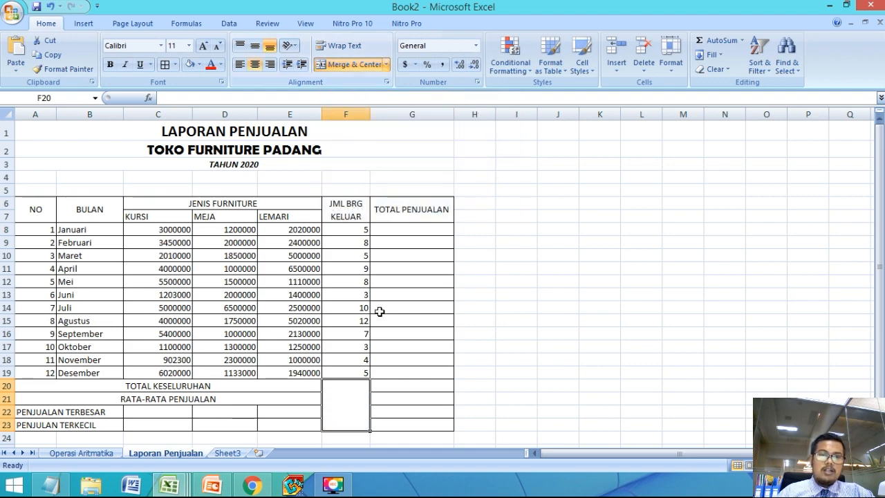
click(482, 380)
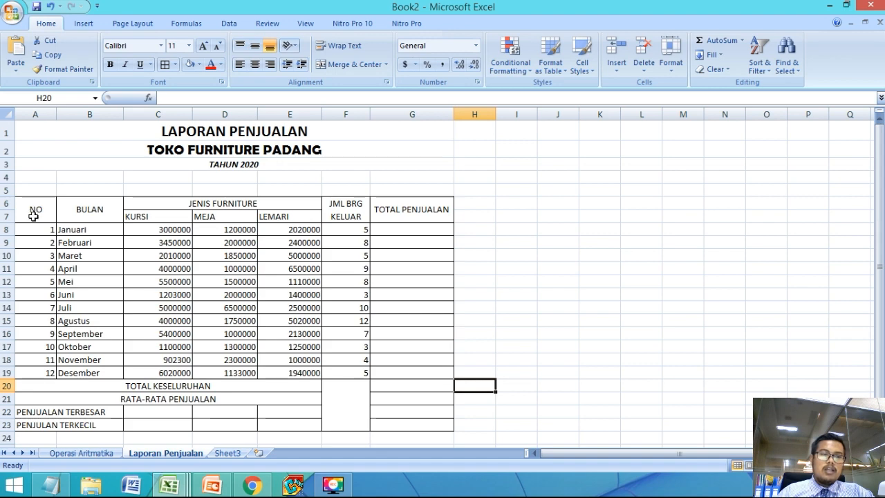
Step: Center the row numbers 1 to 12 in the NO column (A8:A19)
drag(28, 221, 34, 371)
click(255, 64)
click(222, 231)
click(215, 358)
Step: Fill the table's heading rows A6:G7 with the standard orange color
drag(28, 207, 392, 206)
click(199, 64)
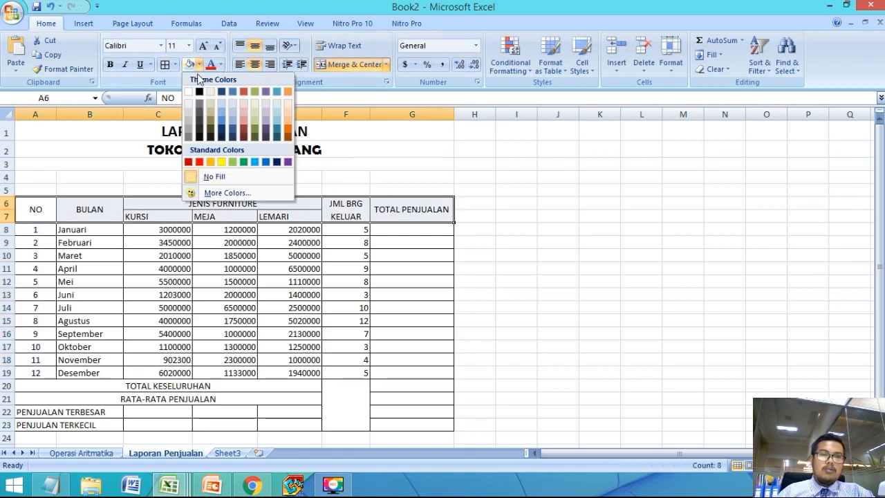
click(210, 163)
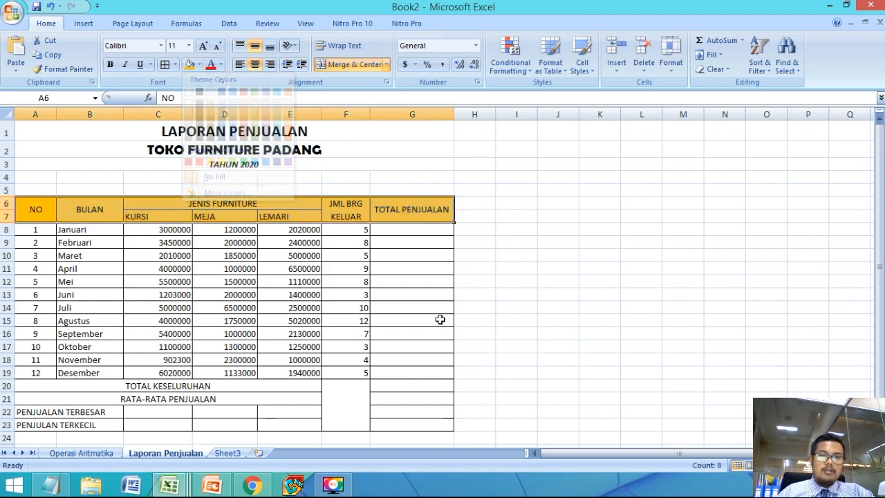
click(443, 332)
Step: Check the column's color on the PowerPoint slide and fill the TOTAL PENJUALAN cells G8:G19 in Excel with light orange
click(425, 228)
drag(425, 226, 419, 374)
click(213, 486)
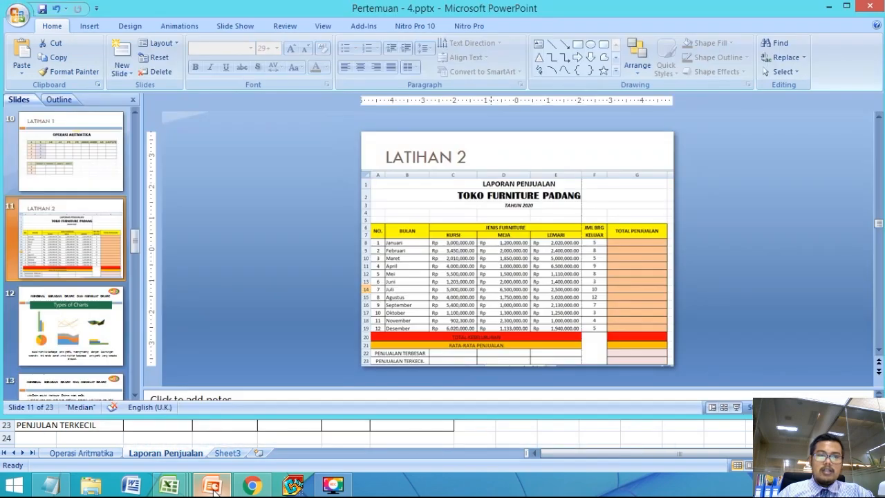
click(213, 486)
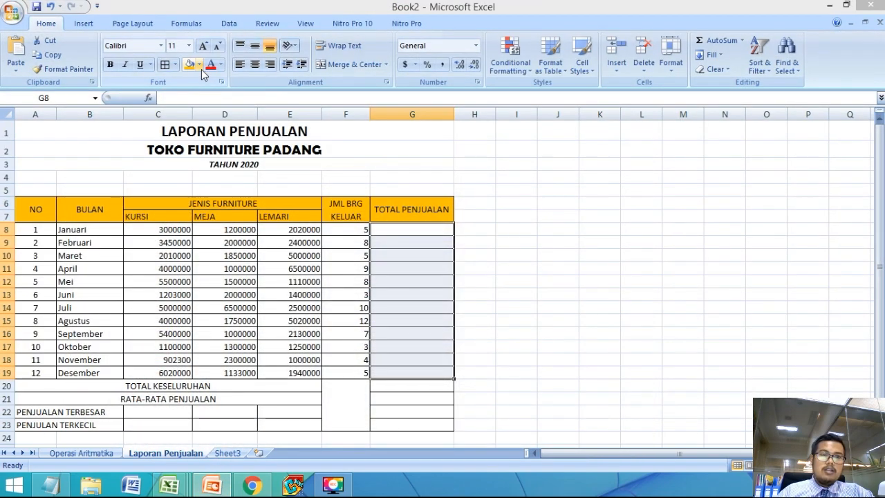
click(199, 65)
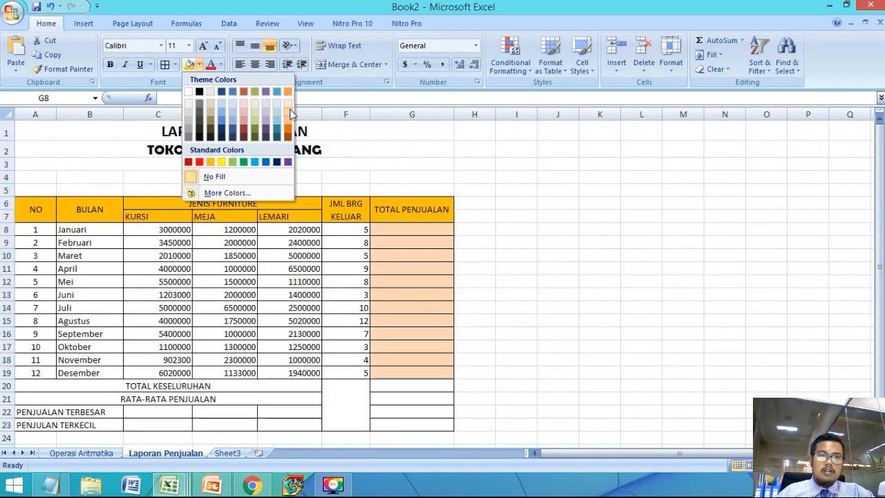
click(289, 109)
click(401, 371)
click(413, 398)
Step: Fill cell G20 and the merged TOTAL KESELURUHAN cell with standard red, consulting the PowerPoint slide
click(438, 386)
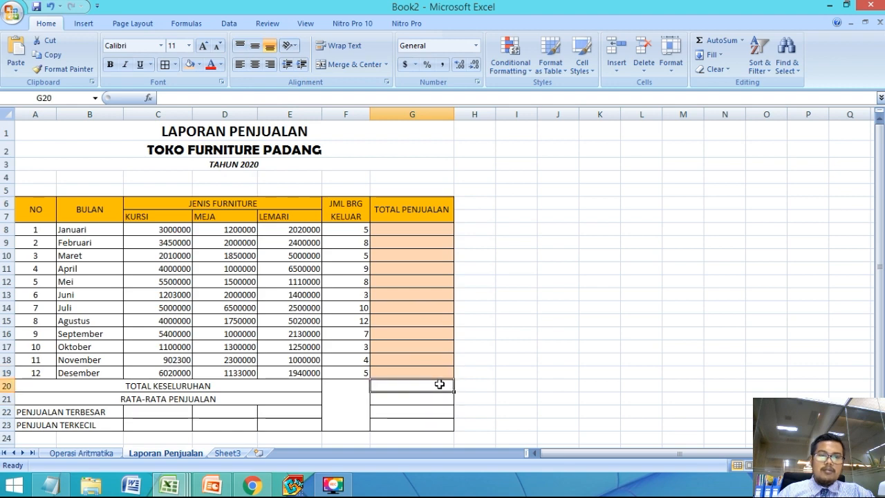
click(199, 65)
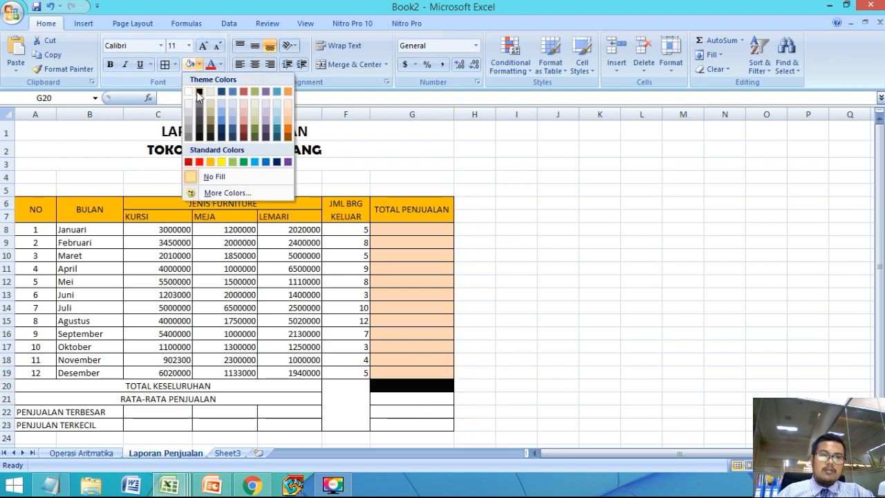
click(194, 164)
click(223, 488)
click(223, 488)
click(253, 385)
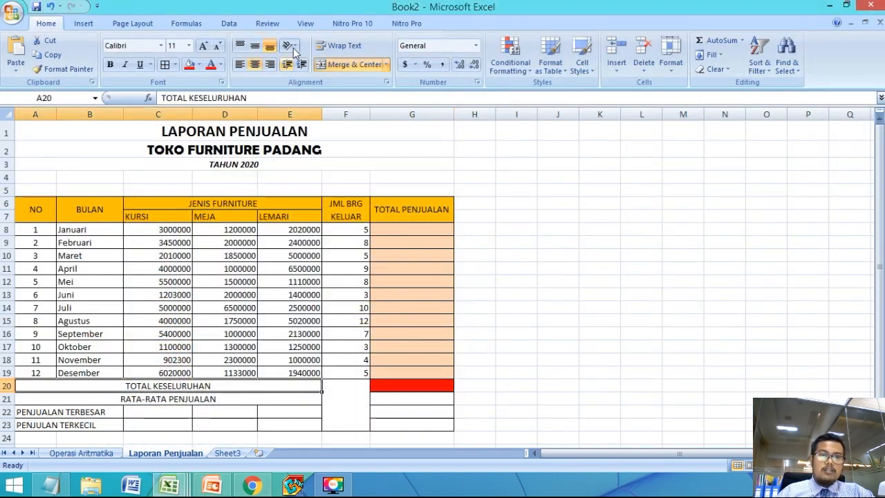
click(189, 63)
Step: Fill the merged RATA-RATA PENJUALAN cell and cell G21 with light blue
click(169, 398)
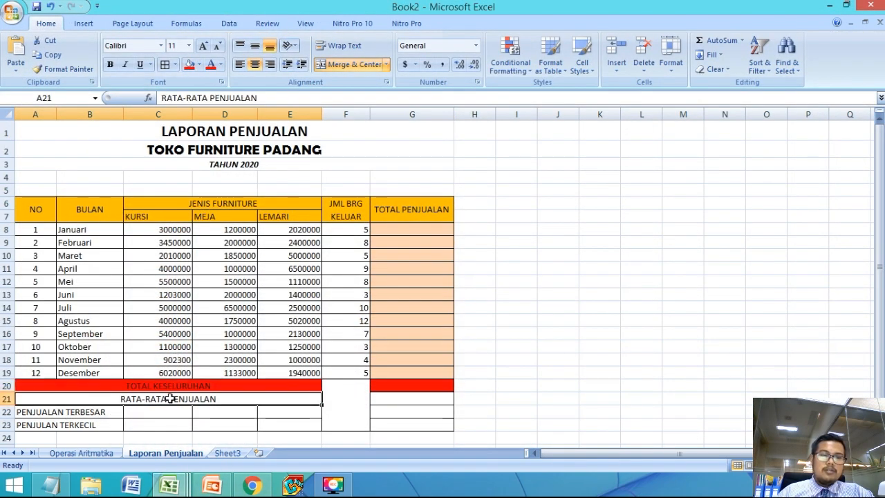
click(199, 65)
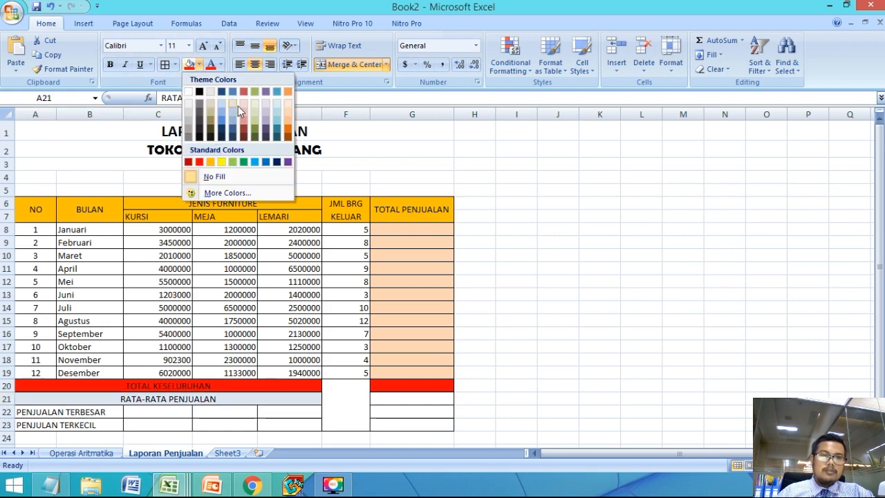
click(234, 116)
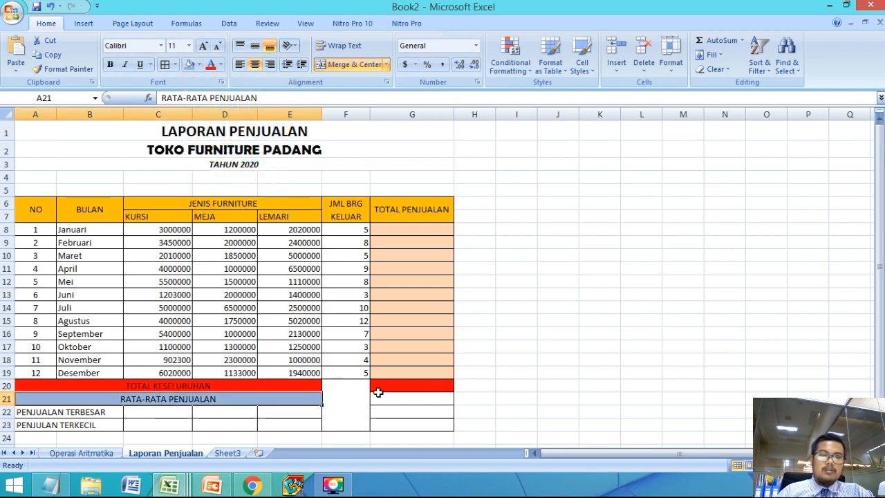
click(384, 394)
click(189, 63)
click(239, 320)
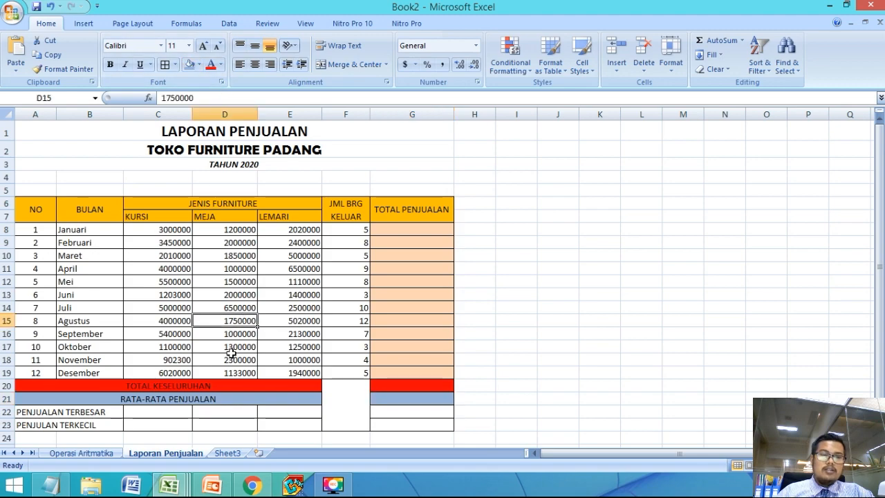
Step: Check the slide in PowerPoint again, then center the JML BRG KELUAR values in F8:F19 in Excel
click(212, 486)
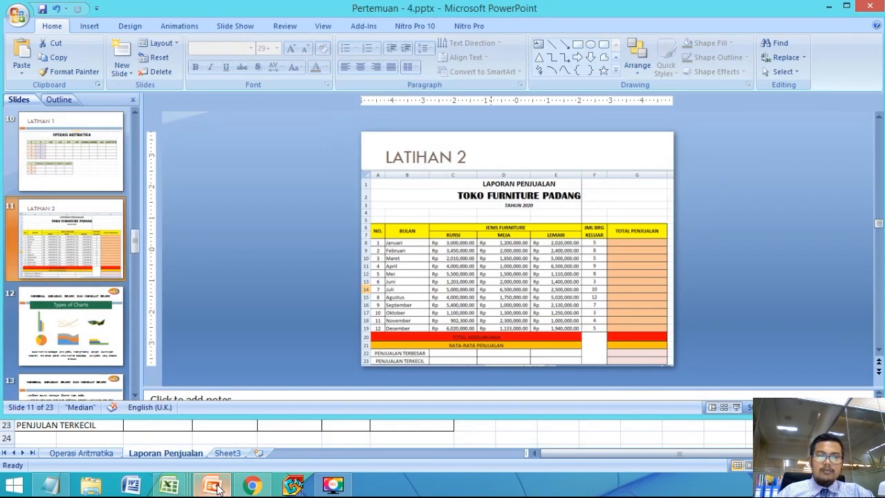
click(212, 486)
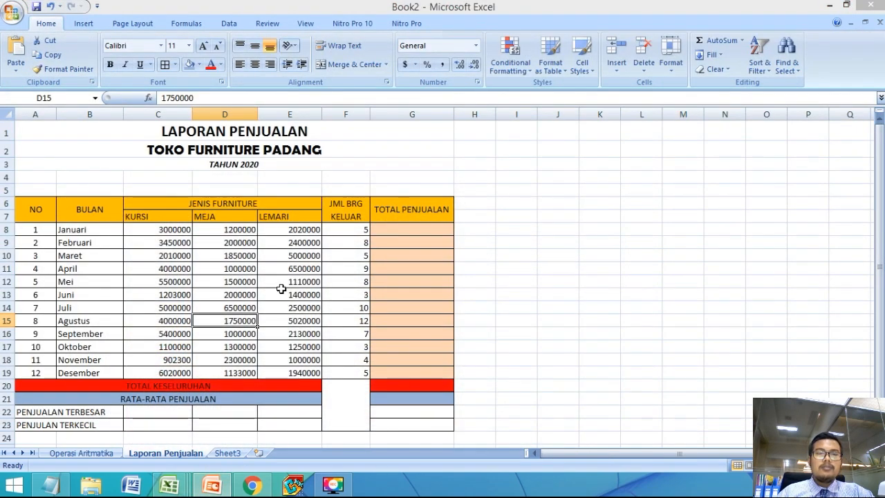
click(282, 291)
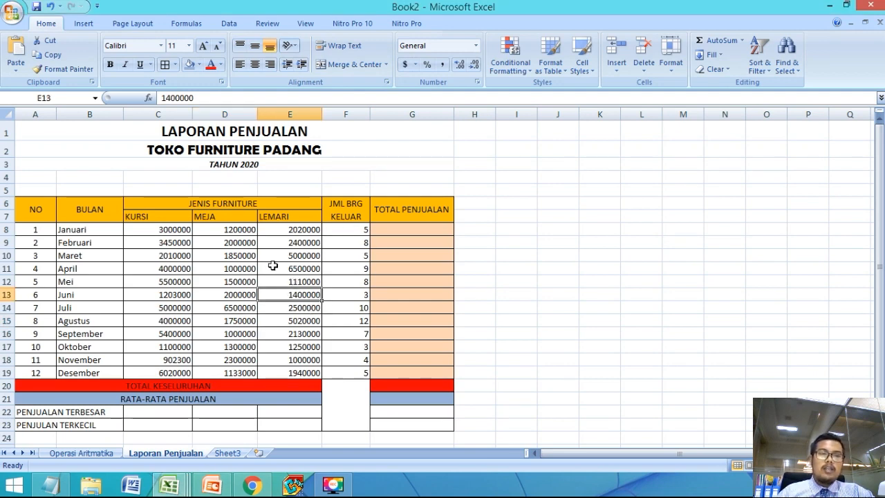
drag(343, 230, 353, 374)
click(254, 63)
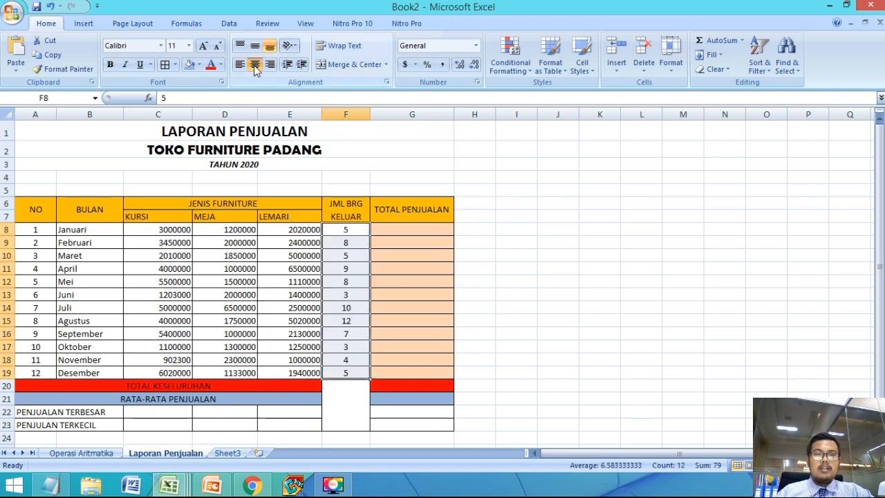
Step: Enter =SUM(C8:E8) in G8 to total the Januari sales of KURSI, MEJA and LEMARI
click(415, 228)
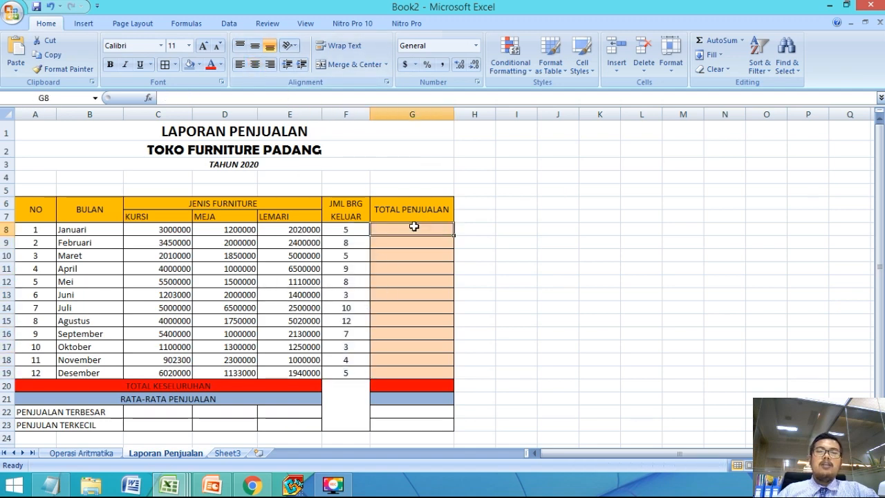
click(424, 211)
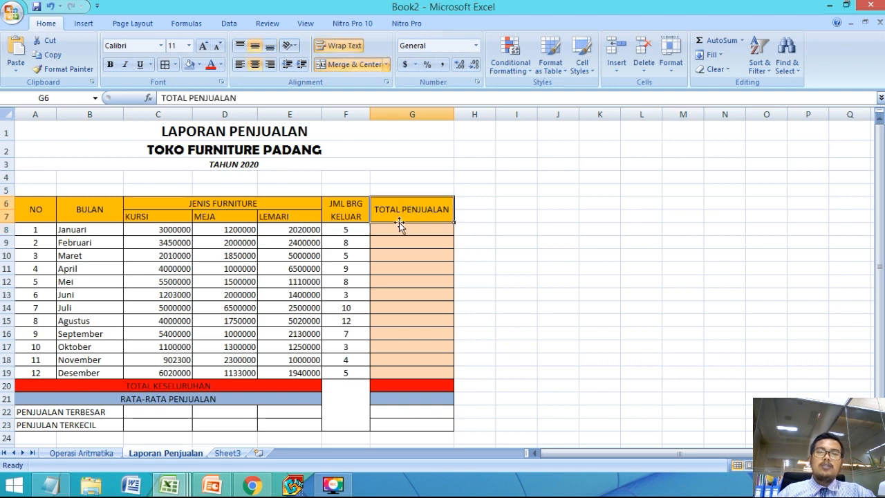
click(399, 229)
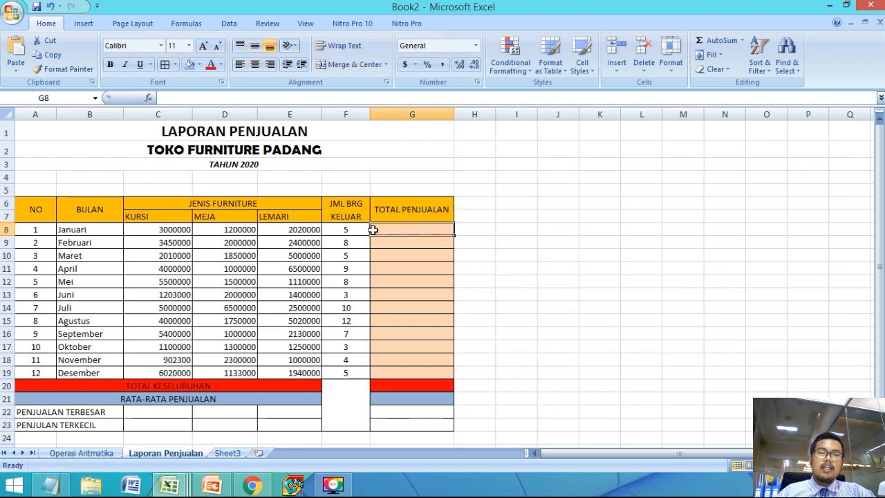
drag(145, 230, 312, 232)
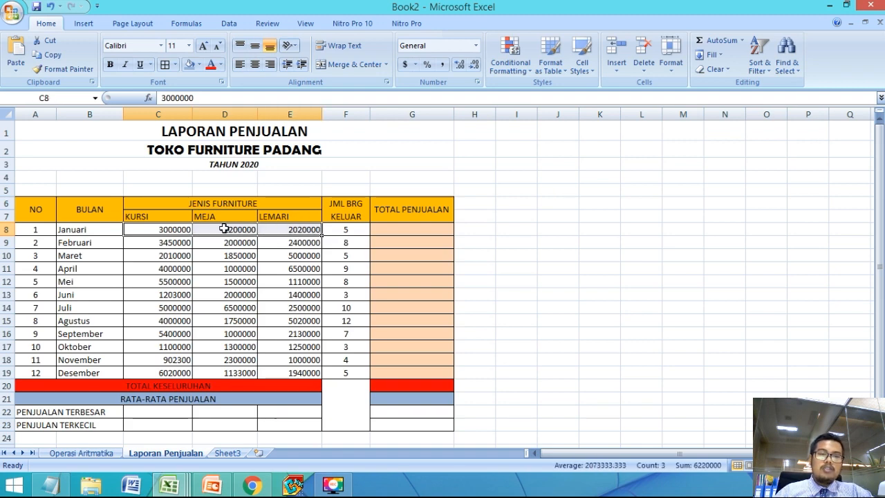
click(394, 229)
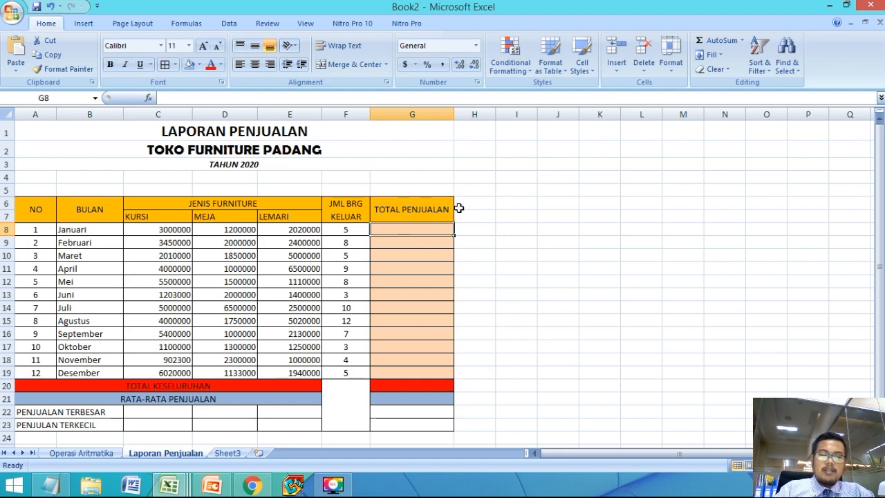
text(=SUM)
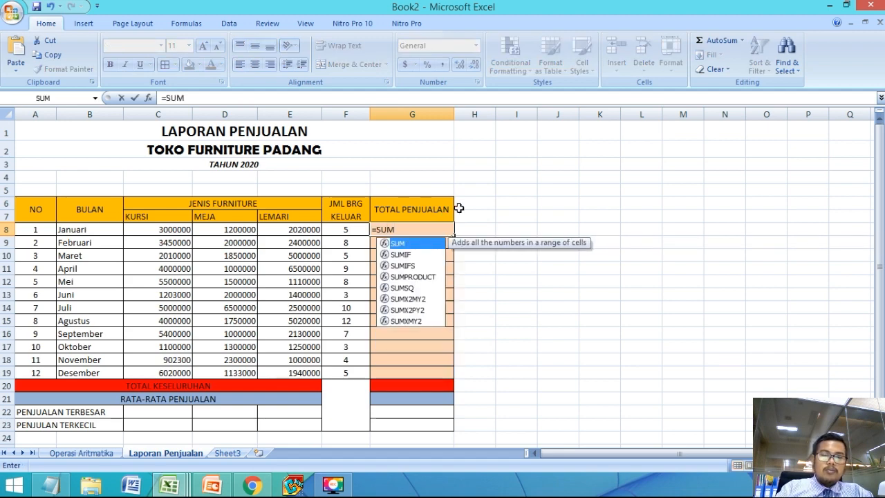
text(()
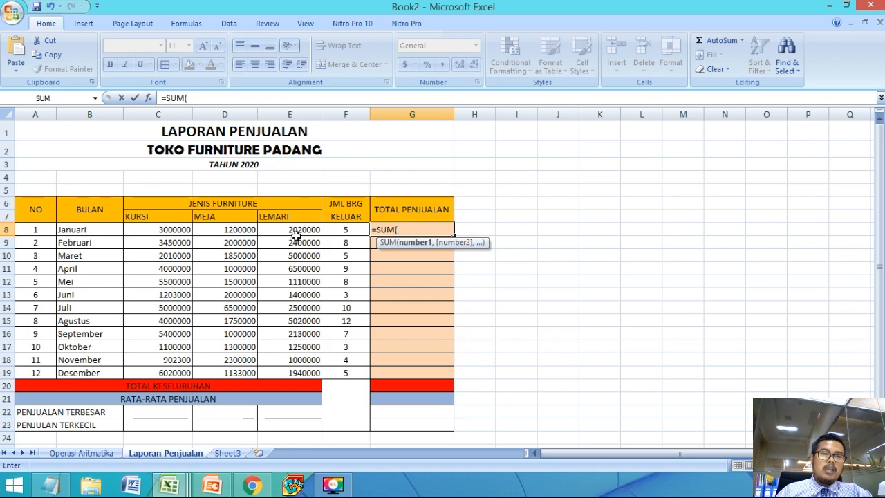
drag(150, 231, 311, 230)
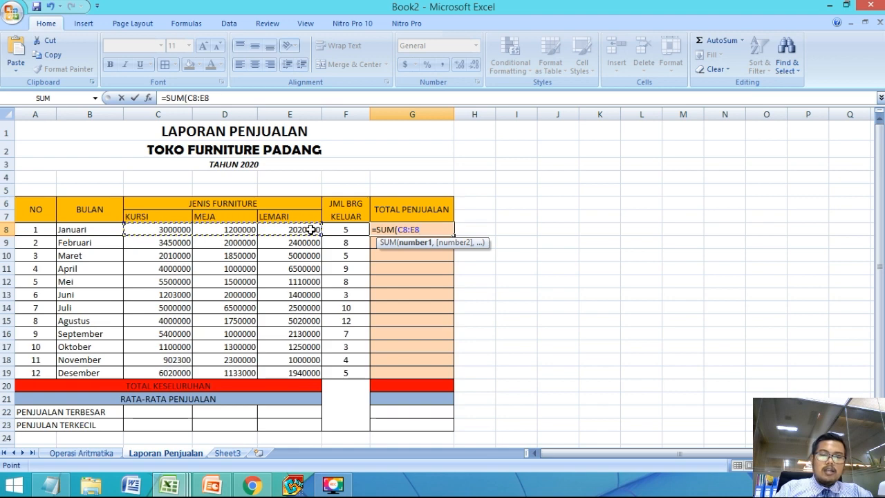
text())
key(Return)
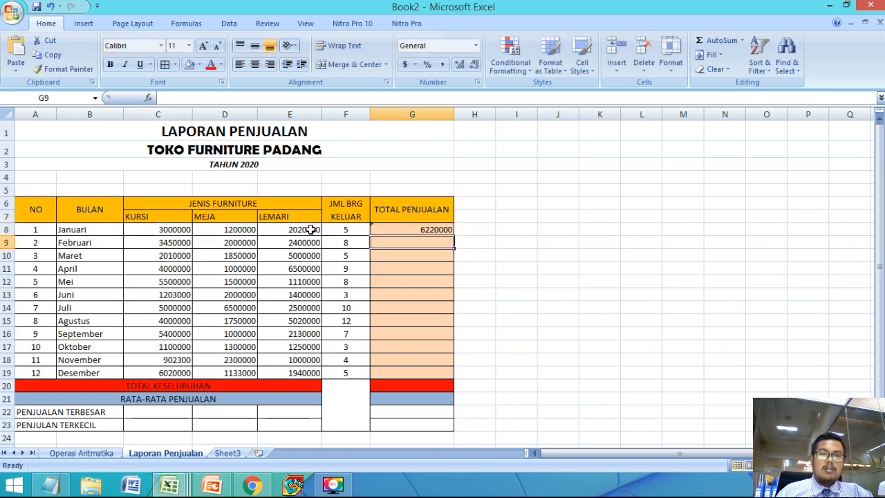
Step: Copy the SUM formula from G8 down through G19 for the remaining months
click(434, 228)
click(429, 259)
click(429, 233)
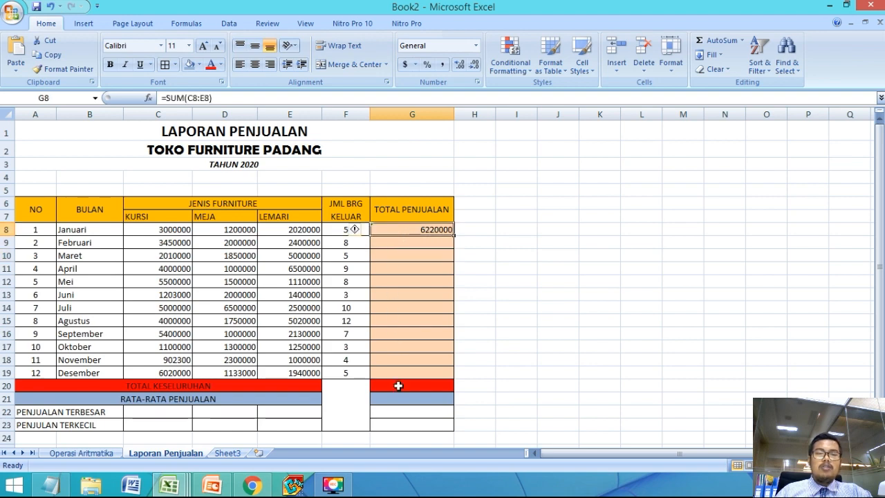
click(452, 242)
click(448, 230)
drag(453, 235, 448, 383)
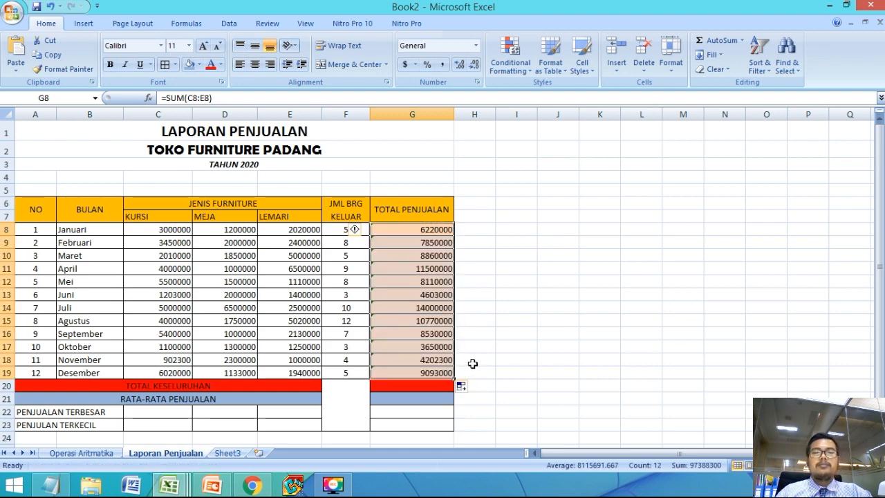
click(536, 331)
Step: Enter =SUM(G8:G19) in the red TOTAL KESELURUHAN cell G20 to total all monthly sales
scroll(532, 332, down, 1)
click(397, 337)
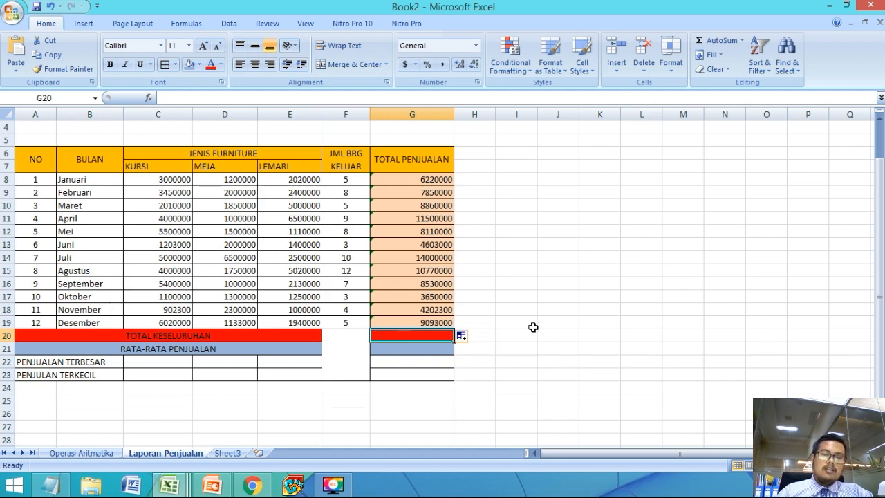
text(=S)
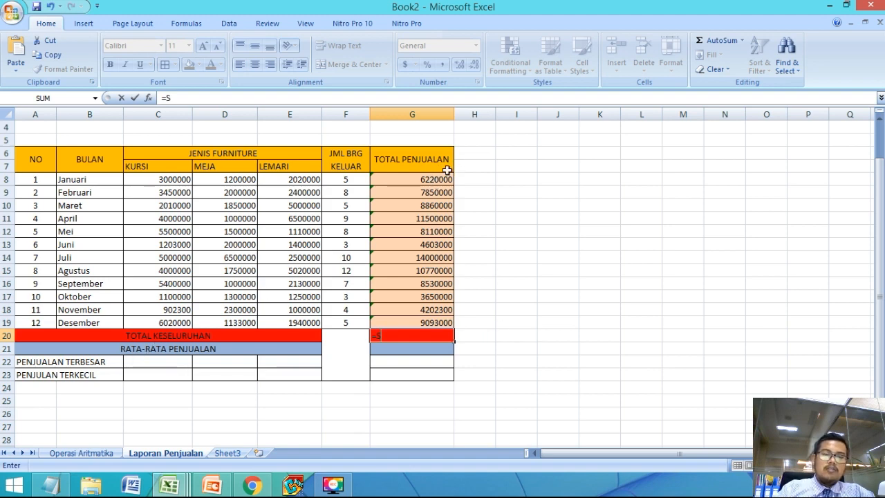
text(UM()
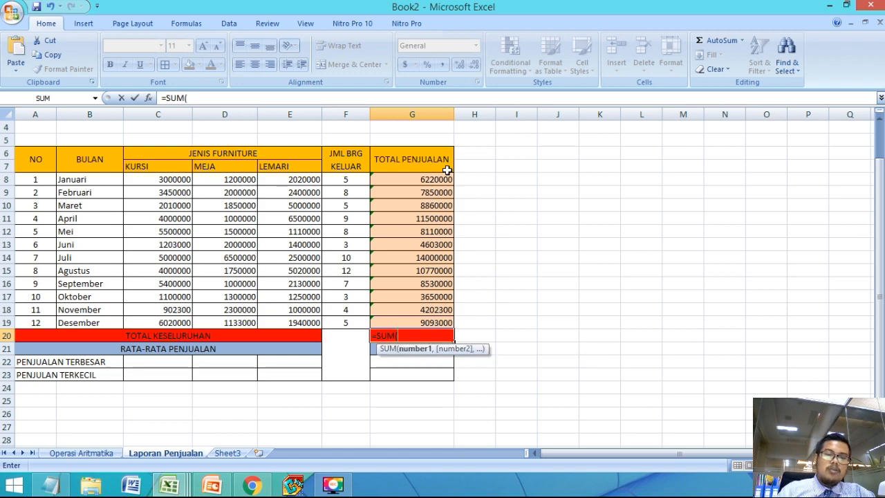
drag(418, 178, 429, 322)
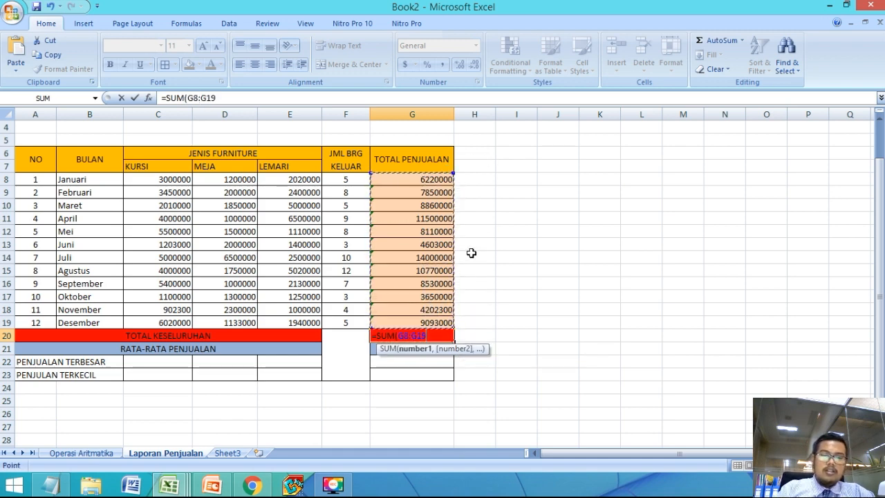
text())
key(Return)
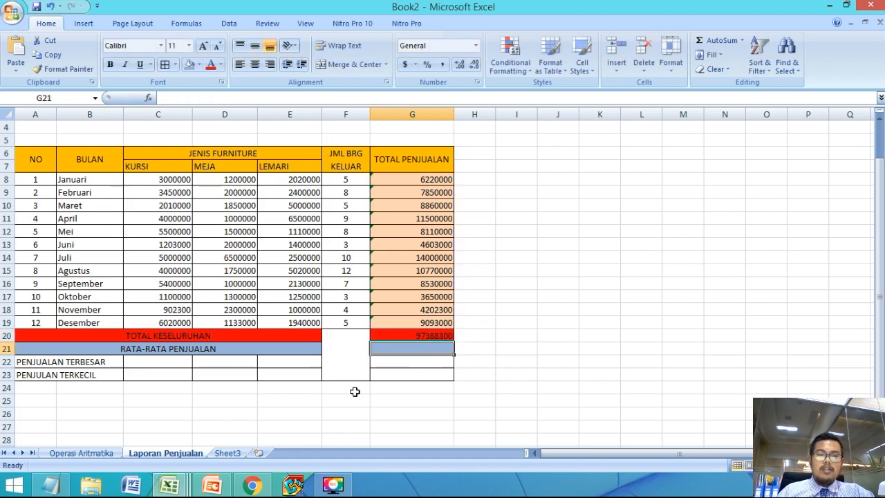
Step: Enter =AVERAGE(G8:G19) in the RATA-RATA PENJUALAN cell G21 to average the monthly sales totals
click(388, 377)
click(393, 348)
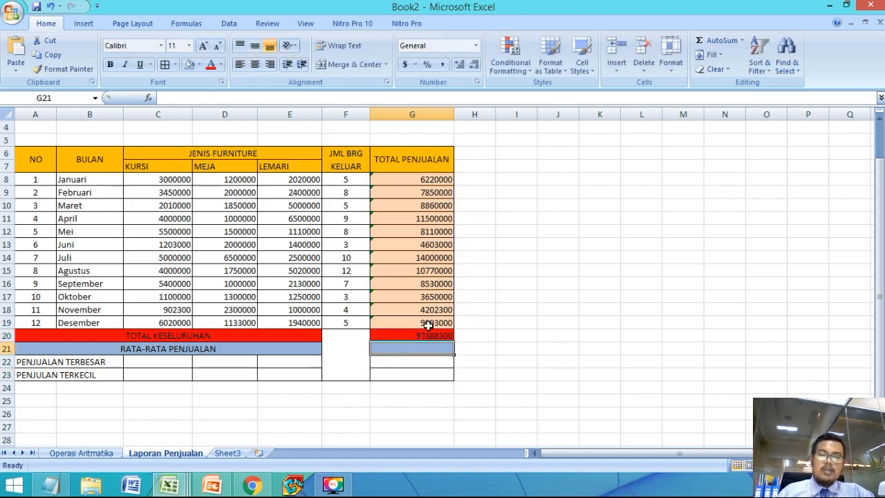
text(=AV)
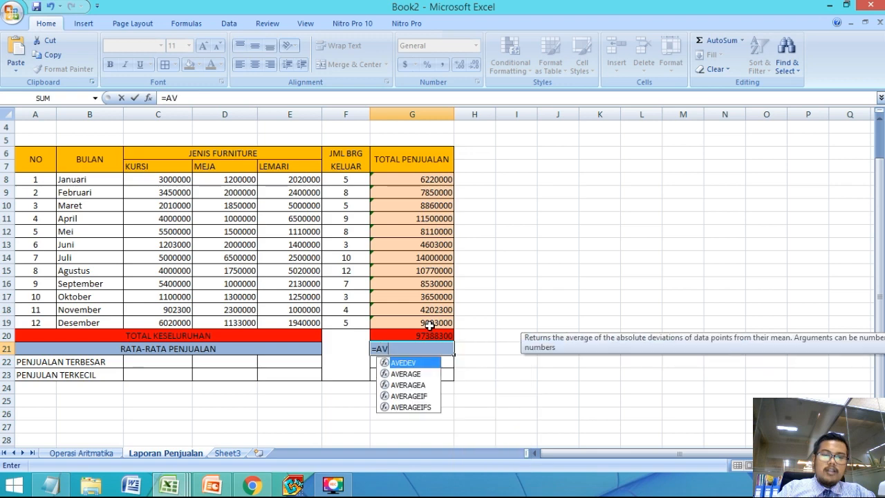
key(Down)
key(Tab)
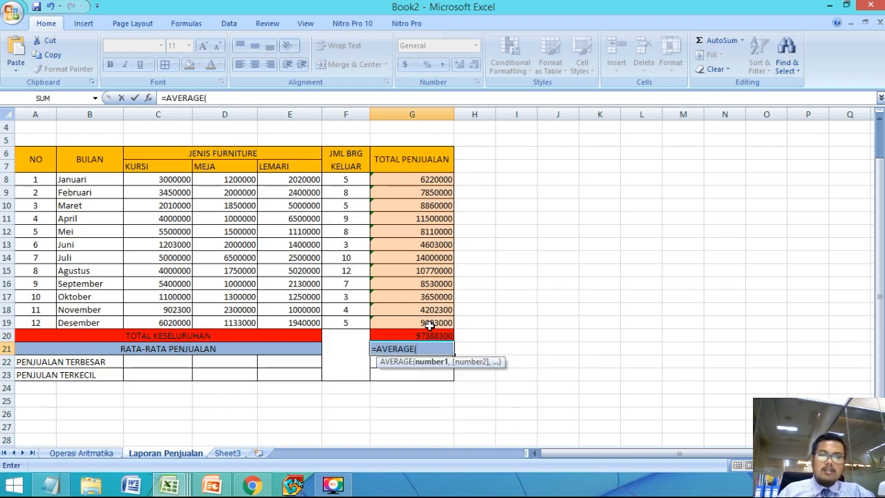
drag(407, 180, 400, 318)
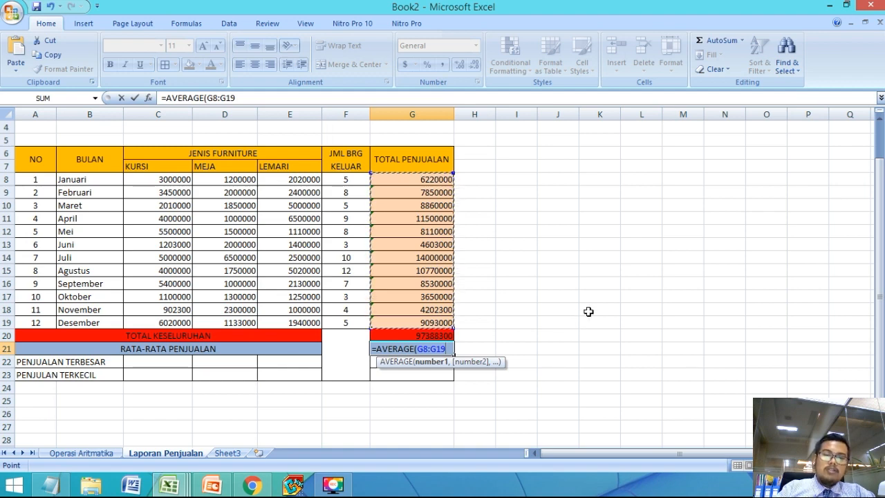
key(Return)
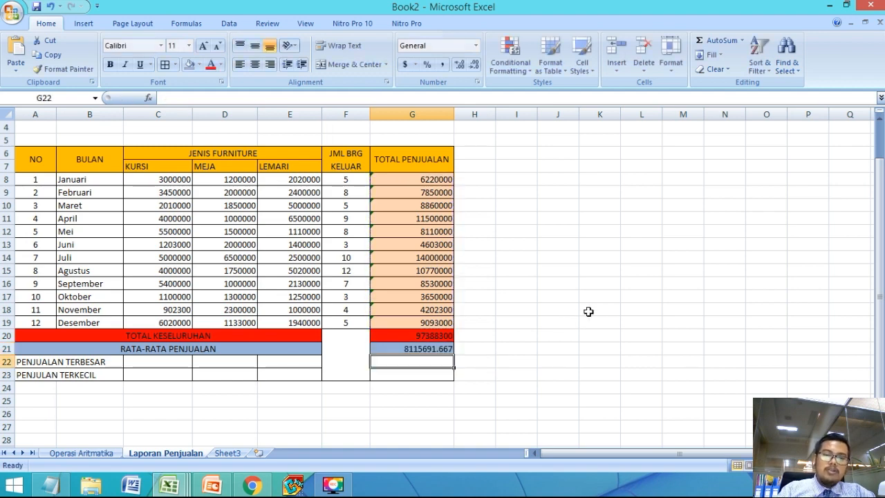
click(409, 349)
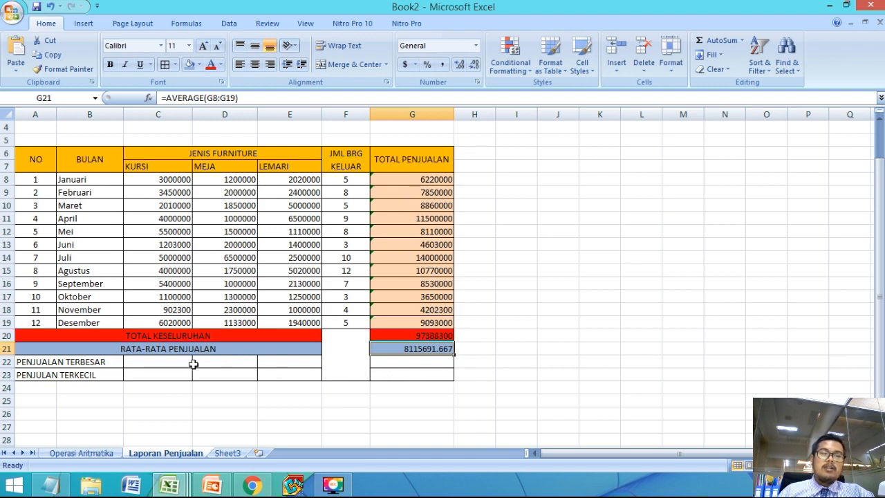
Step: Enter =MAX(C8:C19) in C22 to get the largest KURSI sale for the PENJUALAN TERBESAR row
click(171, 364)
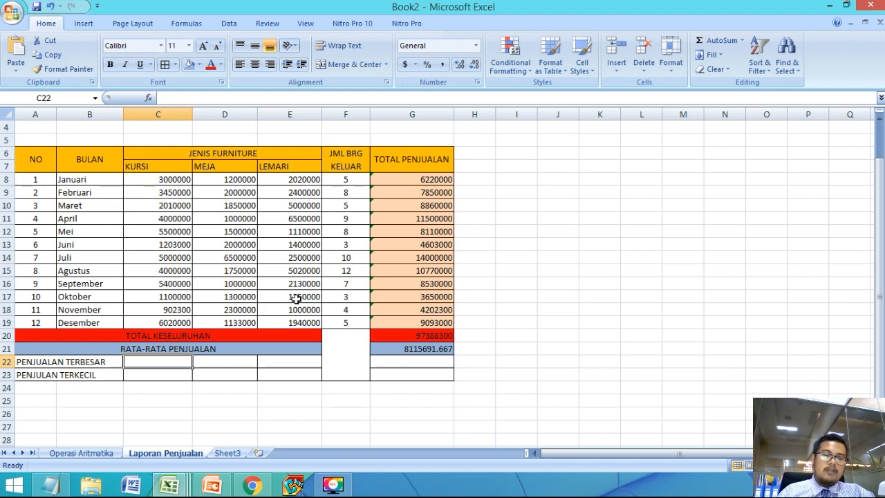
text(=MAX()
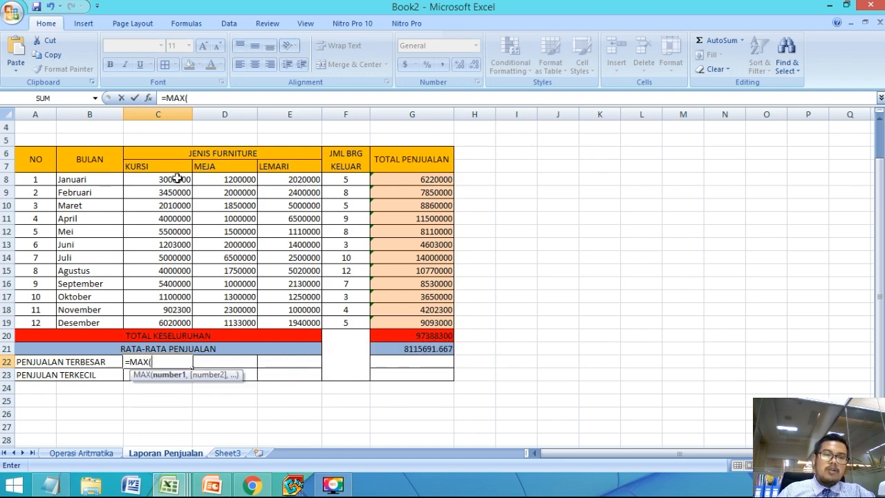
drag(177, 179, 175, 323)
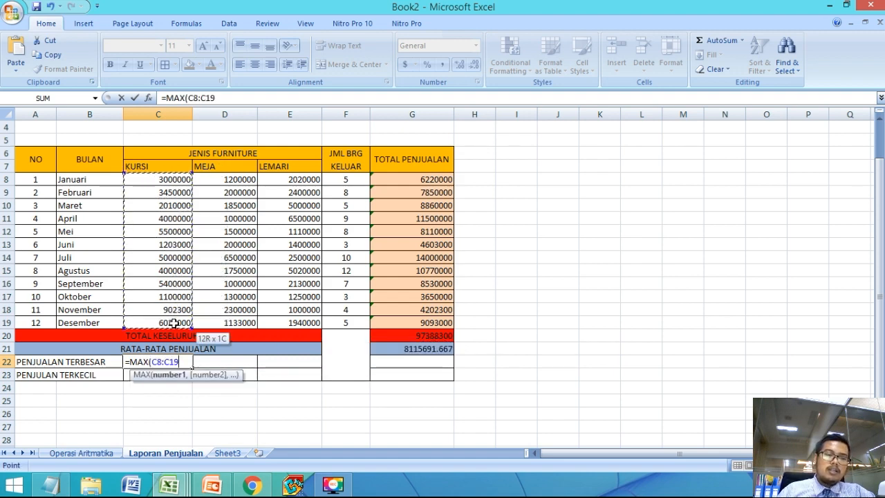
key(Return)
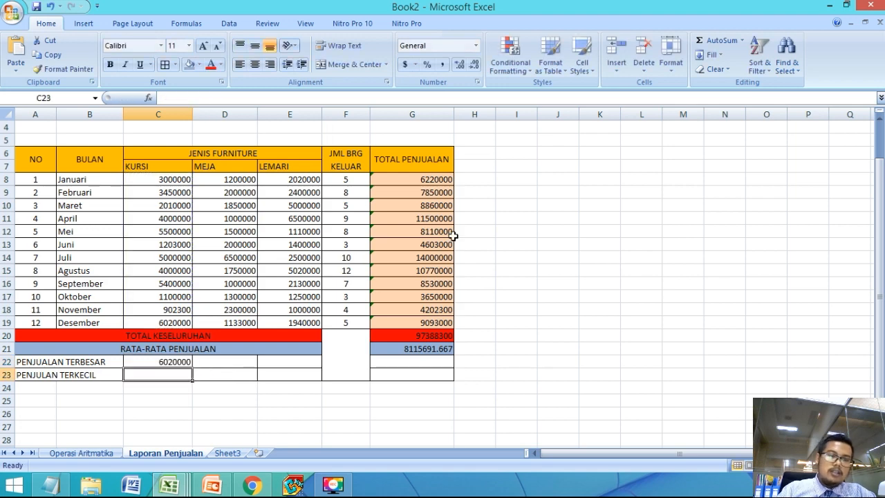
Step: Copy the MAX formula from C22 across to D22:E22 for MEJA and LEMARI
click(161, 361)
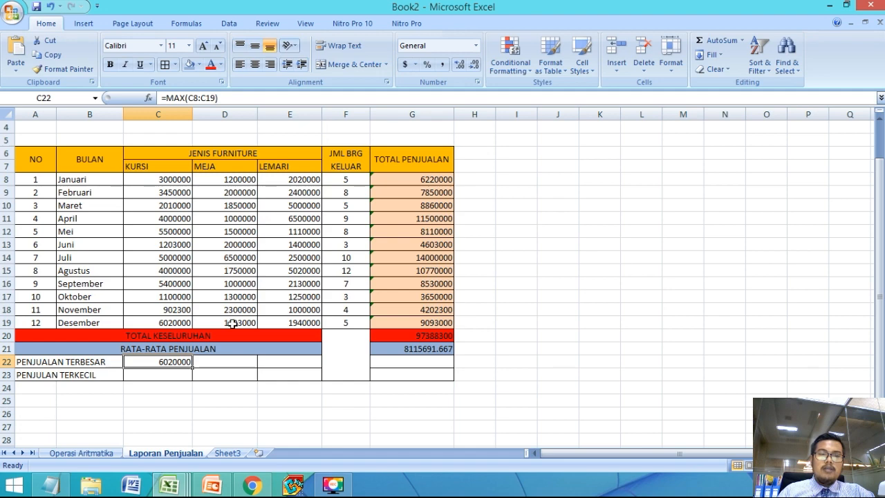
drag(192, 367, 304, 366)
click(237, 400)
Step: Enter =MIN(C8:C19) in C23 to get the smallest KURSI sale for the PENJULAN TERKECIL row
click(157, 377)
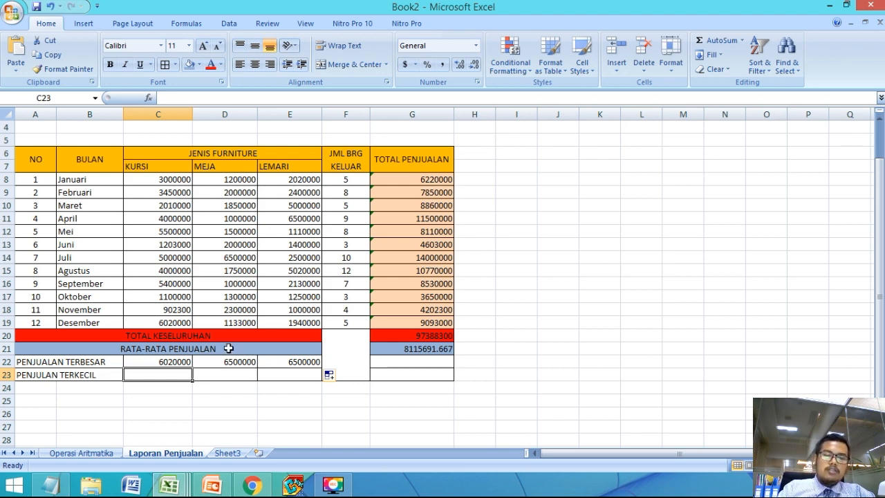
text(=)
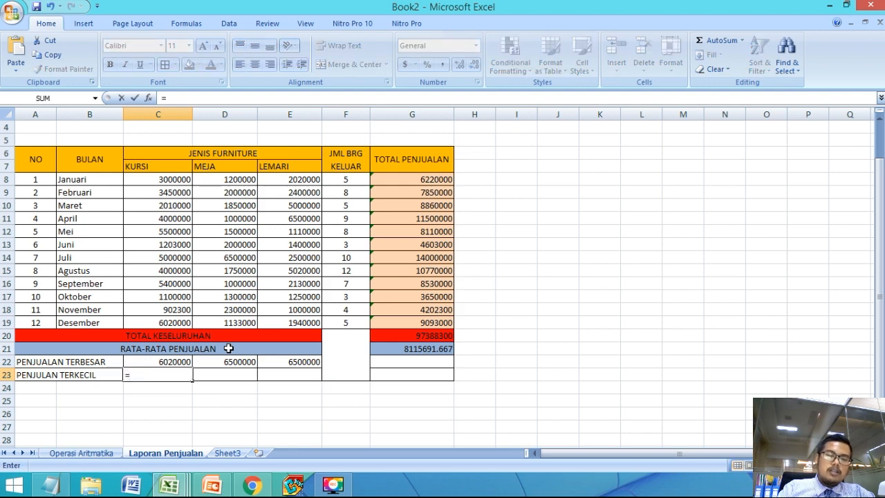
text(MINN)
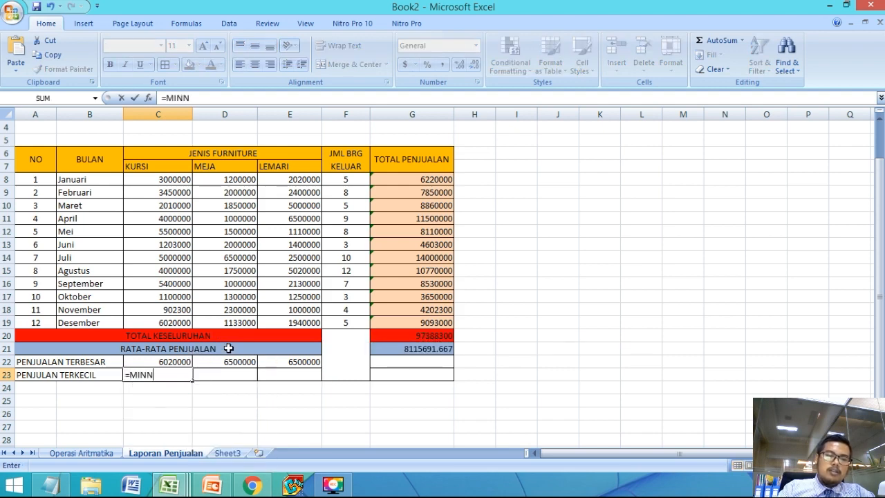
key(BackSpace)
text(()
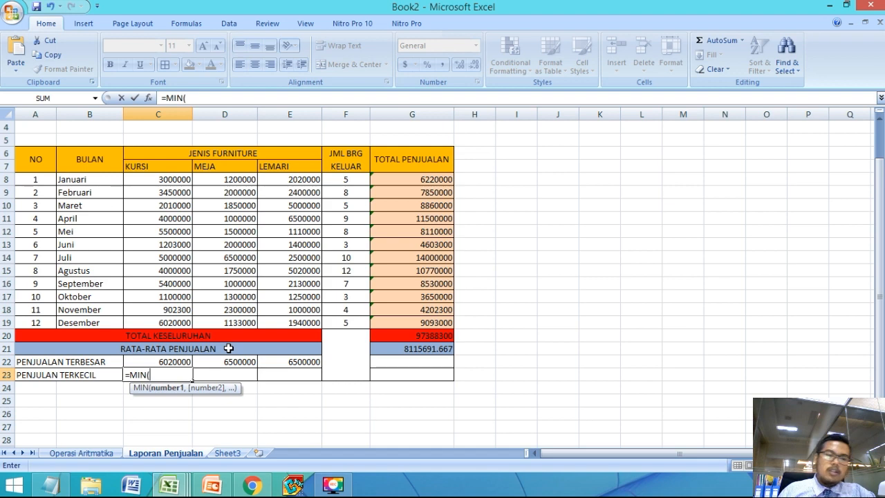
drag(176, 184, 180, 322)
text())
key(Return)
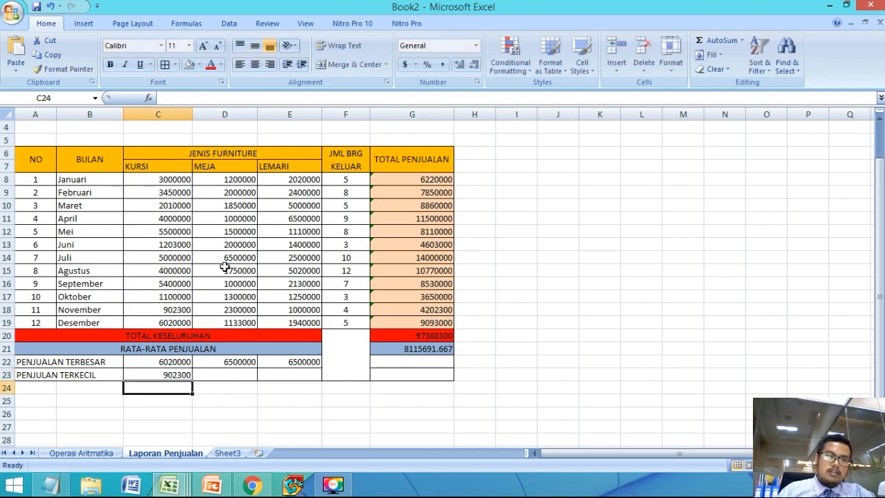
Step: Copy the MIN formula from C23 across to D23:E23 for MEJA and LEMARI
click(220, 376)
click(184, 377)
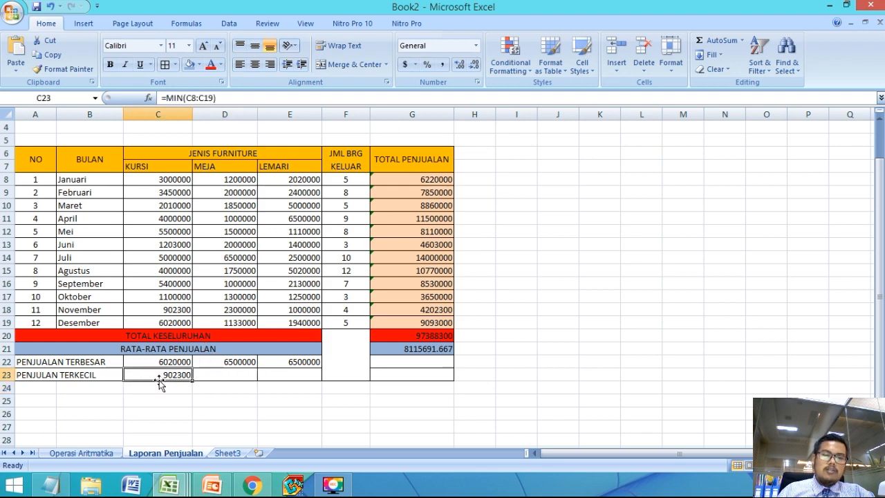
drag(191, 384, 291, 386)
click(325, 398)
Step: Enter =MAX(G8:G19) in G22 to get the largest monthly value of TOTAL PENJUALAN
click(433, 361)
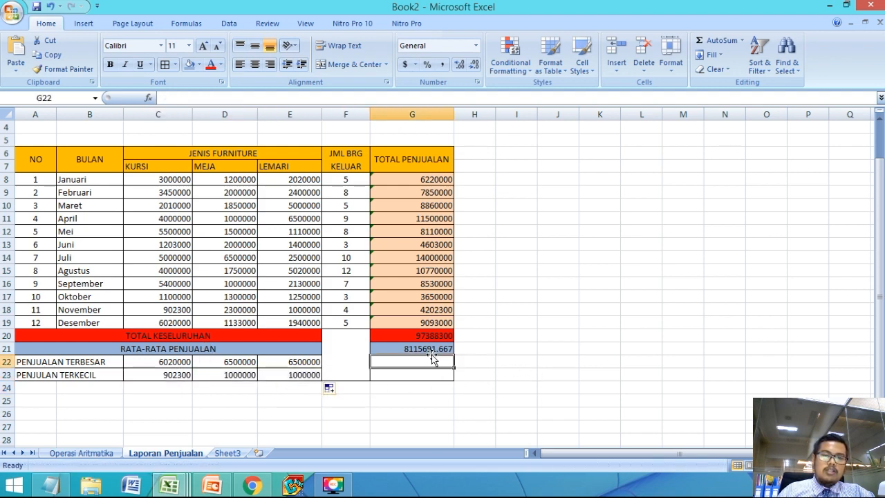
text(=M)
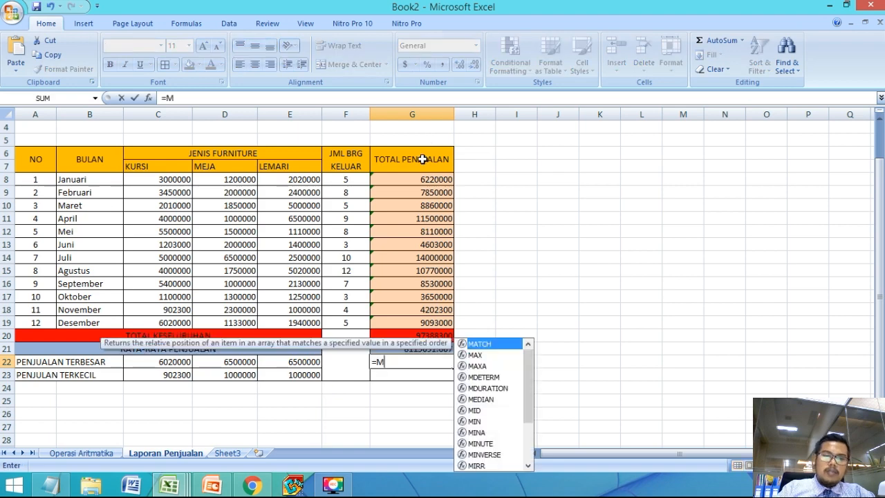
text(AX()
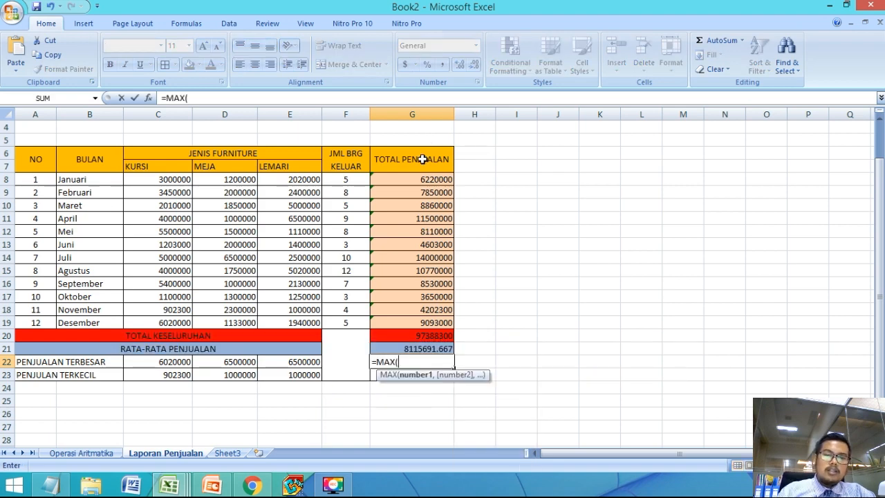
drag(408, 178, 426, 323)
text())
key(Return)
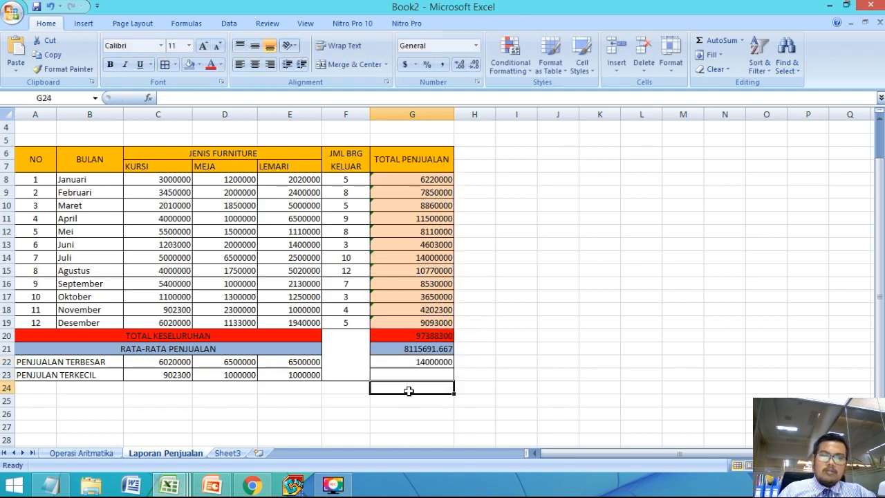
Step: Enter =MIN(G8:G19) in G23 to get the smallest monthly value of TOTAL PENJUALAN
text(=MIN()
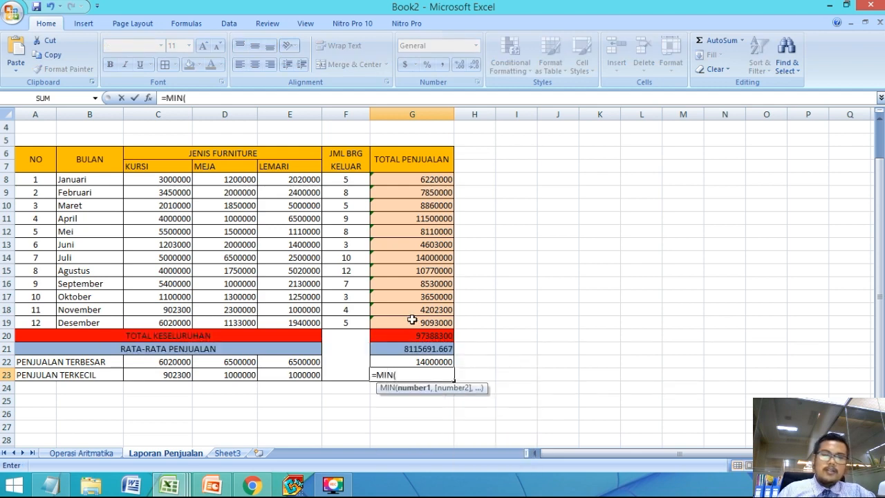
drag(423, 184, 425, 324)
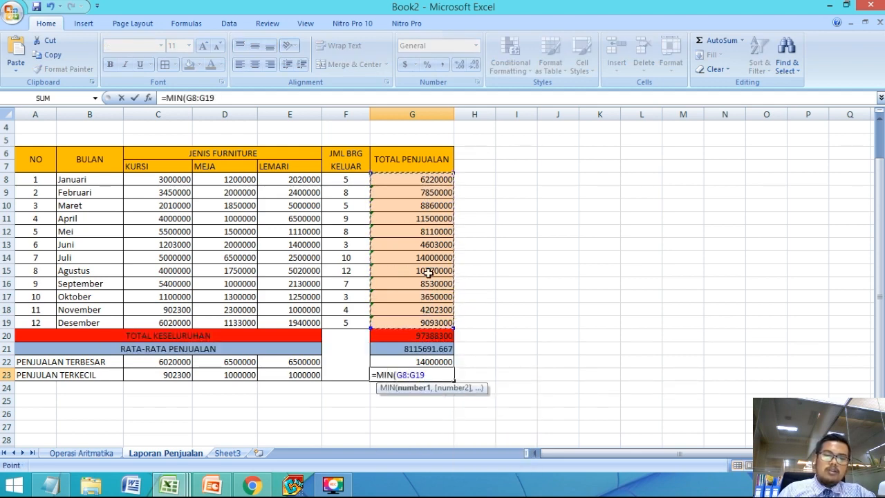
key(Return)
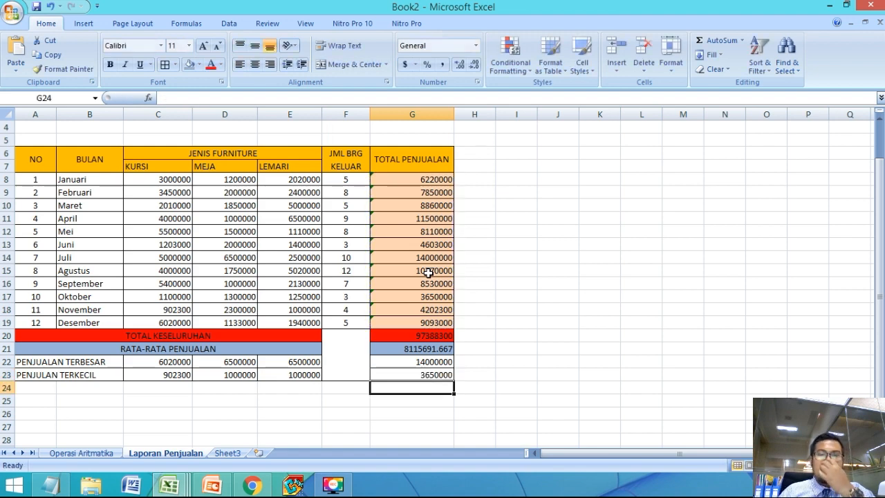
Step: Enter =SUM(F8:F19) in the merged cell F20 below JML BRG KELUAR to total the items sold
scroll(524, 294, up, 1)
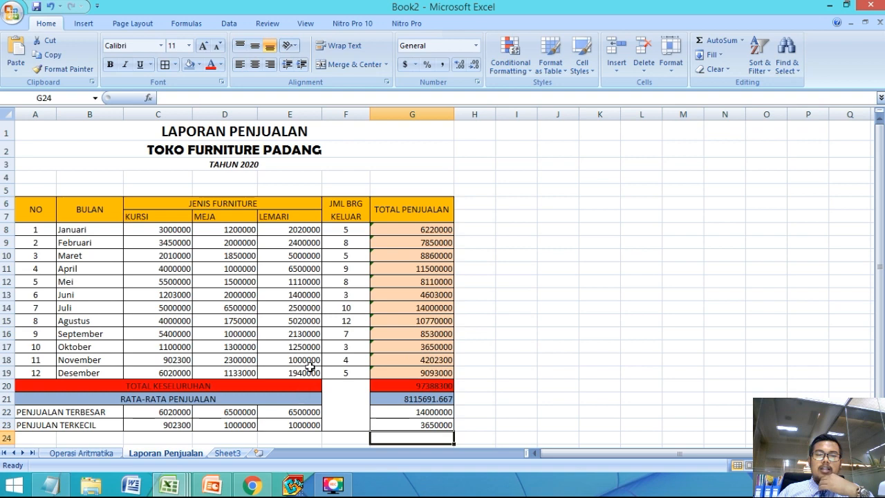
click(353, 406)
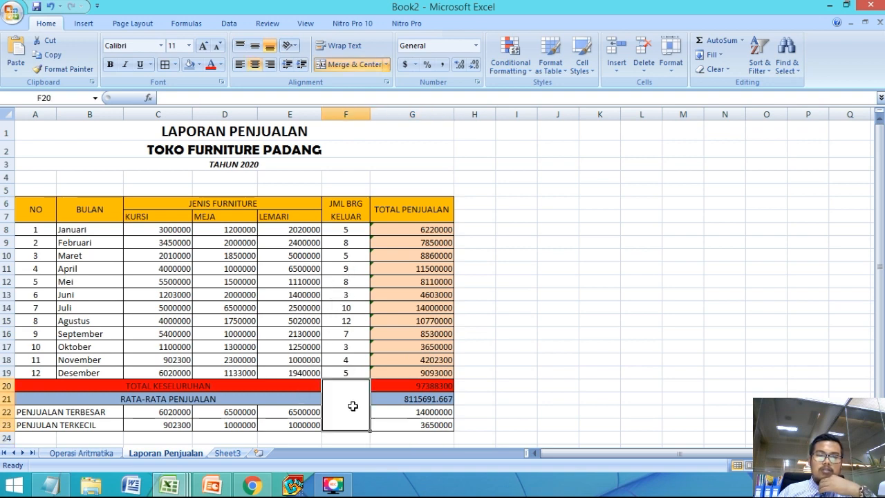
text(=)
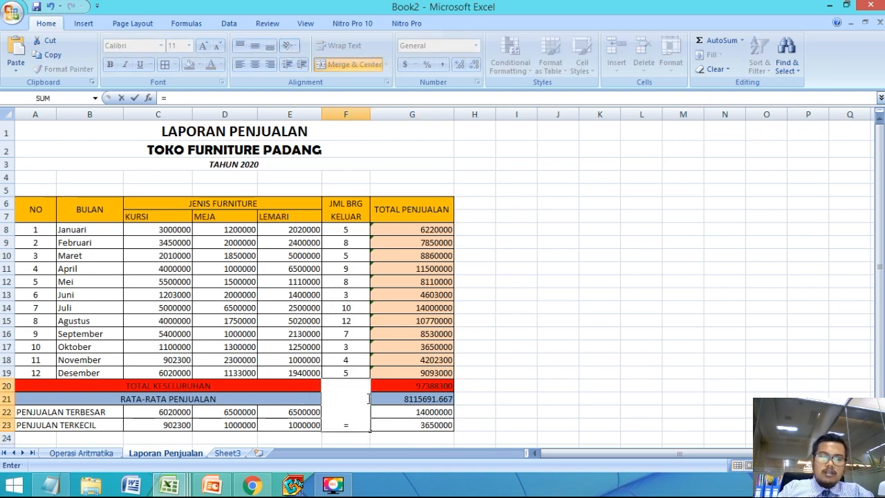
text(SUM()
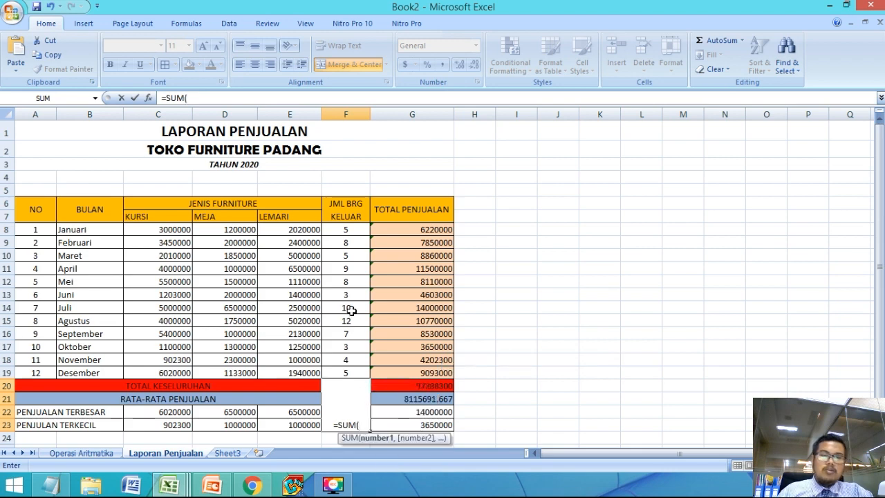
drag(352, 230, 339, 373)
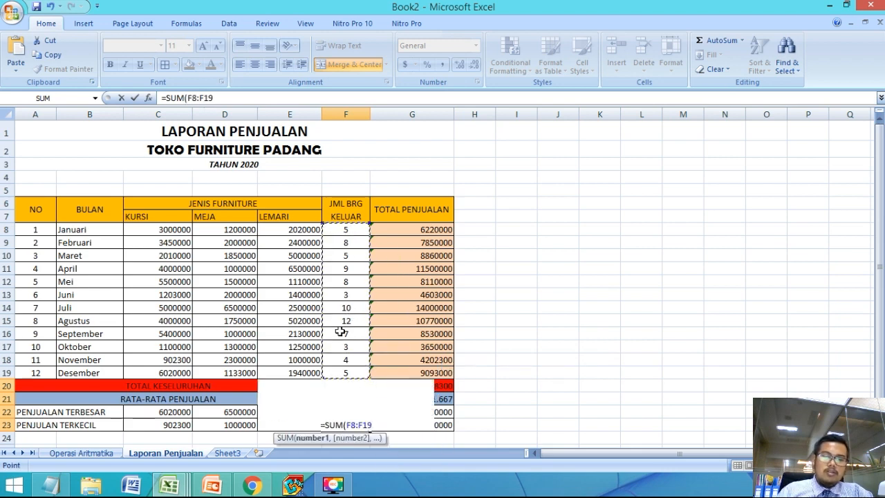
key(Return)
click(344, 401)
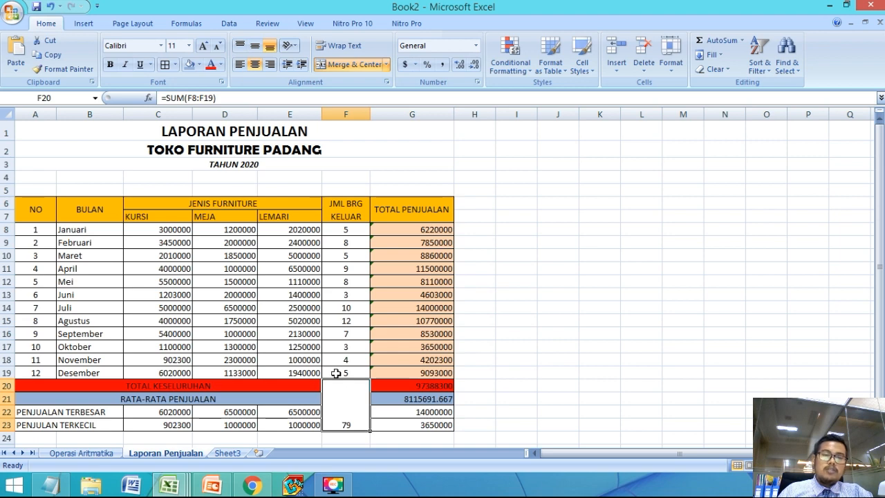
Step: Center the total in the merged cell F20 both horizontally and vertically
click(255, 64)
click(255, 65)
click(255, 45)
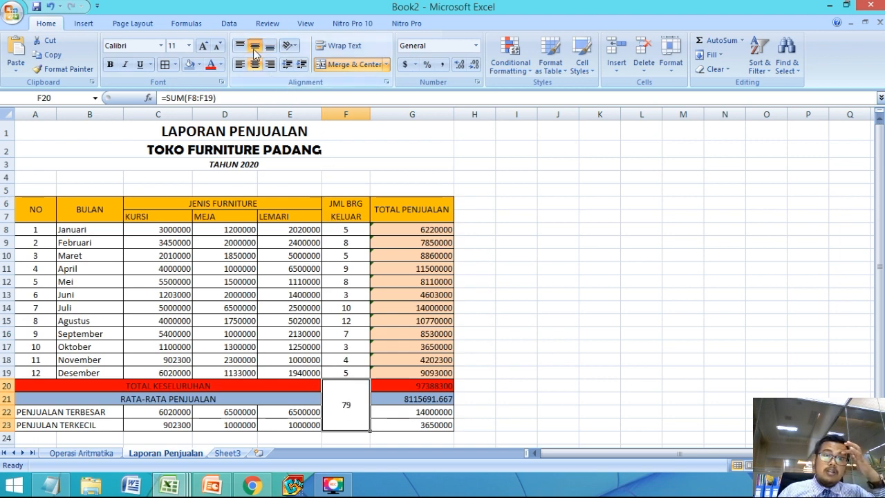
click(315, 307)
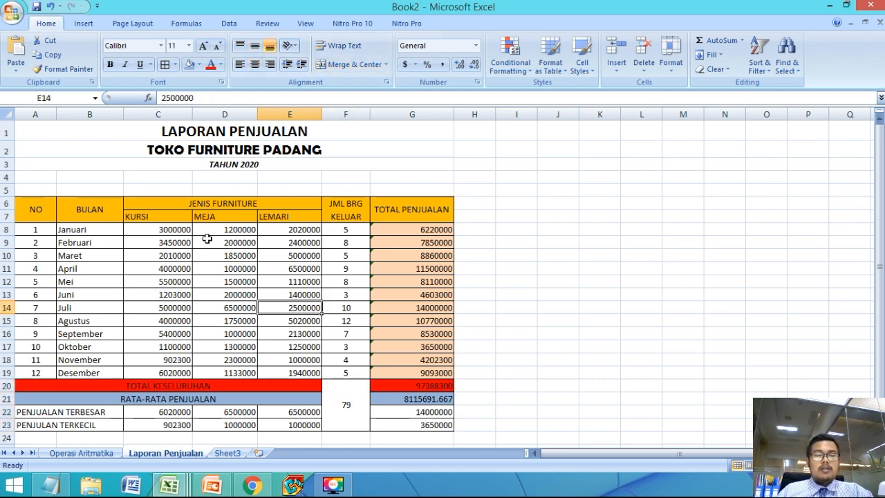
click(135, 231)
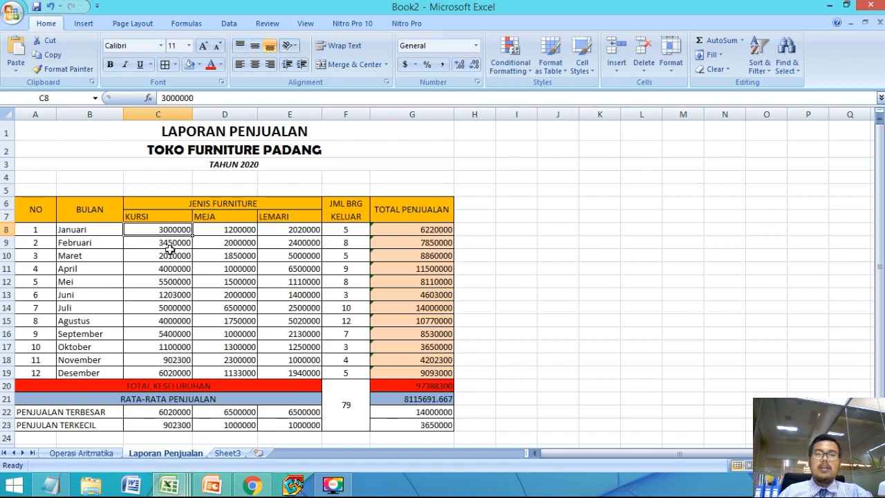
click(389, 356)
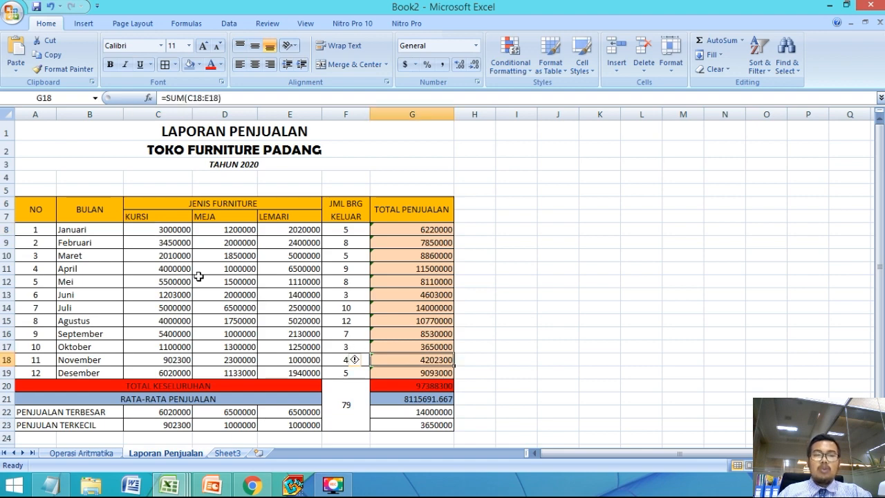
click(225, 270)
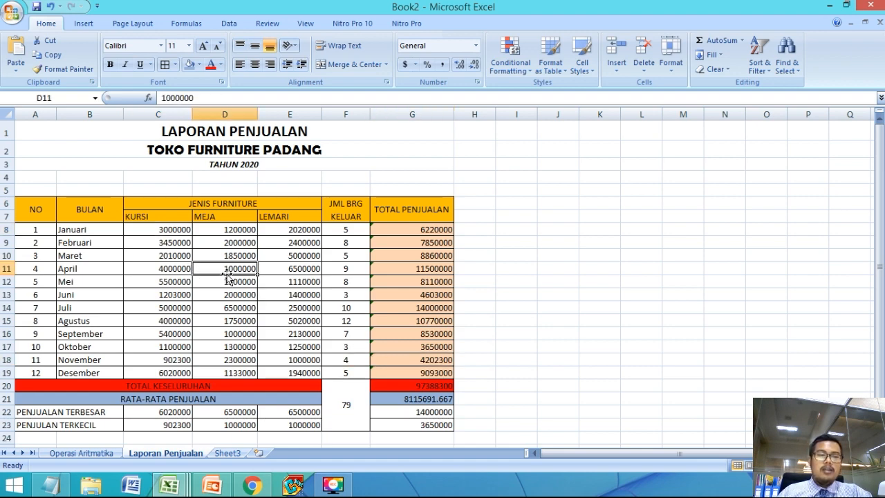
drag(148, 228, 274, 372)
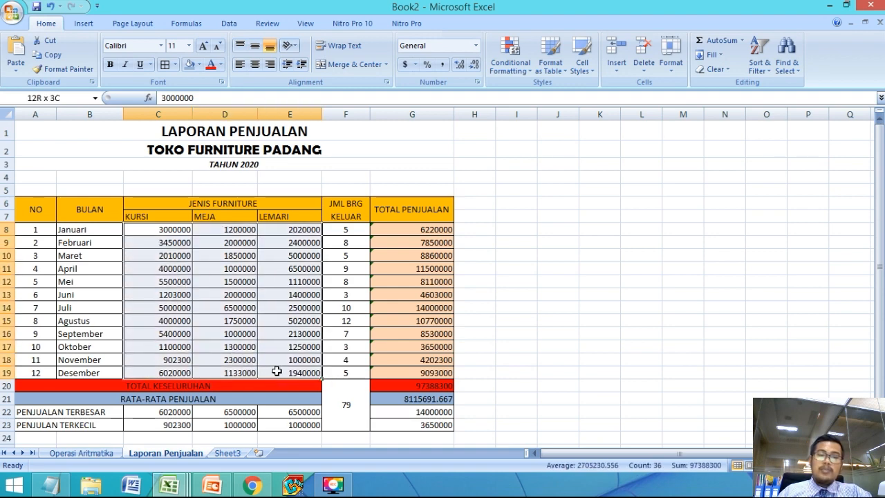
click(218, 336)
Step: Open the full number format settings for the monthly amounts in C8:E19 and choose the Accounting category
drag(156, 237, 307, 373)
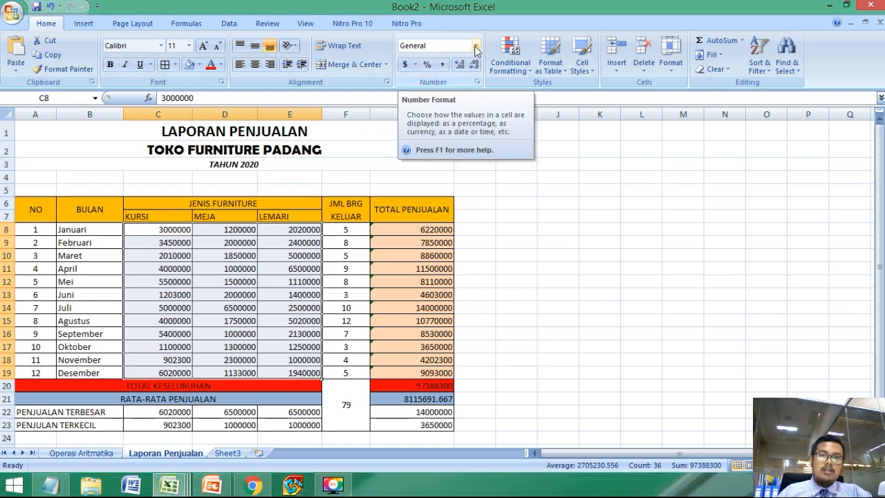
click(414, 64)
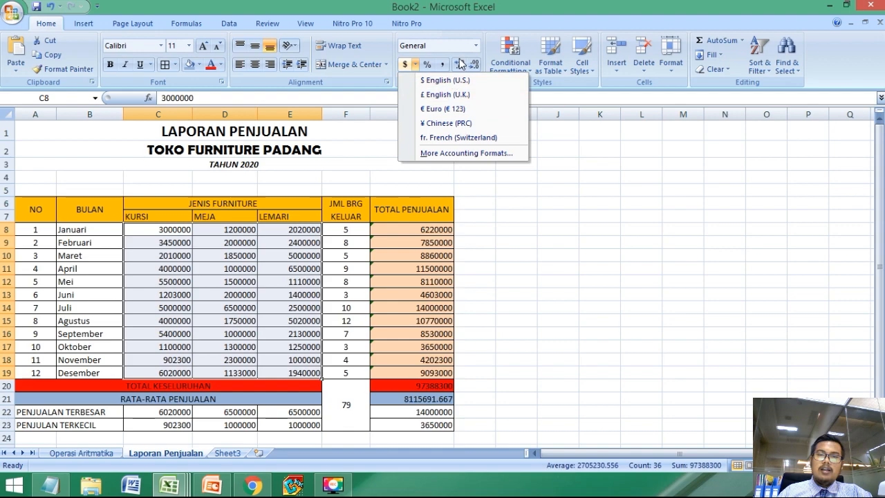
click(477, 46)
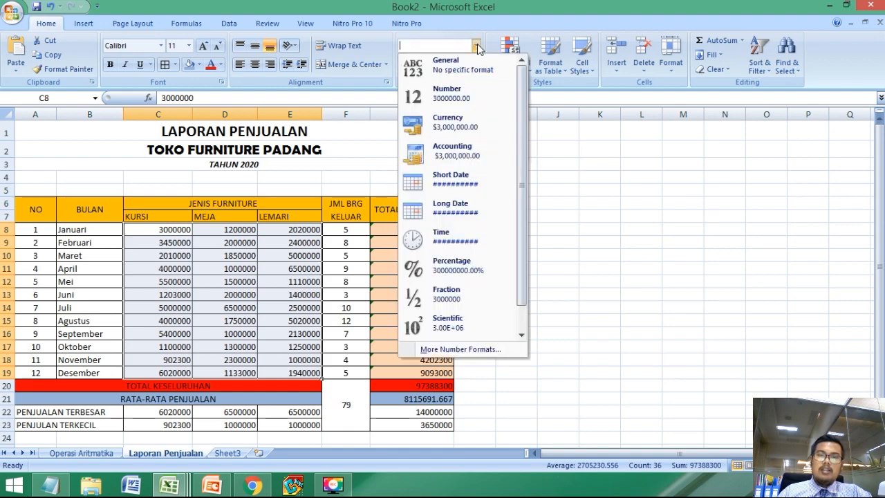
click(470, 351)
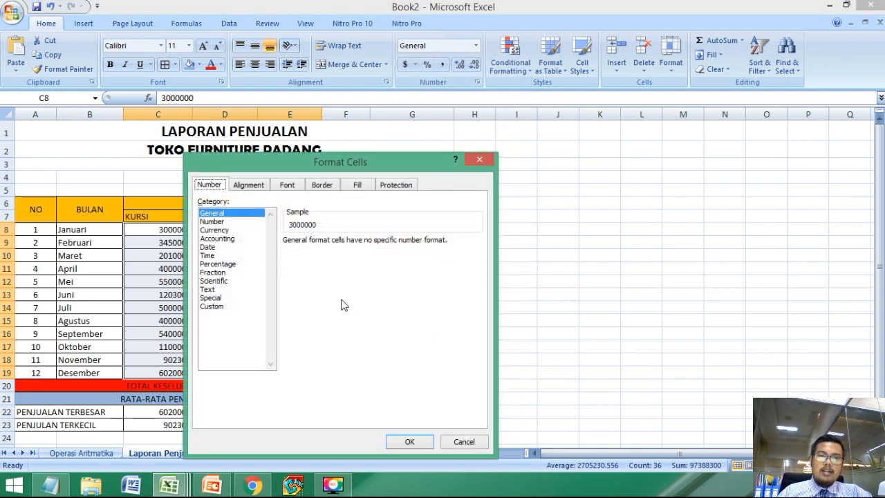
drag(319, 155, 527, 195)
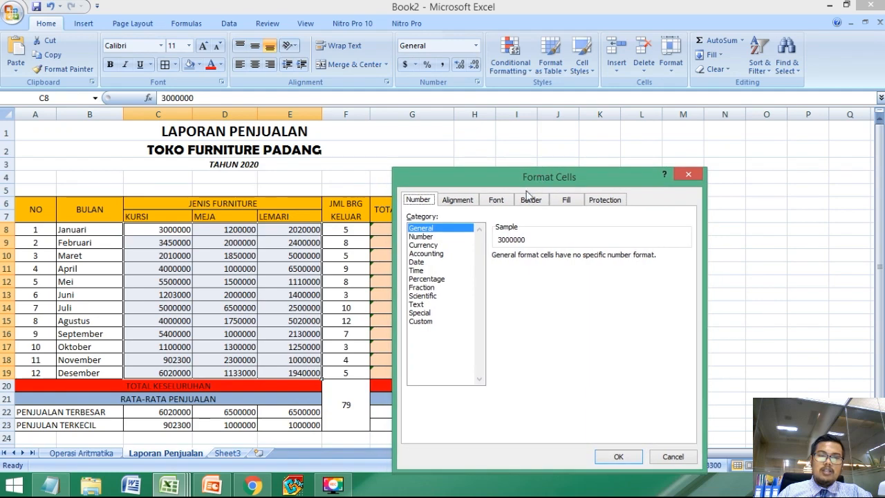
click(443, 253)
drag(467, 185, 503, 136)
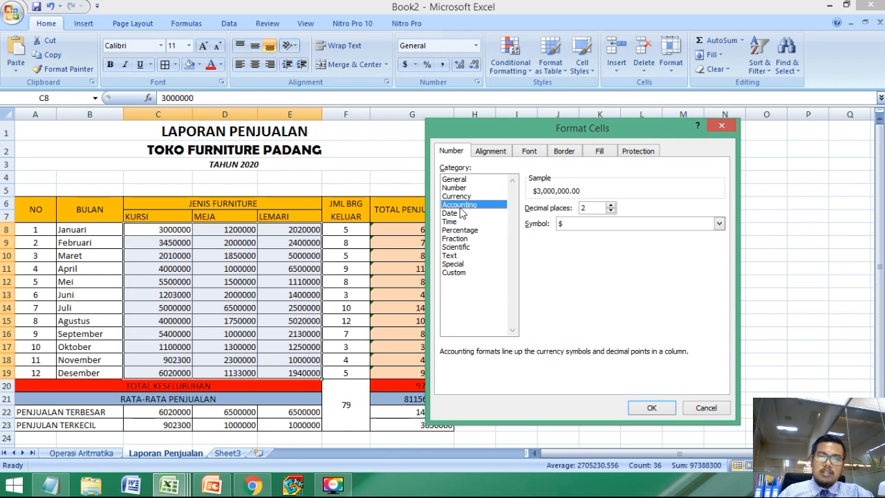
Step: Look through the list of currency symbols offered for the Accounting format
click(564, 225)
scroll(574, 266, down, 5)
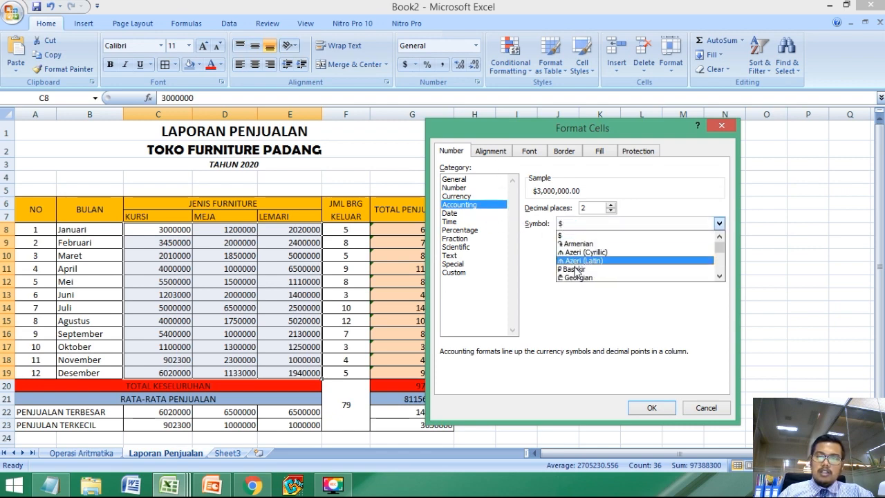
scroll(574, 271, down, 10)
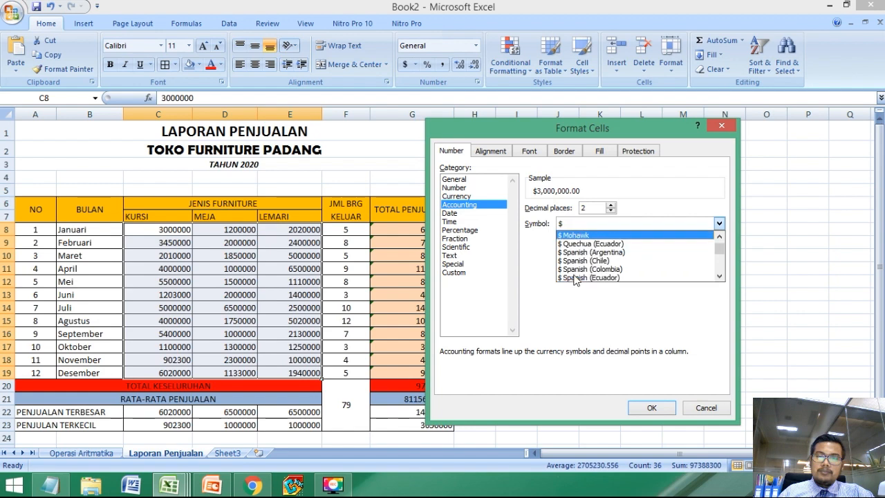
scroll(580, 277, down, 10)
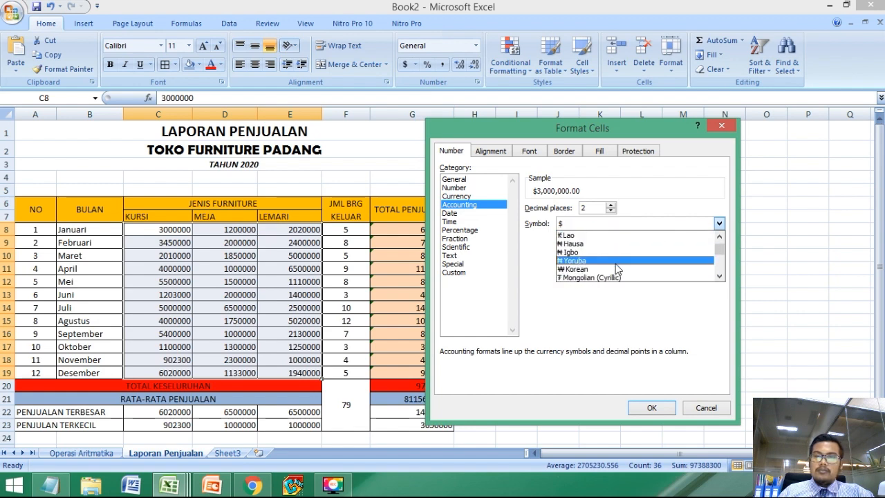
scroll(643, 266, down, 4)
drag(720, 251, 721, 251)
scroll(639, 259, up, 7)
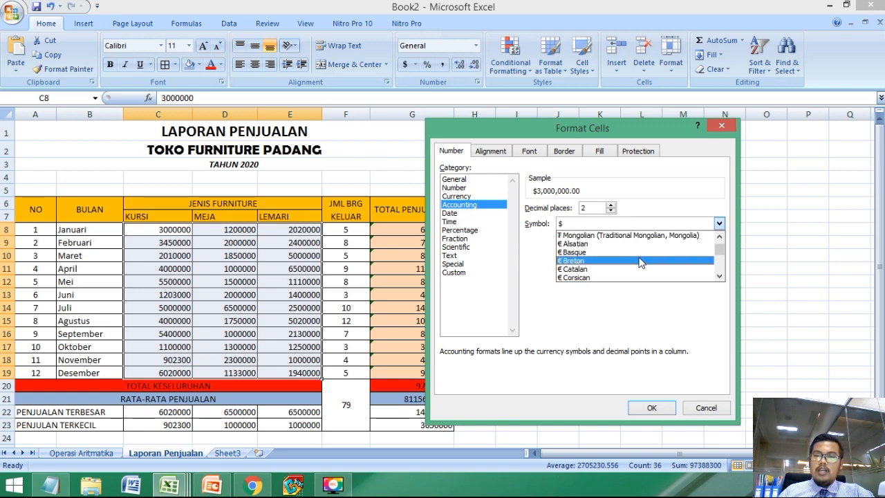
scroll(641, 265, up, 5)
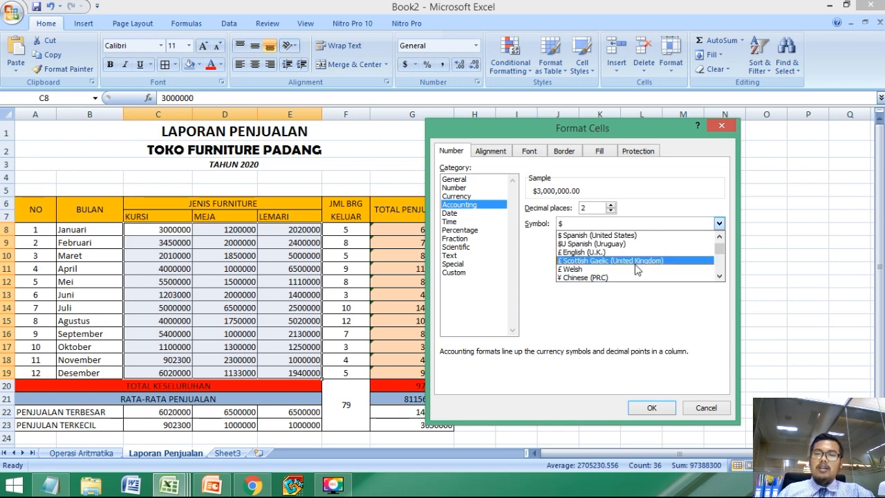
scroll(630, 277, up, 5)
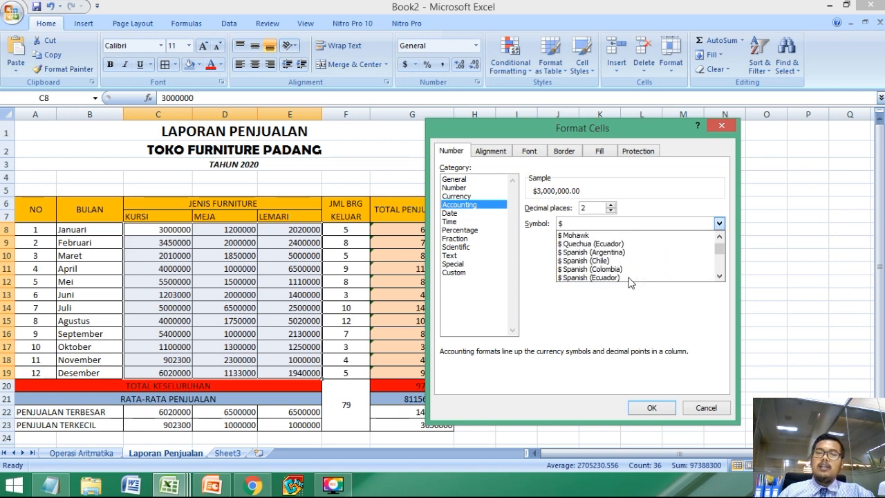
scroll(626, 252, up, 2)
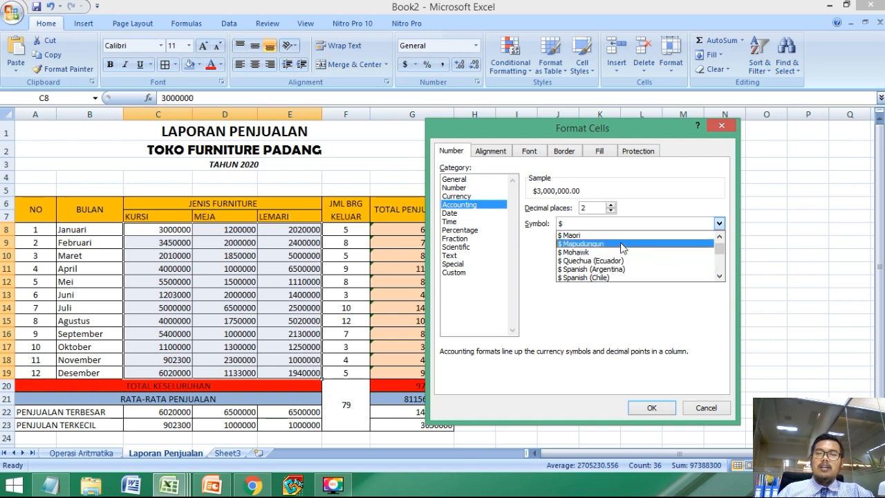
scroll(622, 247, up, 3)
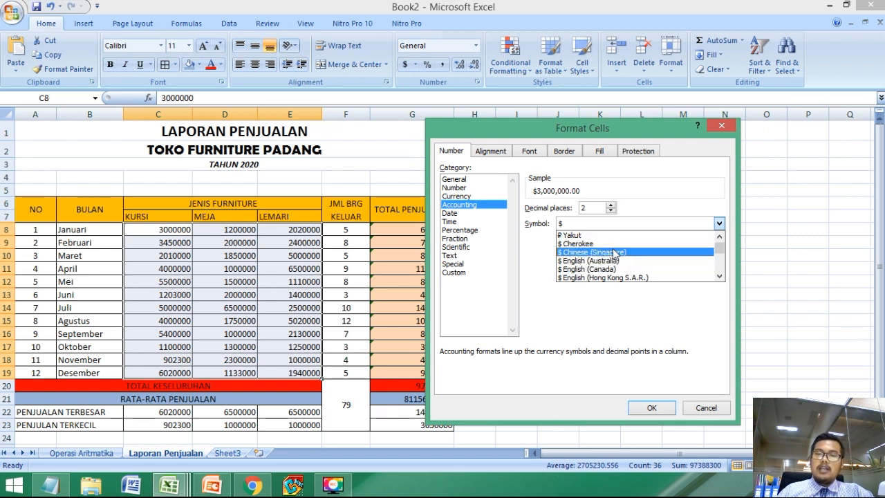
drag(721, 251, 721, 241)
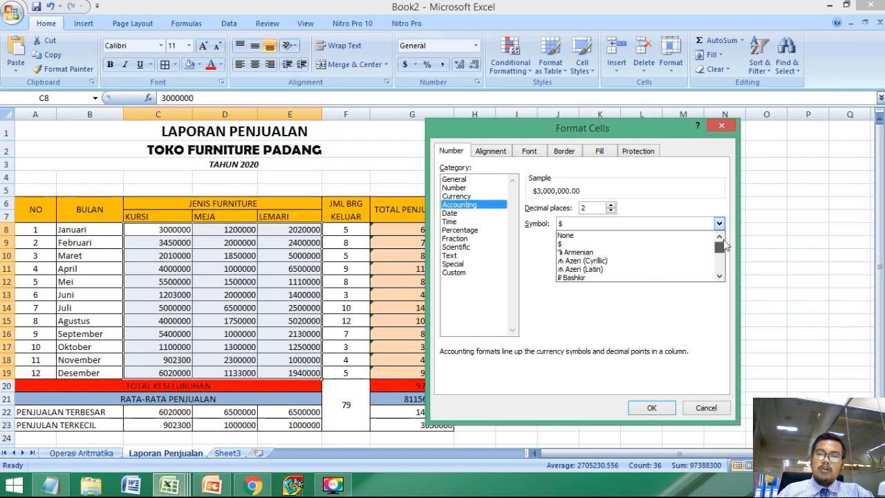
Step: Choose $ English (U.S.) as the currency symbol for the Accounting format
scroll(663, 261, down, 3)
scroll(662, 261, down, 2)
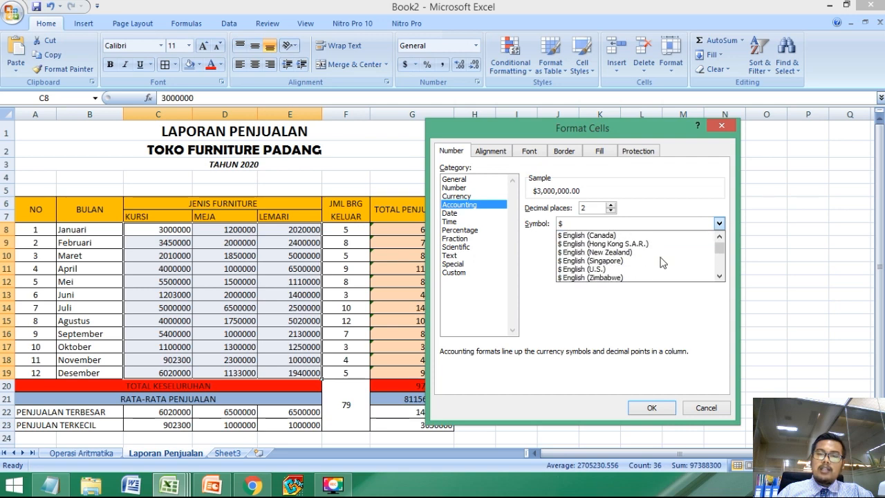
click(600, 270)
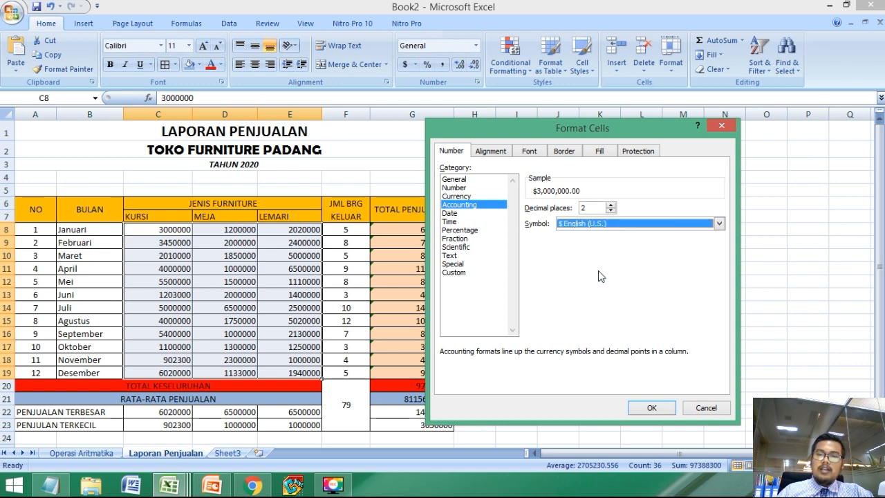
Step: Try to apply a custom number format to C8:E19 with RpRp replacing $$ in the first two sections, and close the settings
click(455, 272)
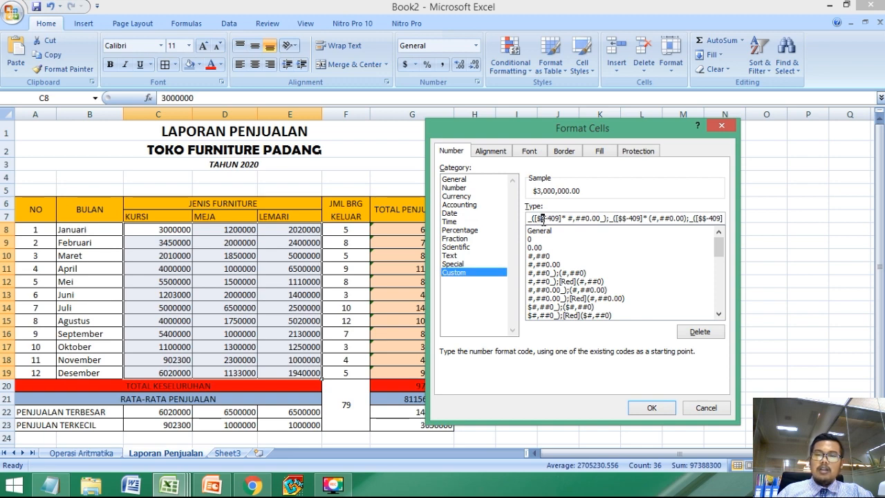
key(BackSpace)
text(Rp Rp)
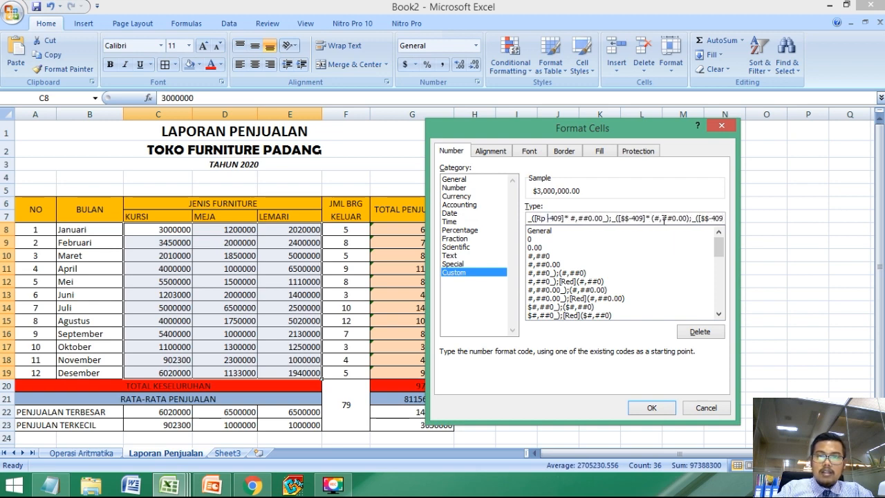
key(BackSpace)
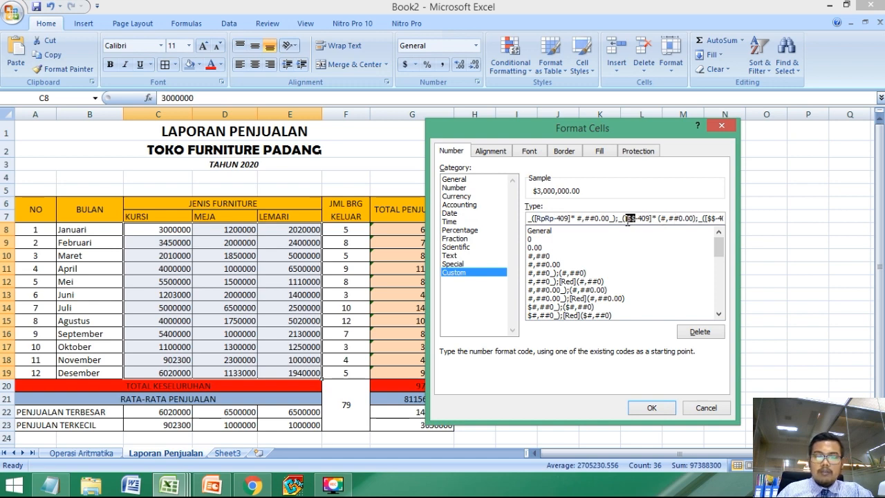
text(RpRp)
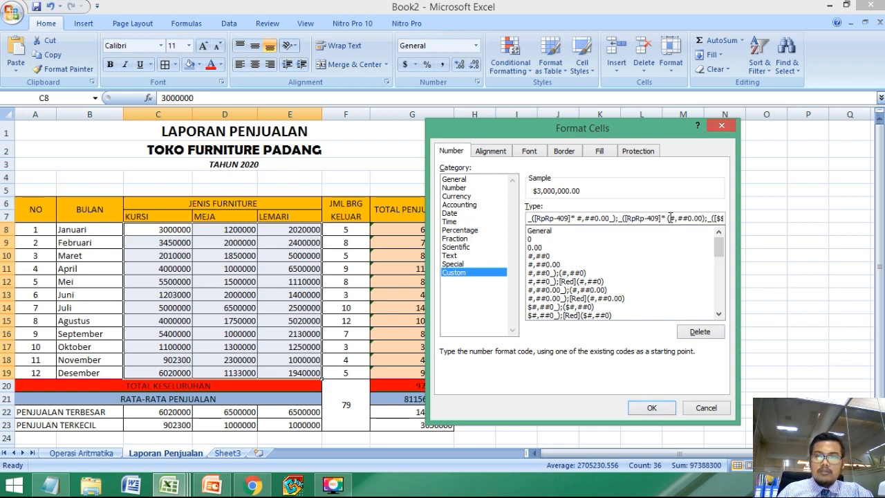
click(654, 408)
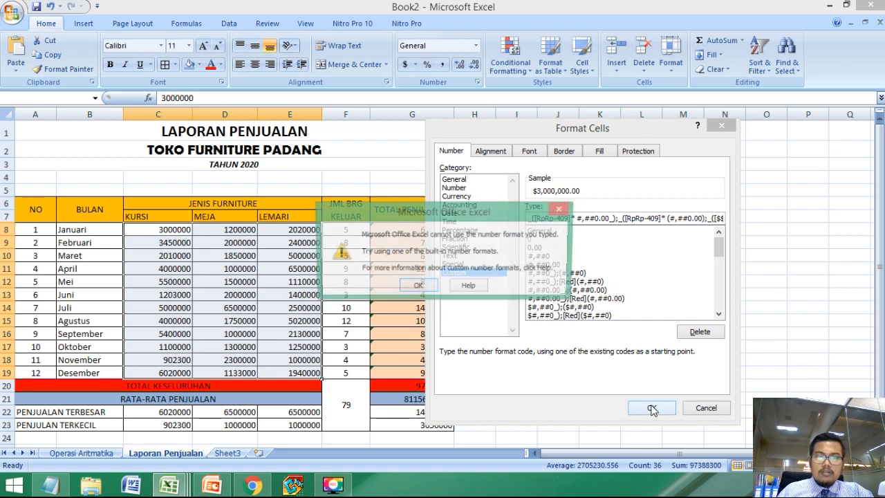
click(420, 287)
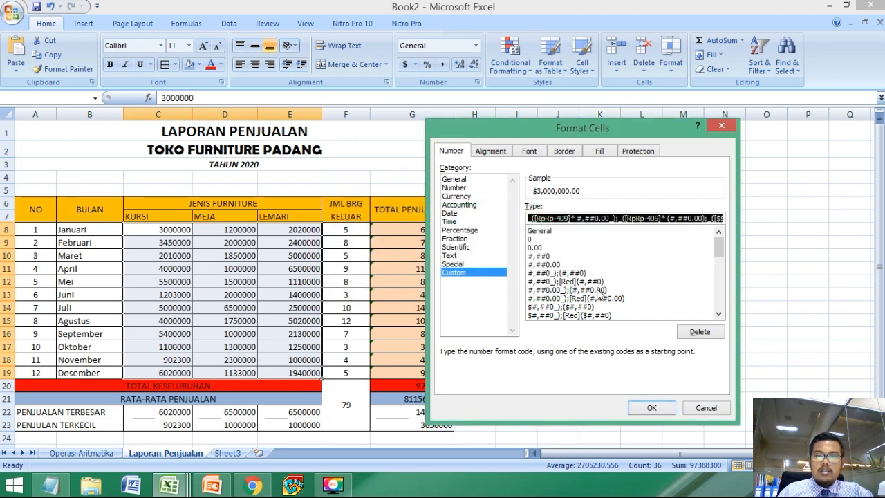
click(706, 409)
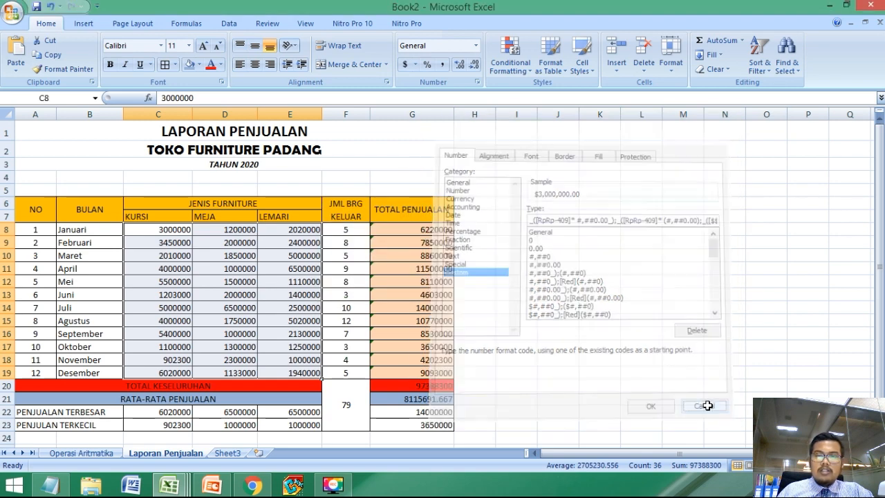
Step: Format the KURSI, MEJA and LEMARI amounts in C8:E19 as Accounting with the $ symbol
click(476, 46)
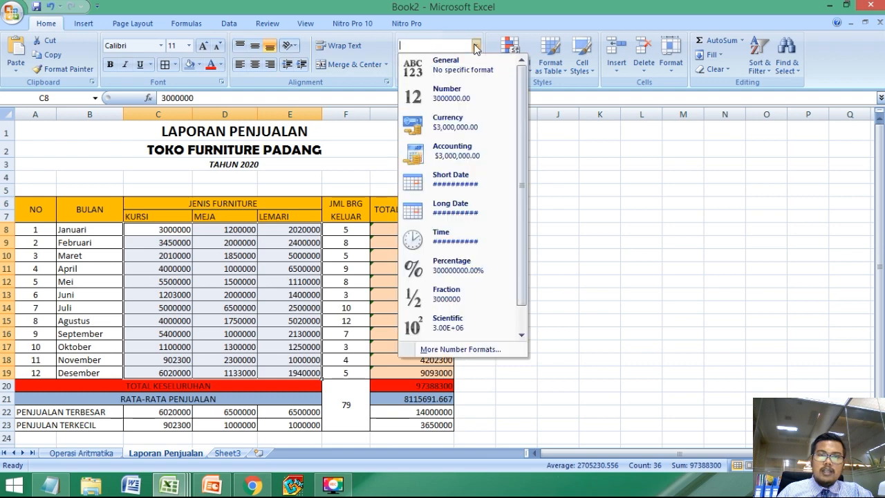
click(451, 350)
click(462, 207)
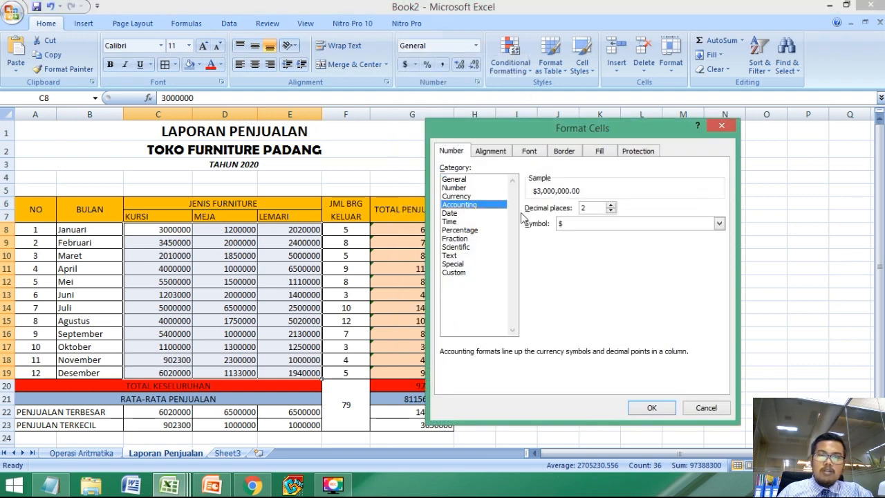
click(586, 224)
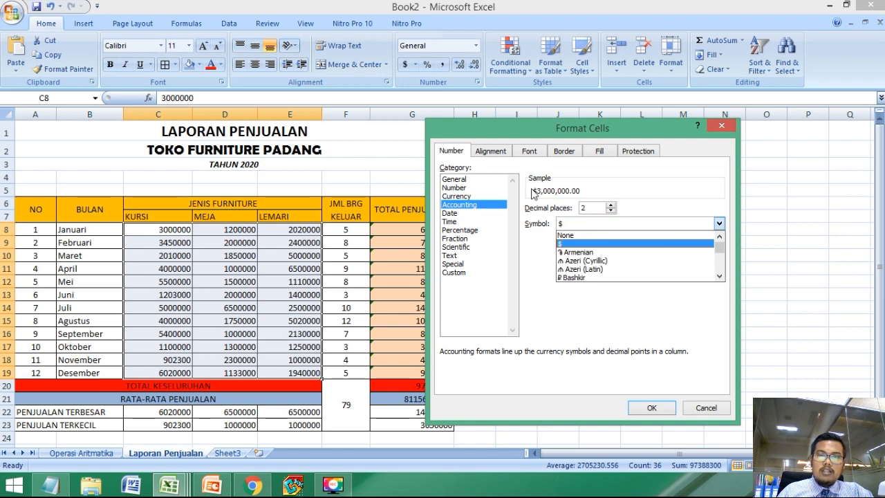
click(566, 243)
click(665, 410)
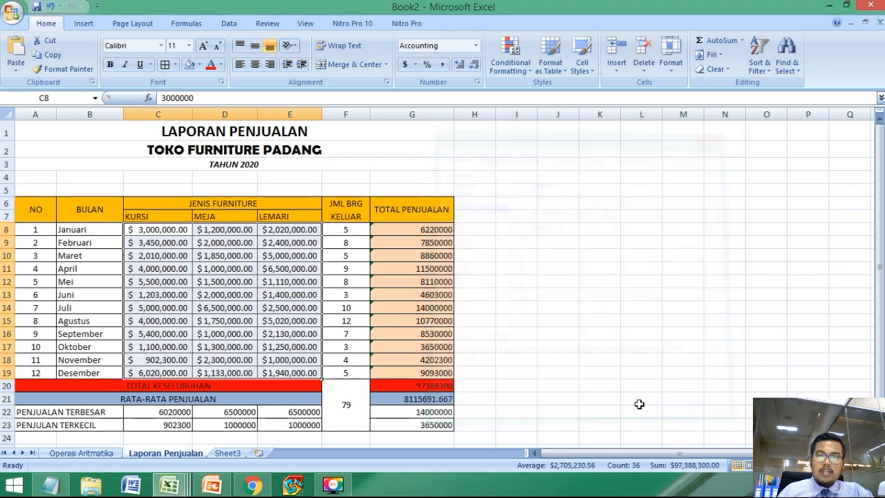
Step: Apply a custom number format to C8:E19, replacing the $ symbol with Rp in all three sections of the Accounting code
click(298, 348)
drag(131, 229, 285, 382)
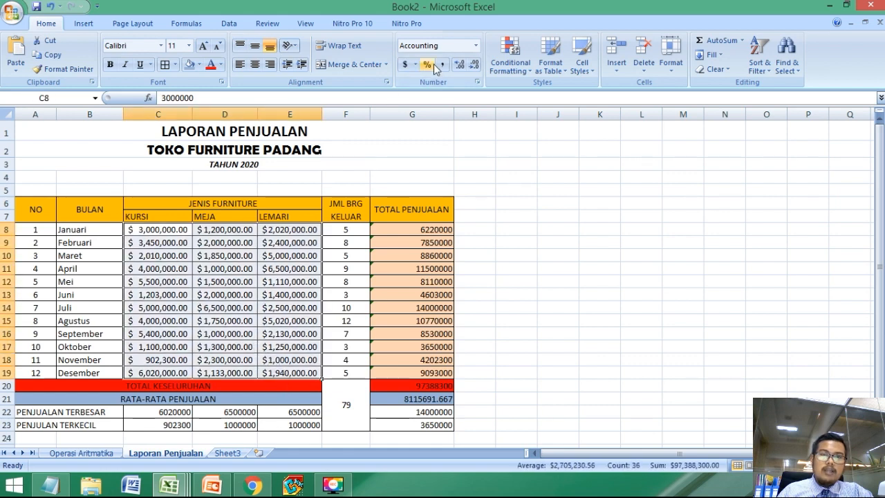
click(476, 46)
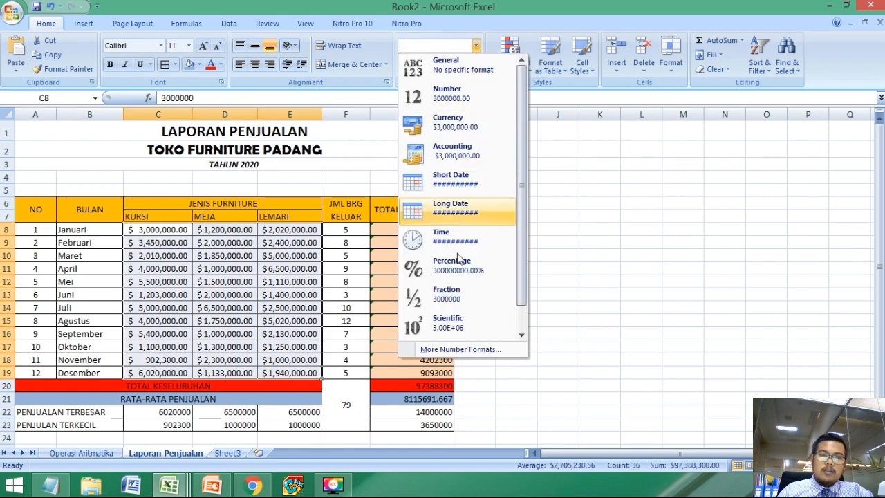
click(443, 349)
click(458, 274)
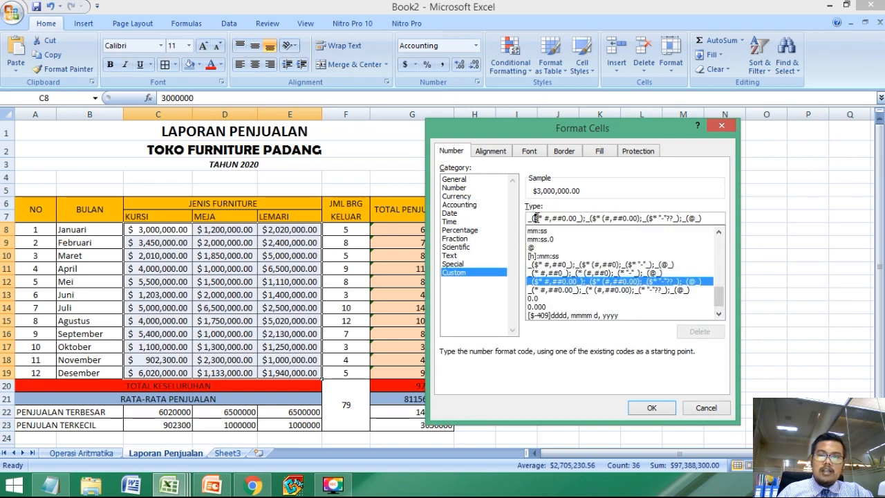
text(Rp)
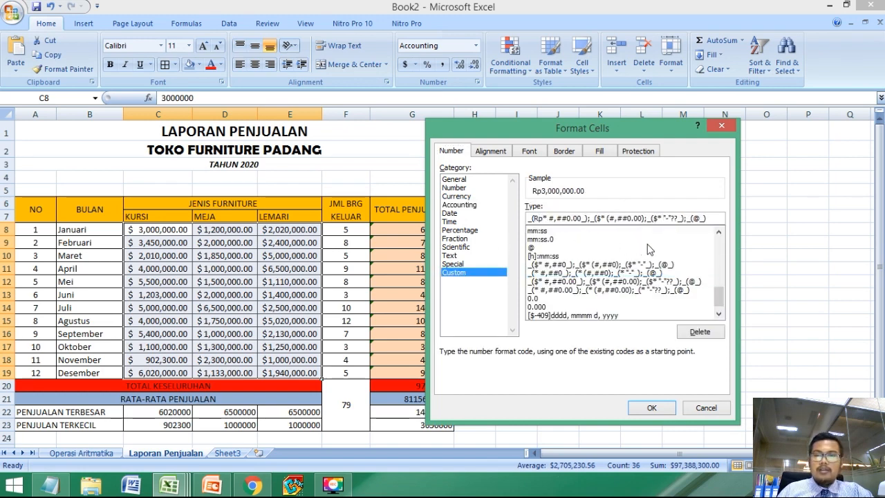
text(Rp)
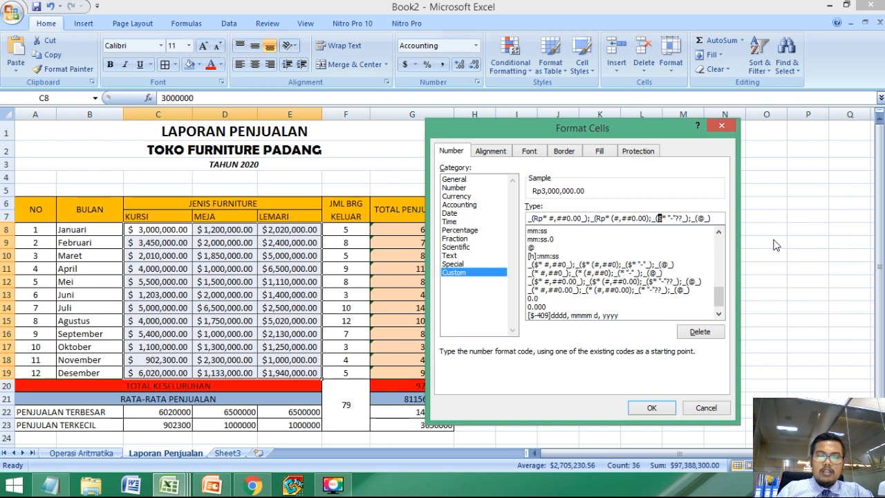
text(Rp)
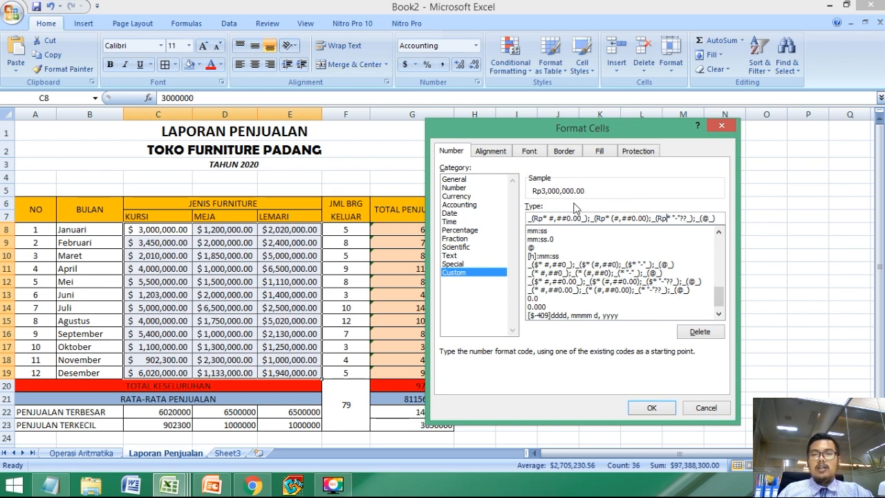
click(651, 408)
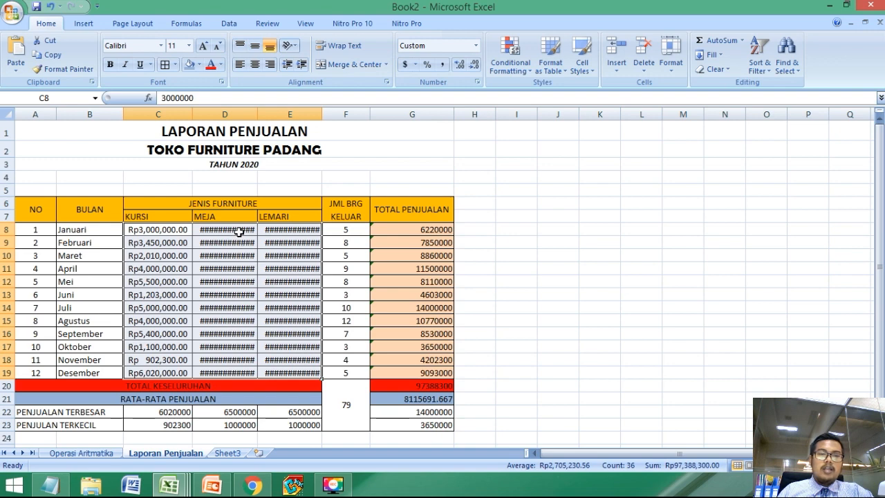
Step: Widen the MEJA, LEMARI and KURSI columns so the Rp amounts fit
drag(258, 114, 285, 113)
drag(349, 114, 379, 114)
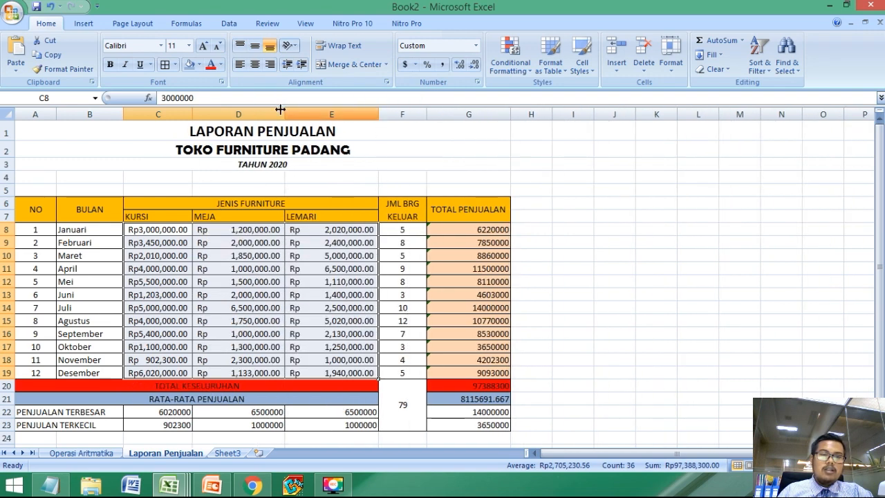
drag(193, 114, 219, 114)
Step: Format the monthly TOTAL PENJUALAN amounts in G8:G19 as Accounting with the $ symbol and 2 decimal places
click(484, 307)
drag(502, 232, 515, 367)
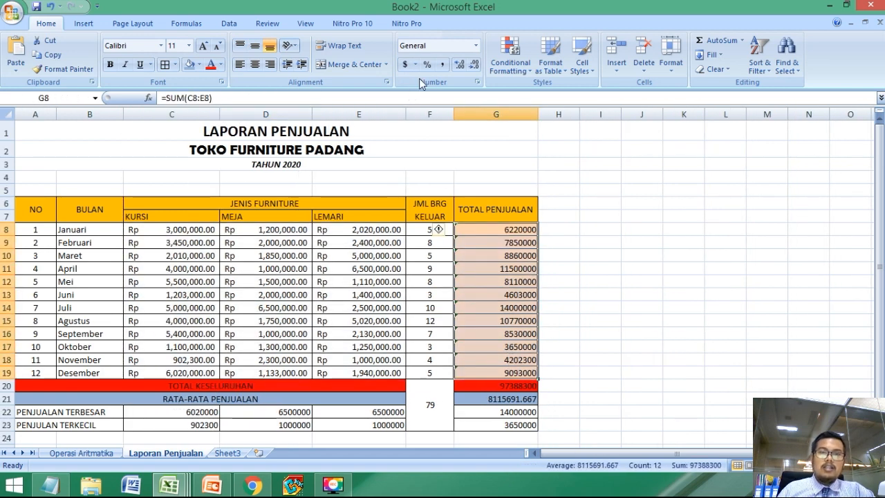
click(476, 45)
click(445, 349)
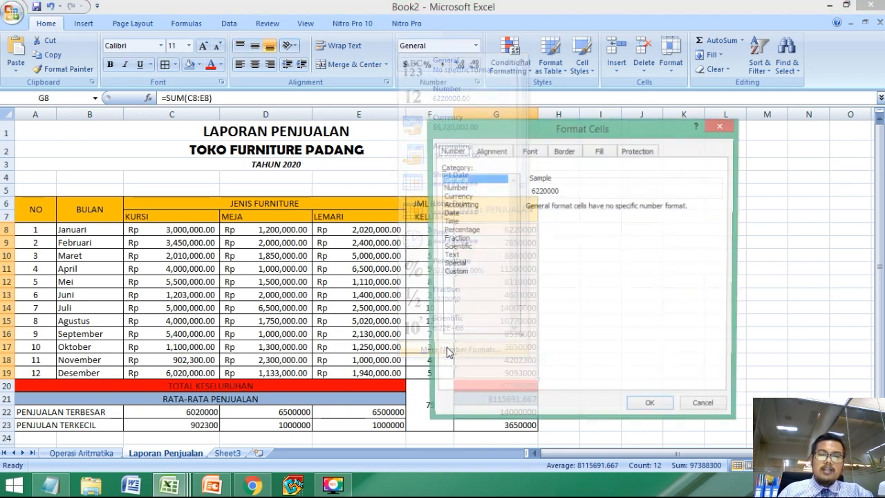
click(456, 205)
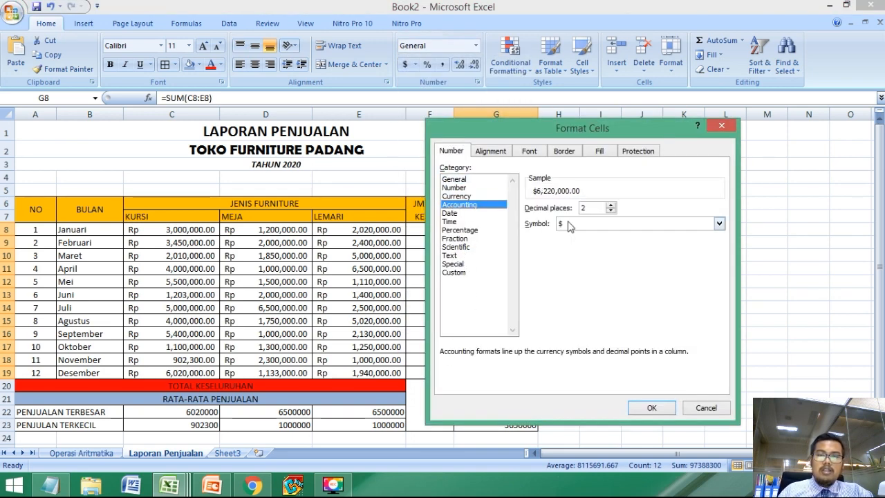
click(652, 407)
Step: Customize the number format of G8:G19 by replacing $ with Rp in all three sections of the code
click(475, 45)
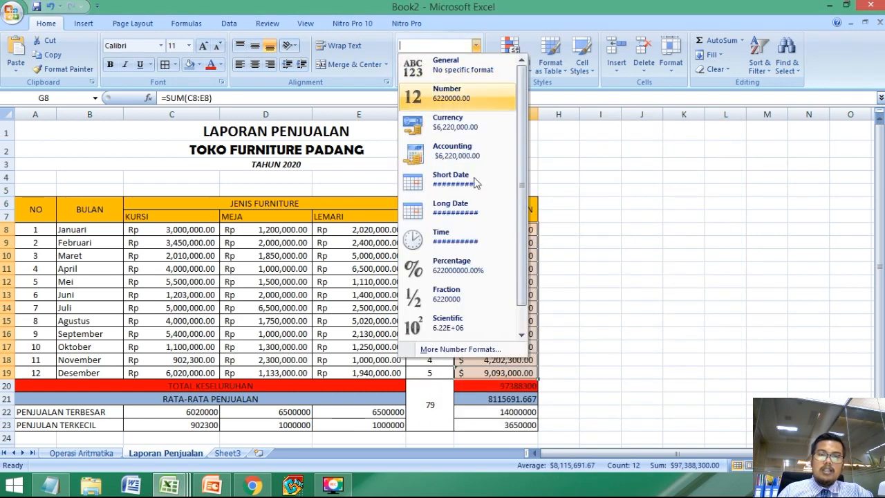
click(444, 350)
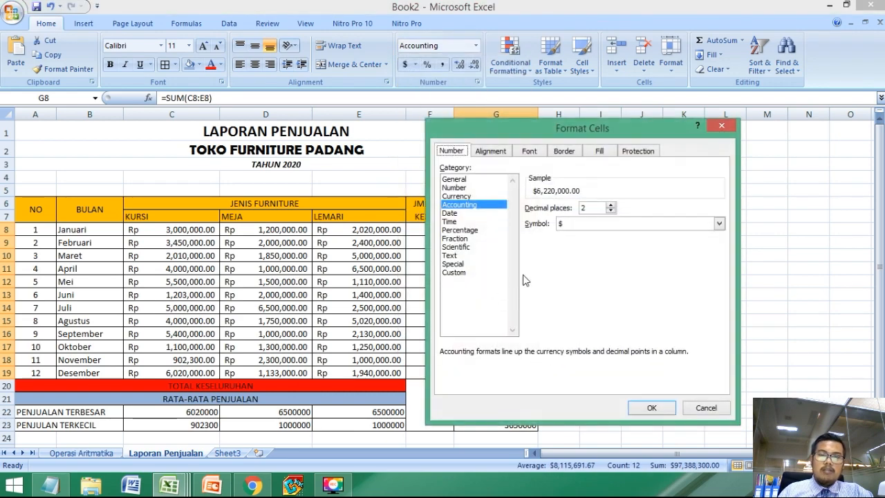
click(460, 271)
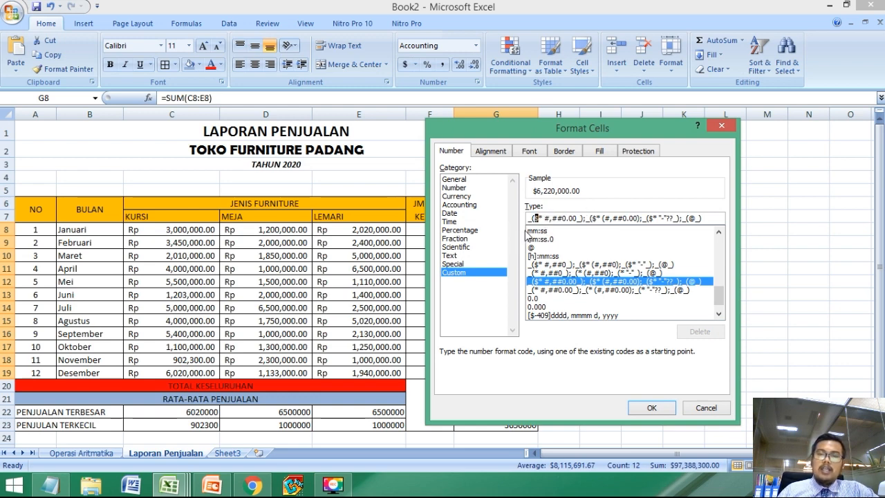
text(Rp)
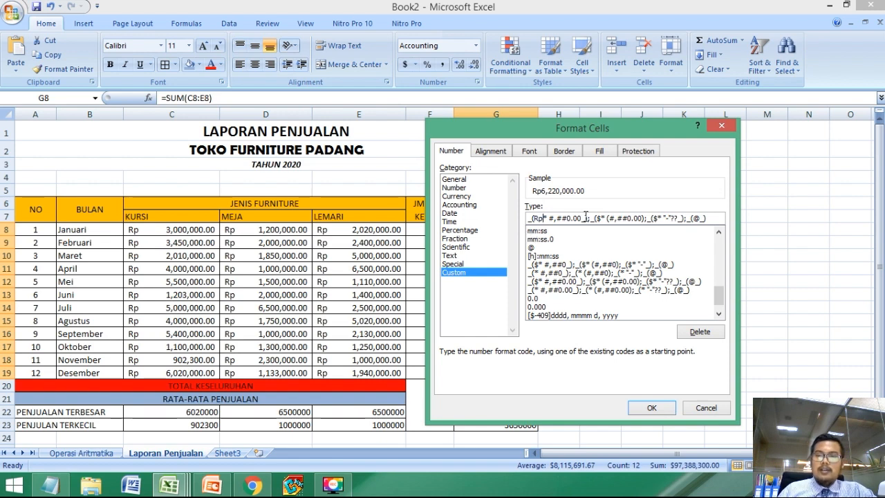
text(Rp)
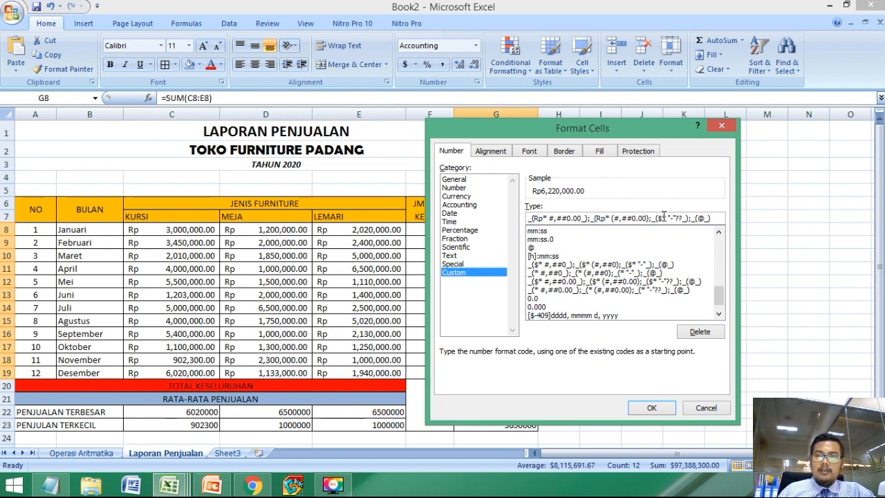
text(Rp)
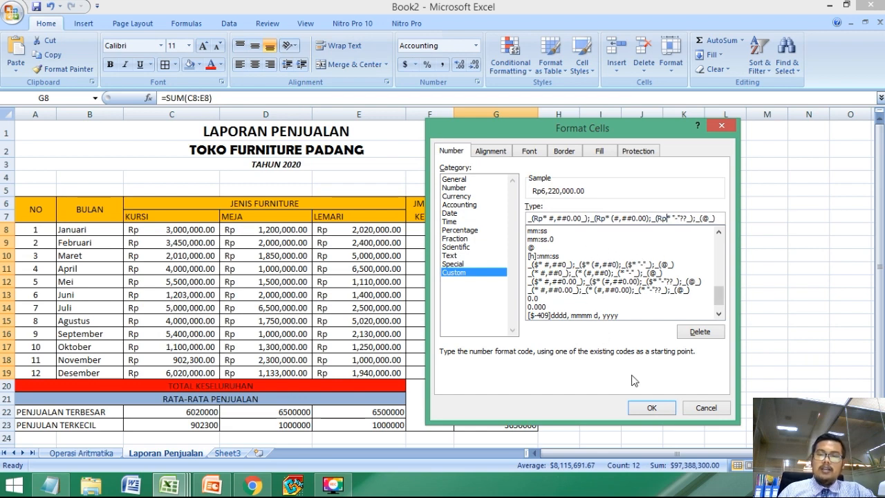
click(650, 408)
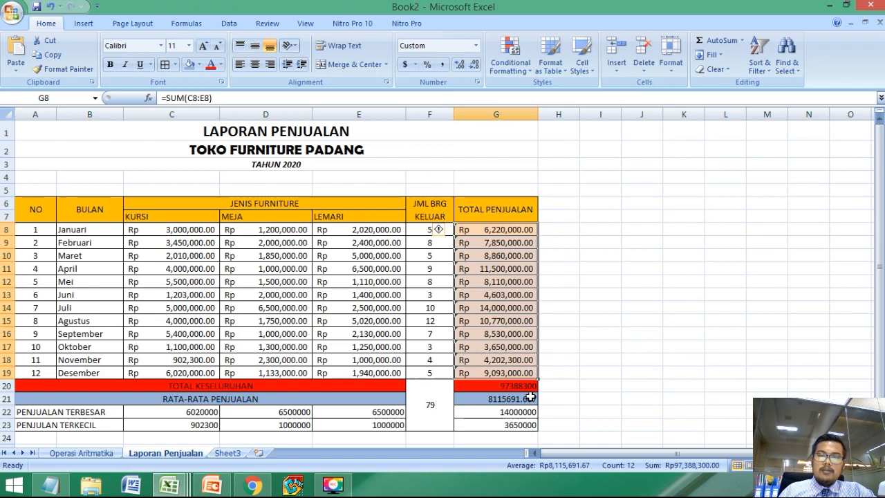
Step: Apply the Rp currency format to the summary amounts in G20:G23 and C22:E23
click(531, 399)
click(495, 387)
drag(495, 389, 496, 424)
click(492, 372)
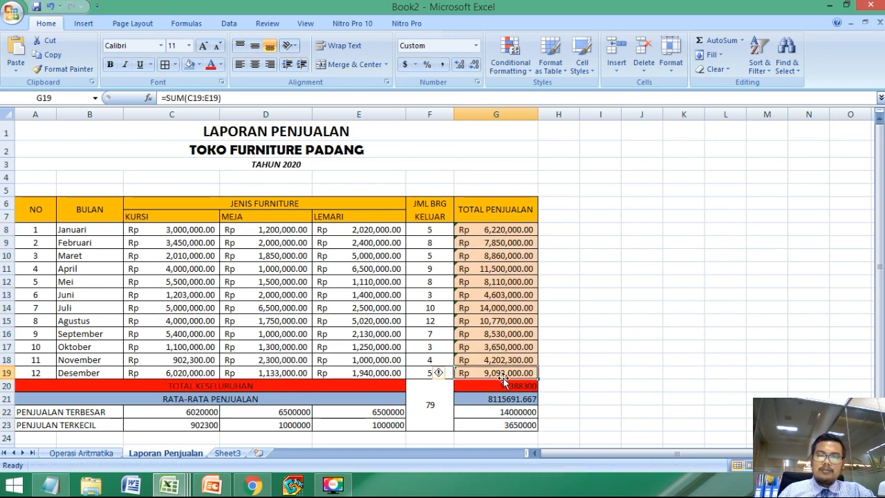
drag(503, 385, 502, 425)
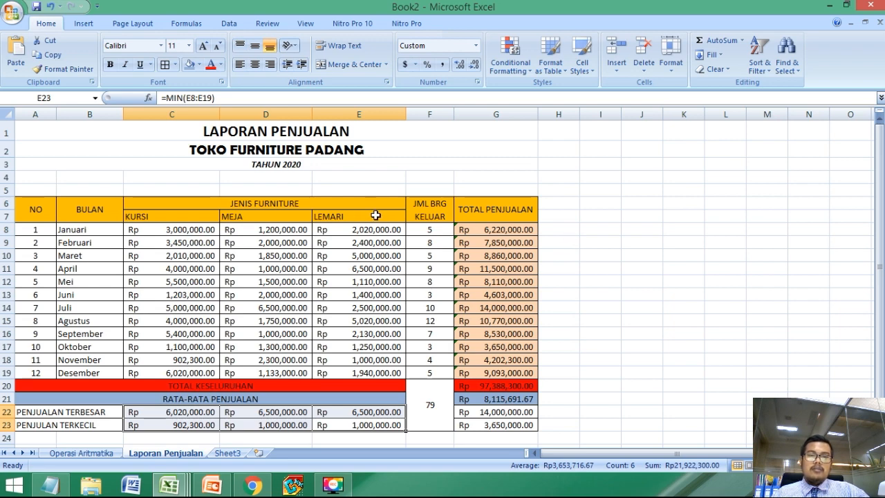
Step: Review the finished report, checking the formulas behind the overall total, average, largest and smallest sales
click(407, 216)
click(503, 215)
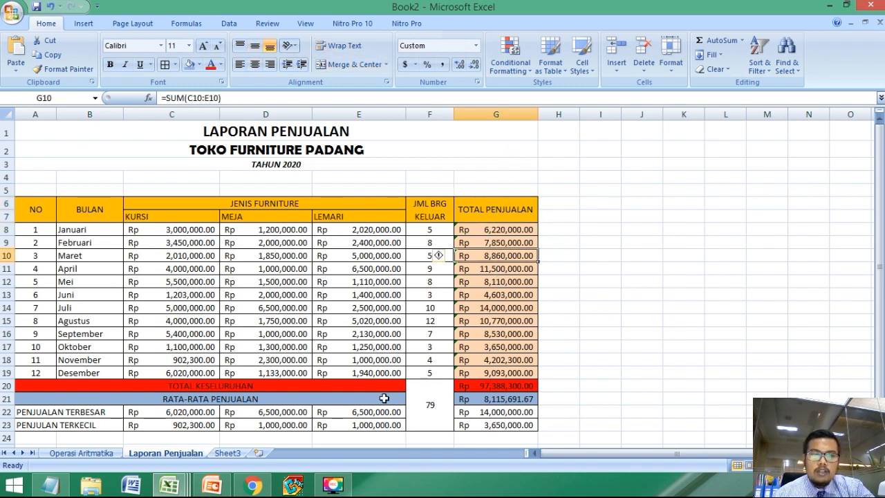
click(498, 387)
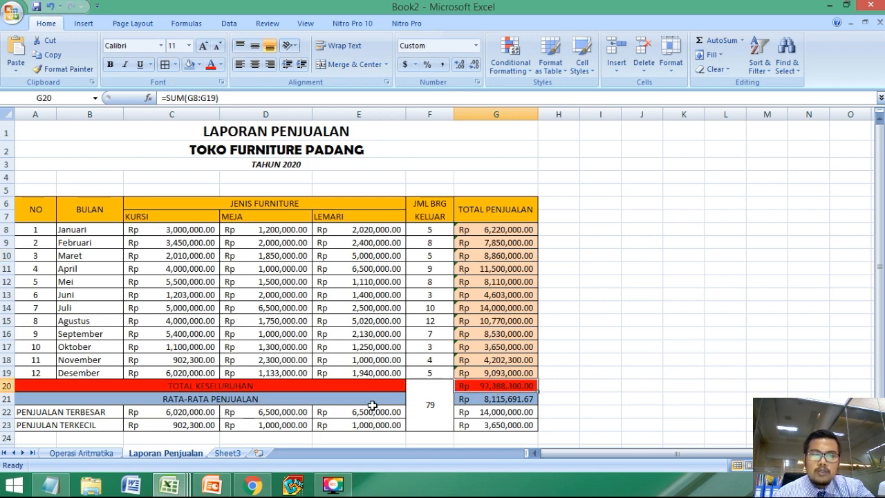
click(502, 399)
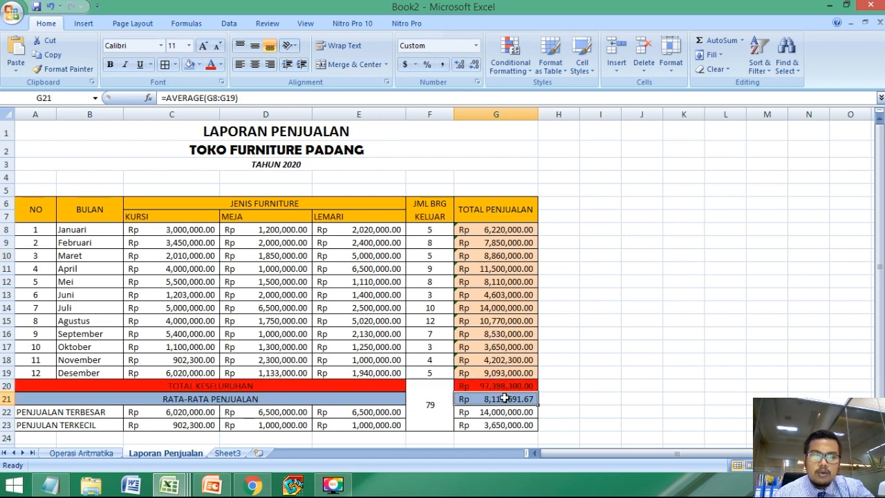
click(153, 414)
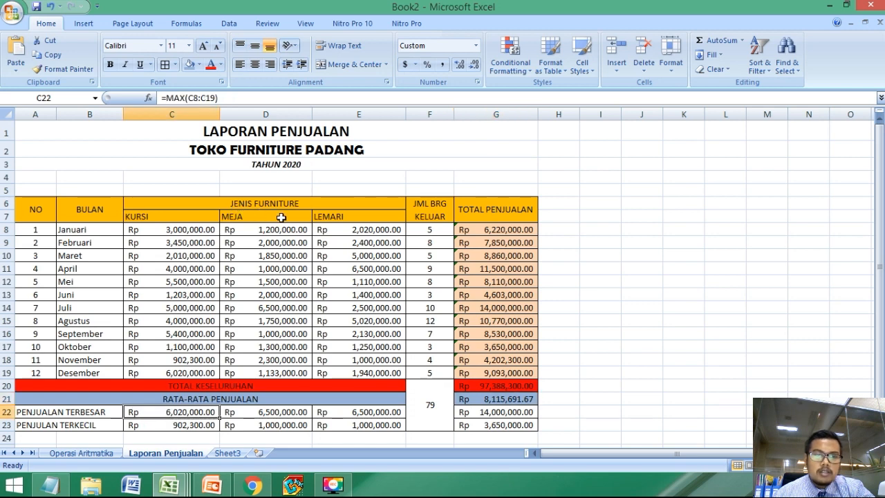
click(354, 422)
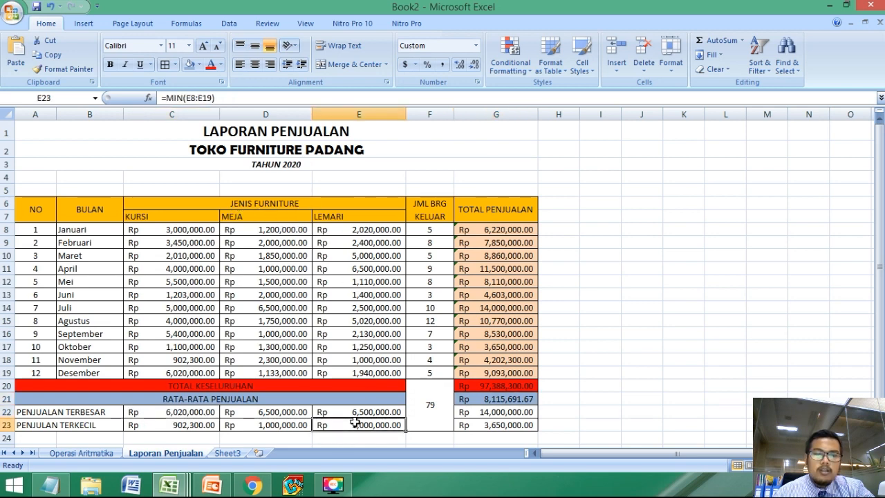